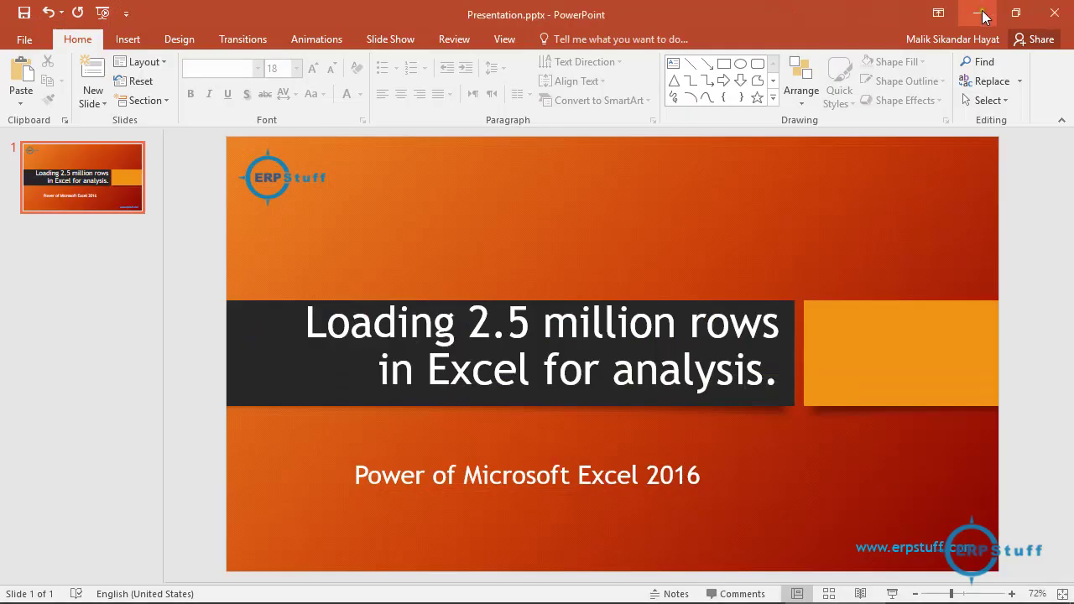
# Switch to the Kaggle page in the browser and examine the US Accidents dataset's download, description, column list and sample rows
pyautogui.click(976, 11)
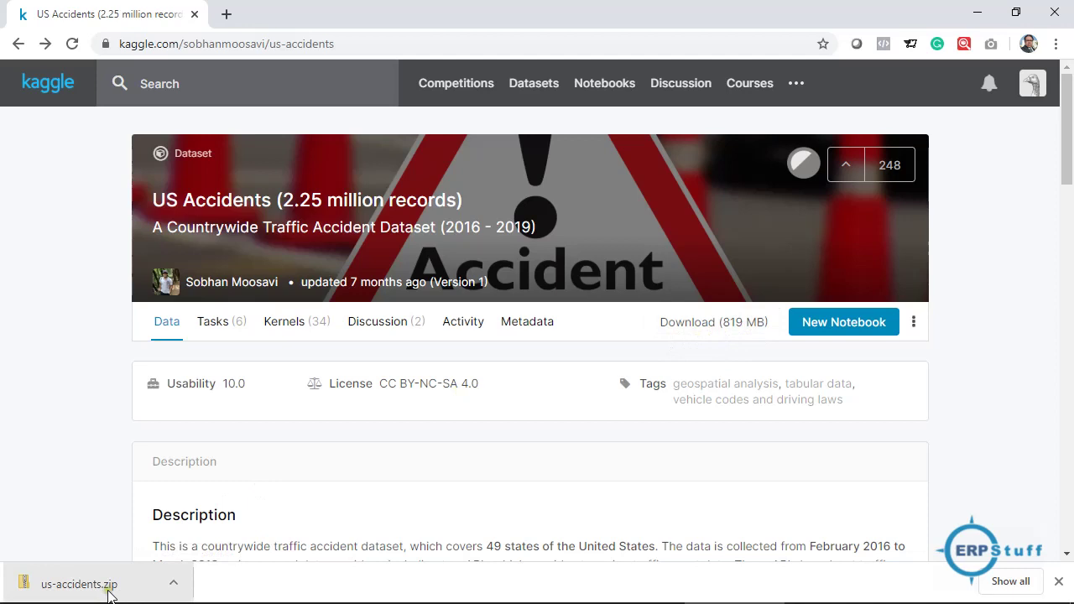
pyautogui.click(96, 584)
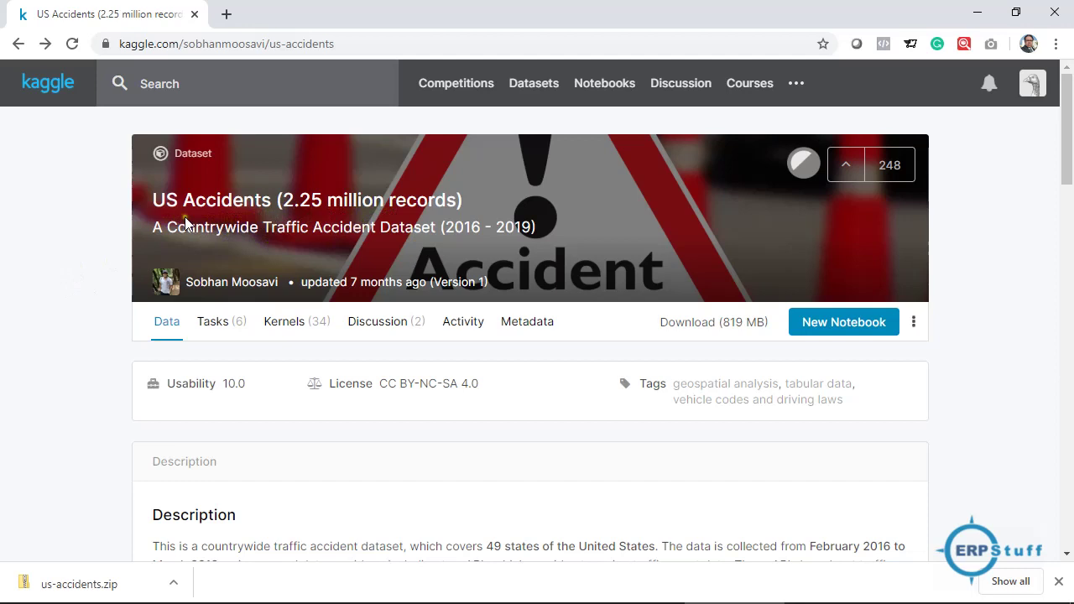
pyautogui.click(978, 374)
pyautogui.scroll(-3, 983, 375)
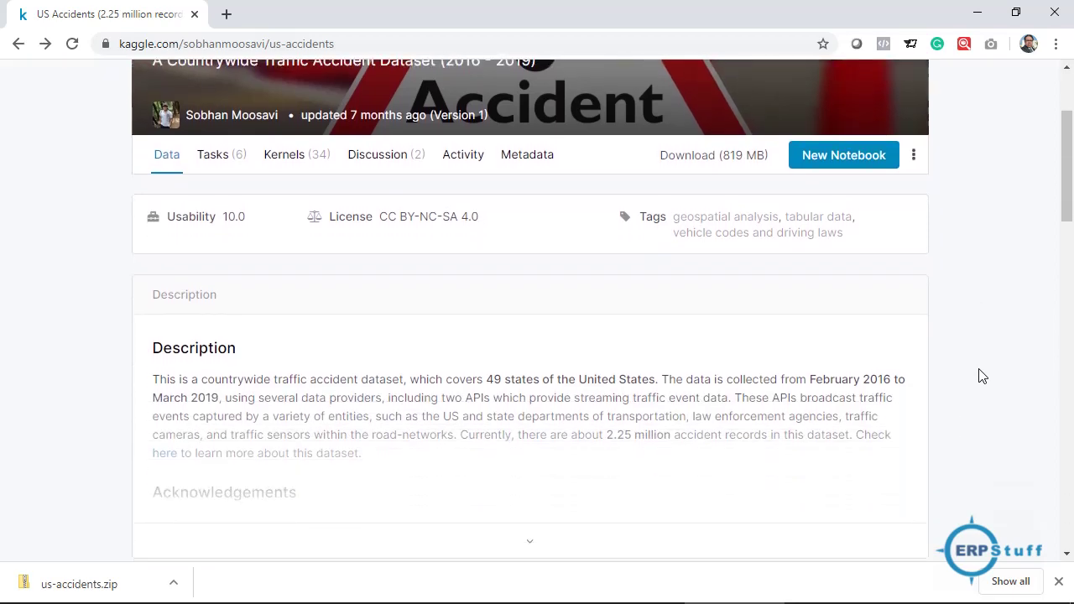
pyautogui.scroll(-2, 983, 376)
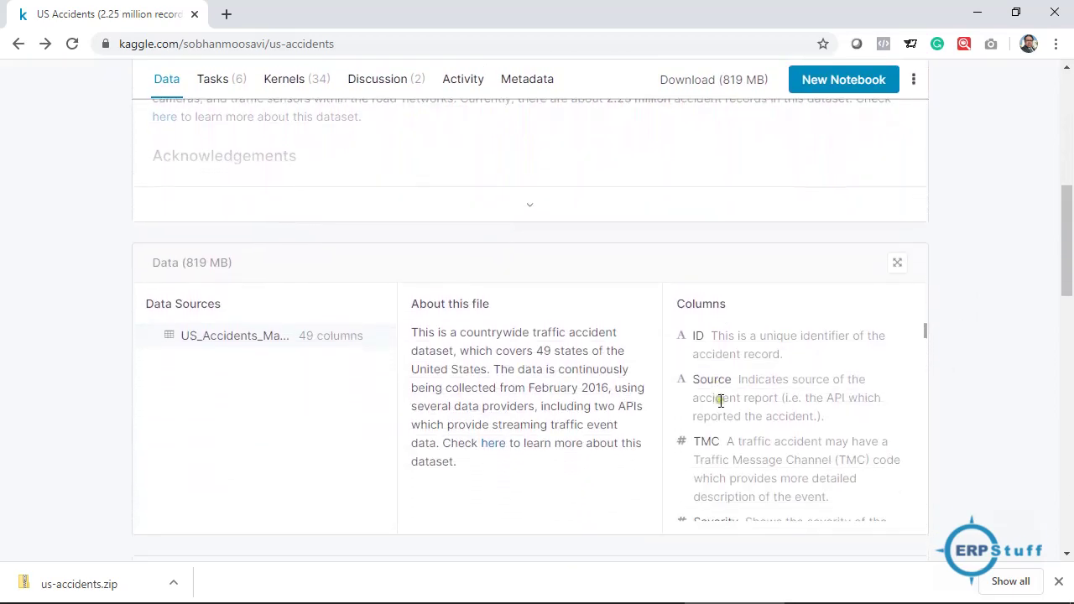
pyautogui.click(971, 337)
pyautogui.scroll(-4, 973, 339)
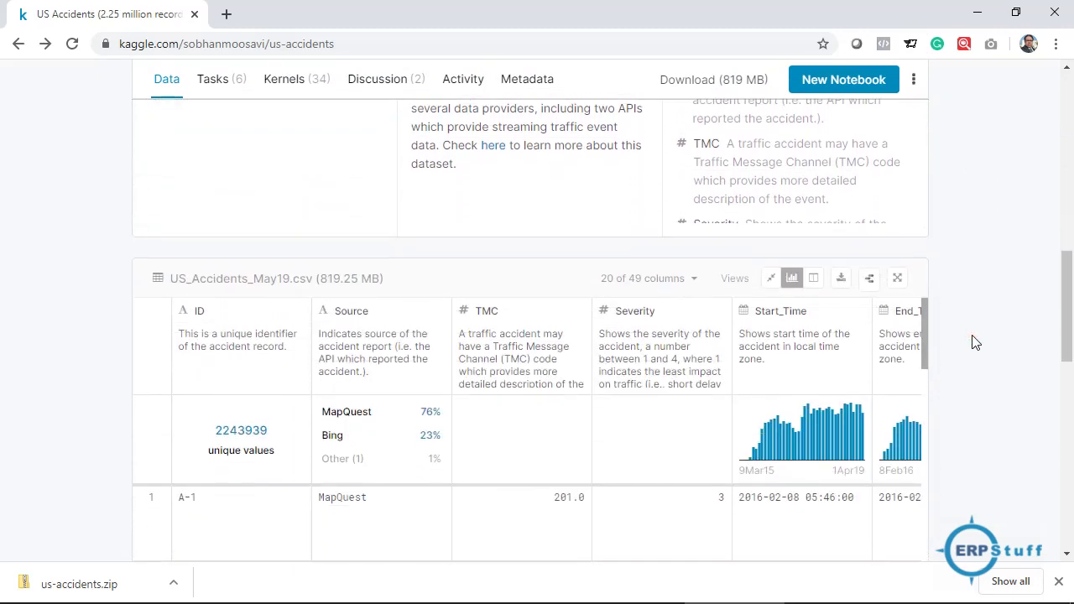
pyautogui.scroll(-1, 975, 341)
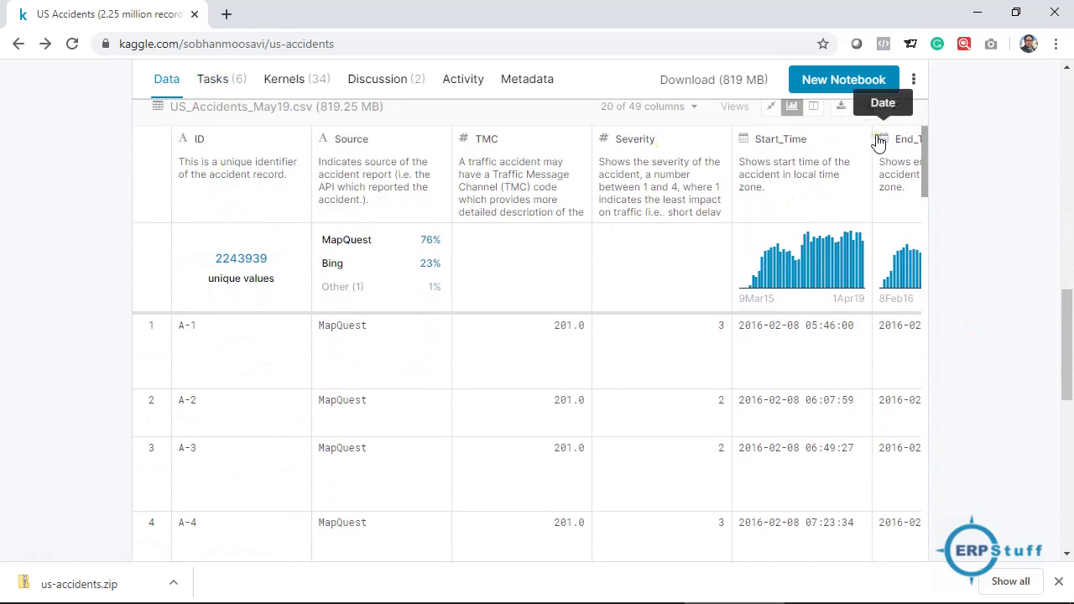
pyautogui.scroll(-1, 979, 212)
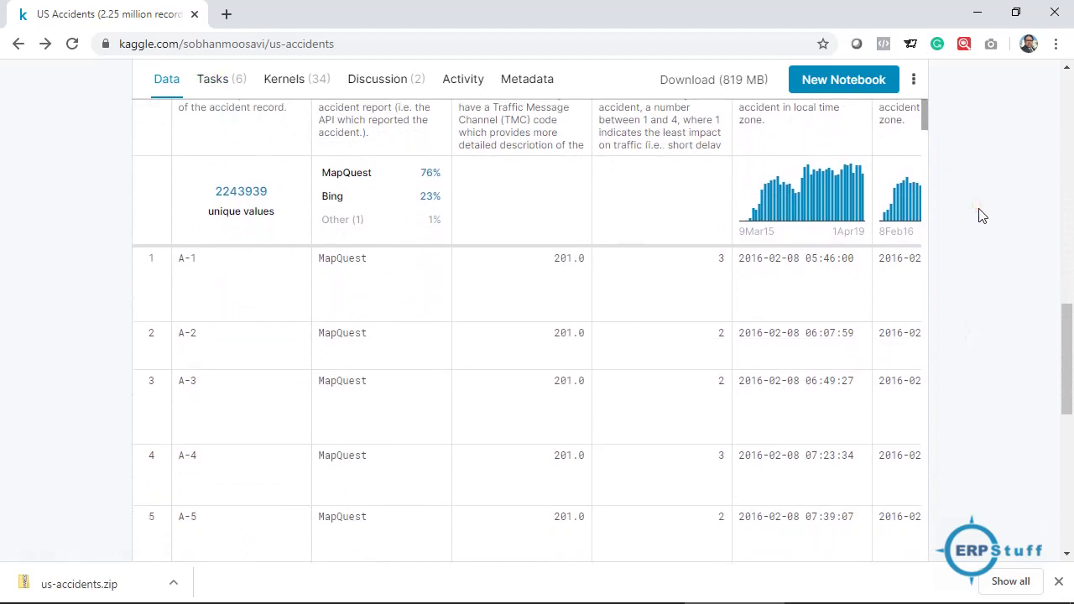
pyautogui.scroll(-4, 982, 215)
pyautogui.scroll(4, 981, 216)
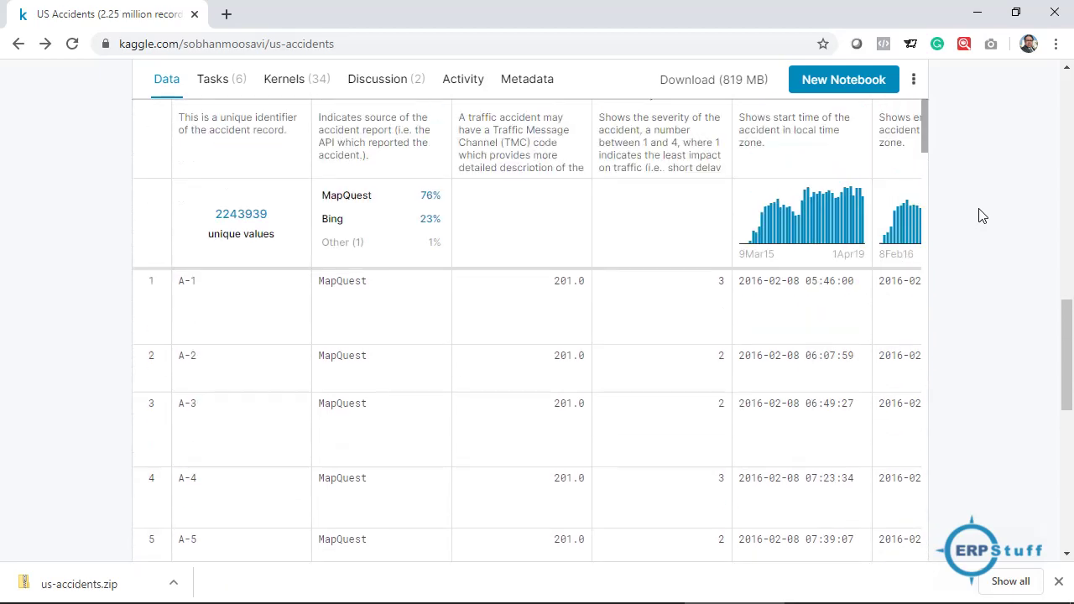
pyautogui.scroll(10, 981, 215)
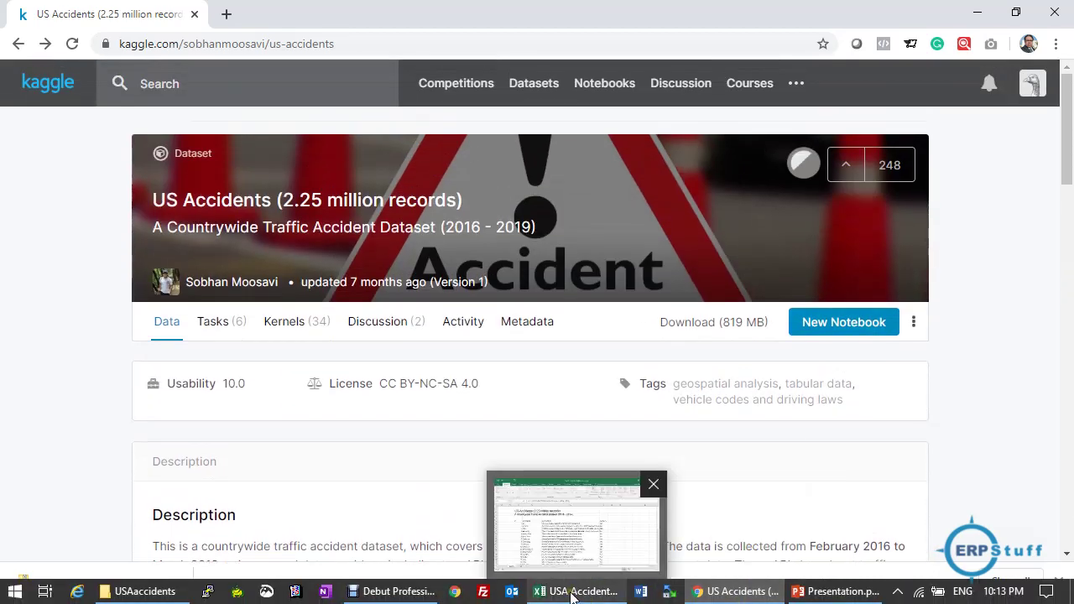
# Switch to the USA Accidents Analysis.xlsx workbook in Excel and read through the list of dataset attributes and descriptions
pyautogui.click(576, 591)
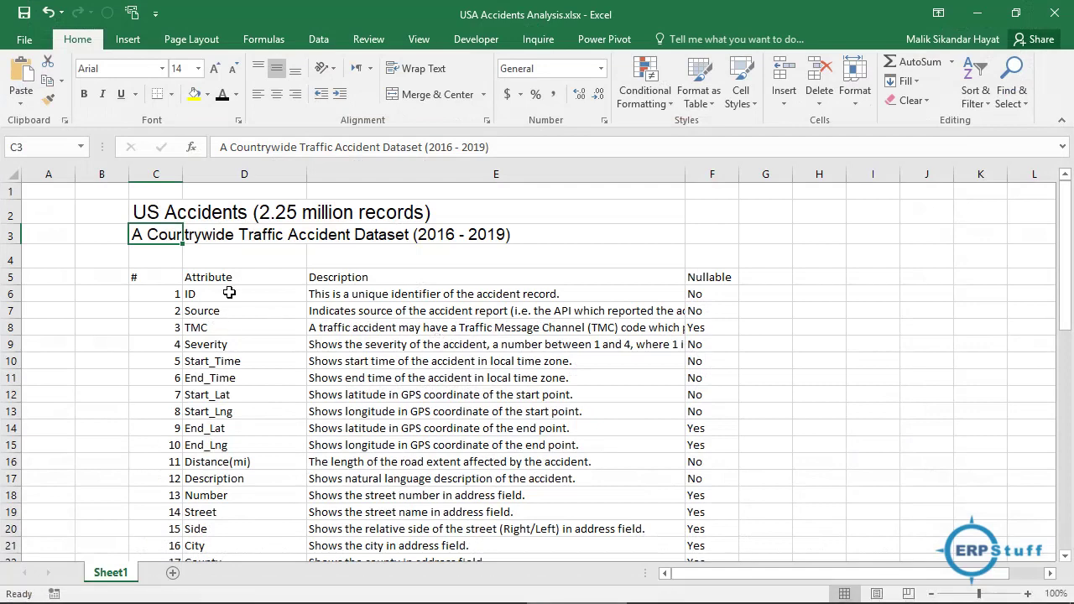
pyautogui.click(229, 292)
pyautogui.press('Down')
pyautogui.press('Down')
pyautogui.press('Down')
pyautogui.press('Down')
pyautogui.press('Down')
pyautogui.press('Down')
pyautogui.press('Down')
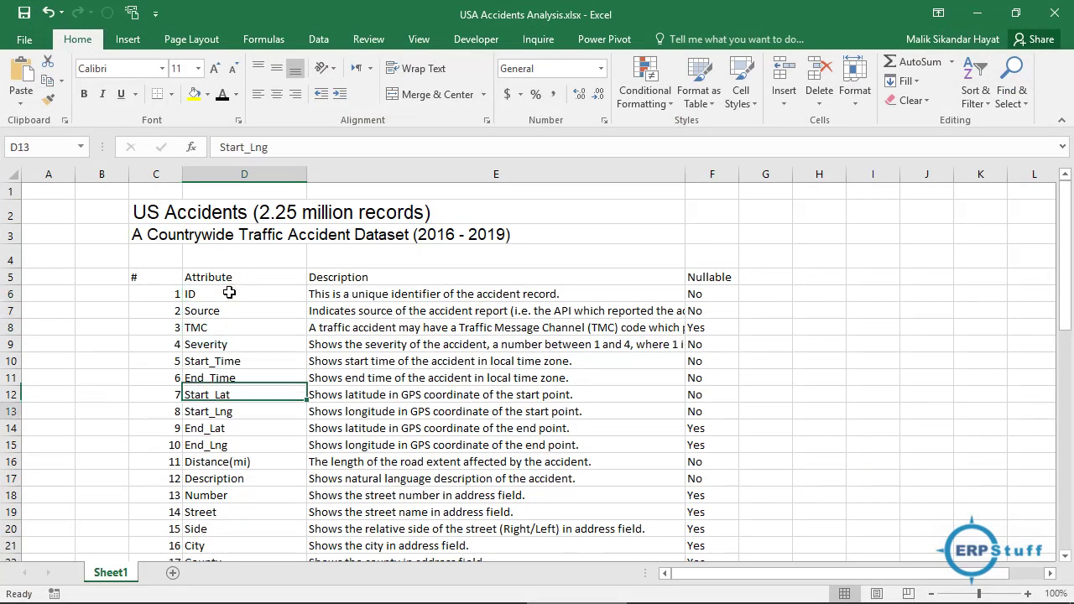
pyautogui.press('Down')
pyautogui.press('Down')
pyautogui.press('Down')
pyautogui.press('Down')
pyautogui.press('Down')
pyautogui.press('Down')
pyautogui.press('Down')
pyautogui.press('Down')
pyautogui.press('Down')
pyautogui.press('Down')
pyautogui.press('Down')
pyautogui.press('Down')
pyautogui.press('Down')
pyautogui.press('Down')
pyautogui.press('Down')
pyautogui.press('Down')
pyautogui.press('Down')
pyautogui.press('Down')
pyautogui.press('Down')
pyautogui.press('Down')
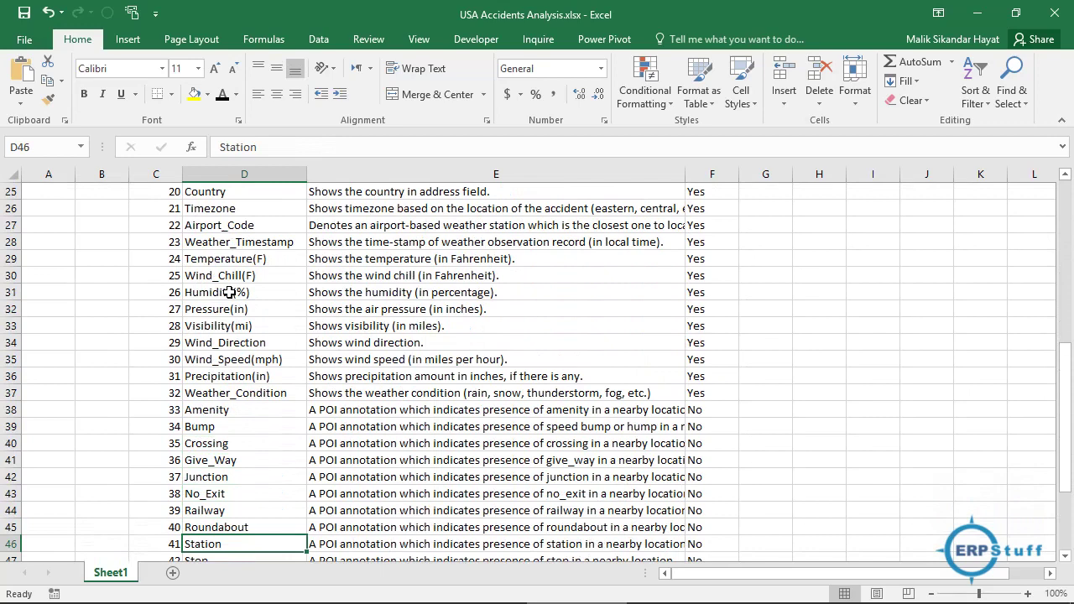
pyautogui.press('Up')
pyautogui.press('Up')
pyautogui.press('Up')
pyautogui.press('Up')
pyautogui.press('Up')
pyautogui.press('Up')
pyautogui.press('Up')
pyautogui.press('Up')
pyautogui.press('Up')
pyautogui.press('Up')
pyautogui.press('Up')
pyautogui.press('Up')
pyautogui.press('Up')
pyautogui.press('Up')
pyautogui.press('Up')
pyautogui.press('Up')
pyautogui.press('Up')
pyautogui.press('Up')
pyautogui.press('Up')
pyautogui.press('Up')
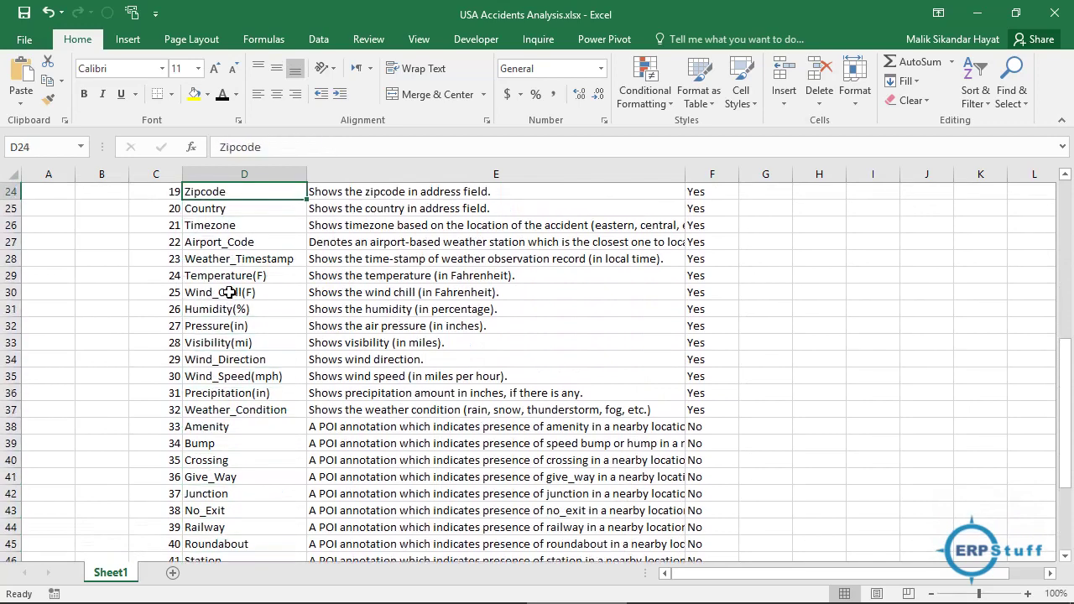
pyautogui.press('Up')
pyautogui.press('Up')
pyautogui.press('Up')
pyautogui.press('Up')
pyautogui.press('Up')
pyautogui.press('Up')
pyautogui.press('Up')
pyautogui.press('Up')
pyautogui.press('Up')
pyautogui.press('Up')
pyautogui.press('Up')
pyautogui.press('Up')
pyautogui.press('Up')
pyautogui.press('Up')
pyautogui.press('Up')
pyautogui.press('Up')
pyautogui.press('Up')
pyautogui.press('Up')
pyautogui.press('Up')
pyautogui.press('Up')
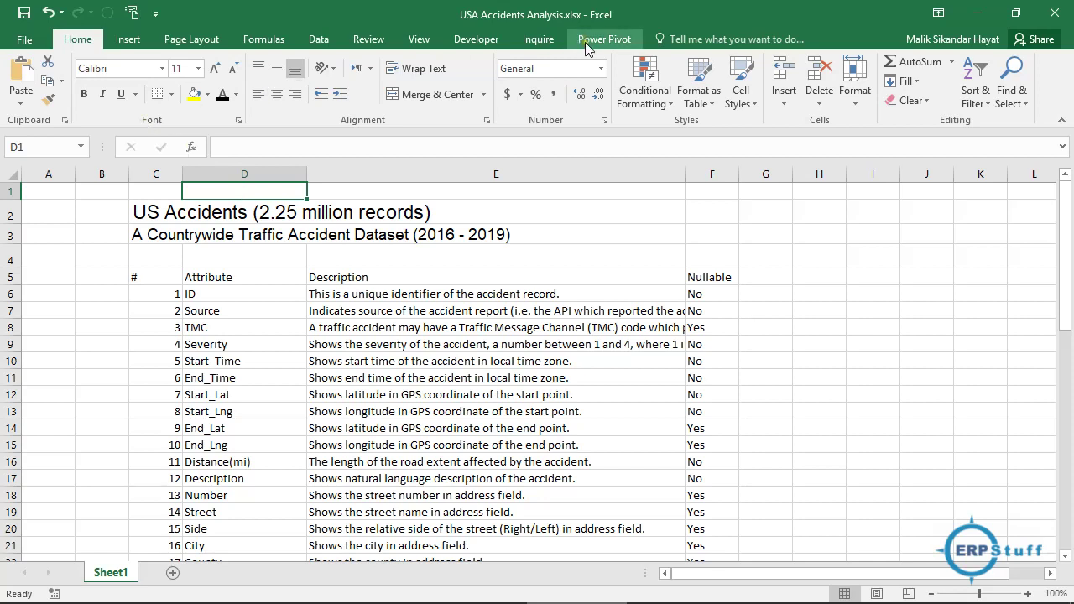
# Check the COM add-ins in Excel's options for Microsoft Power Pivot for Excel, leaving the add-in selection as it is
pyautogui.click(613, 42)
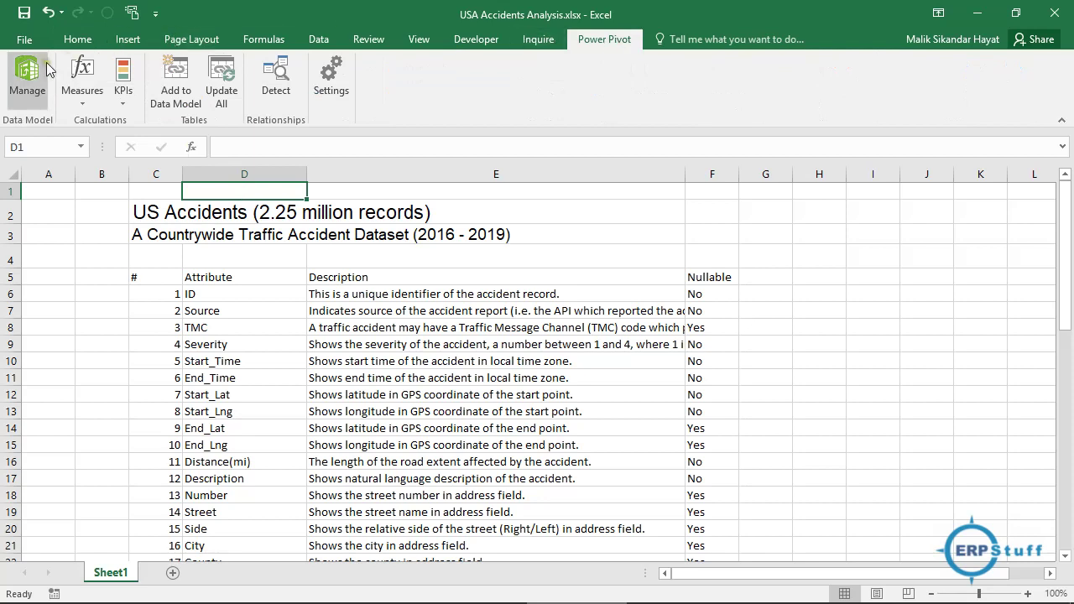
pyautogui.click(25, 39)
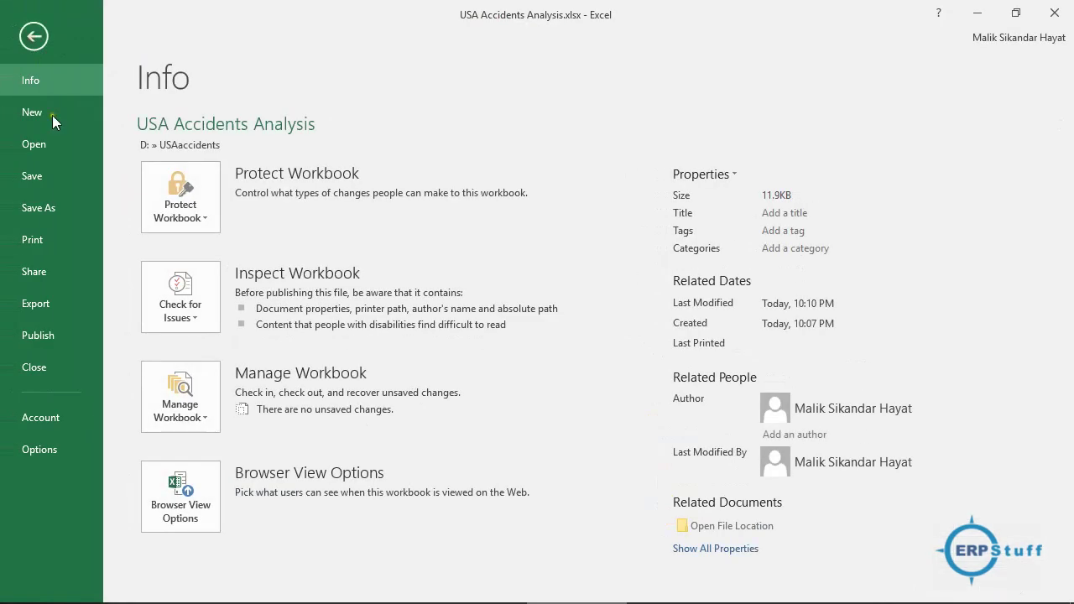
pyautogui.click(69, 446)
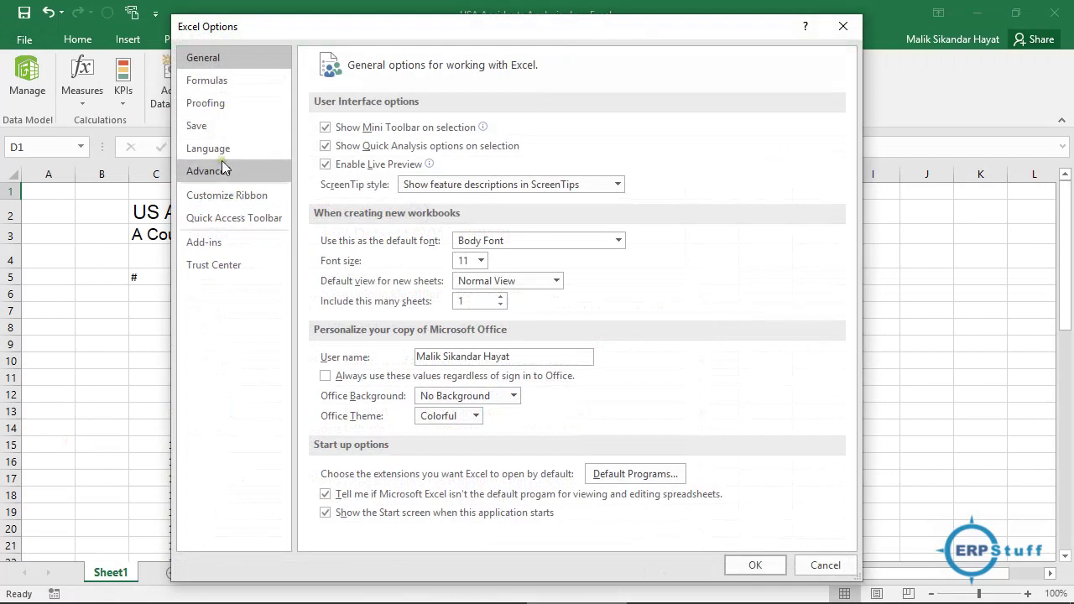
pyautogui.click(214, 244)
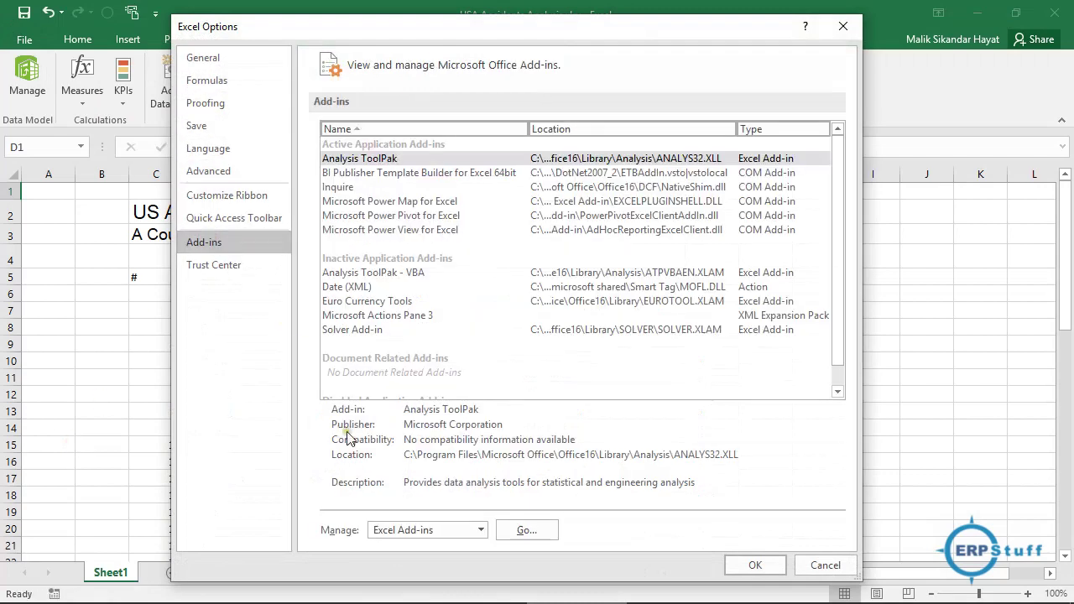
pyautogui.click(420, 529)
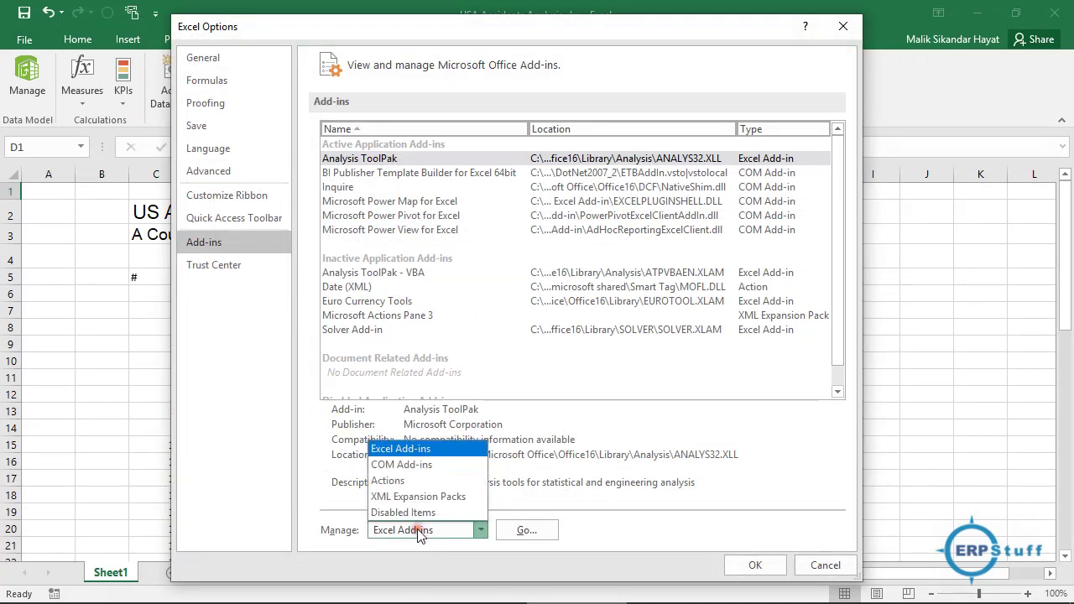
pyautogui.click(412, 465)
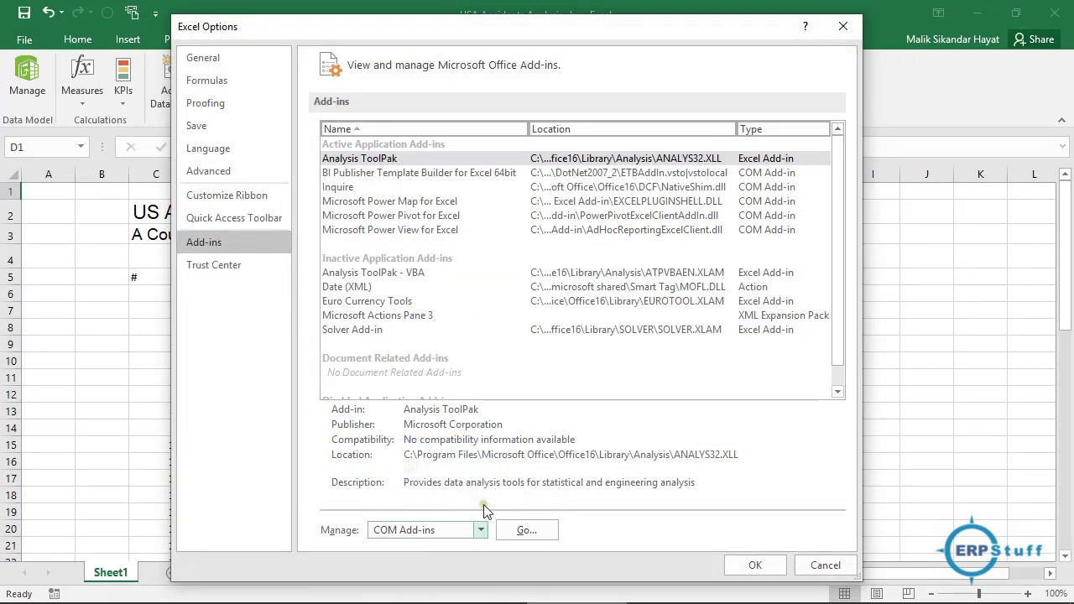
pyautogui.click(524, 530)
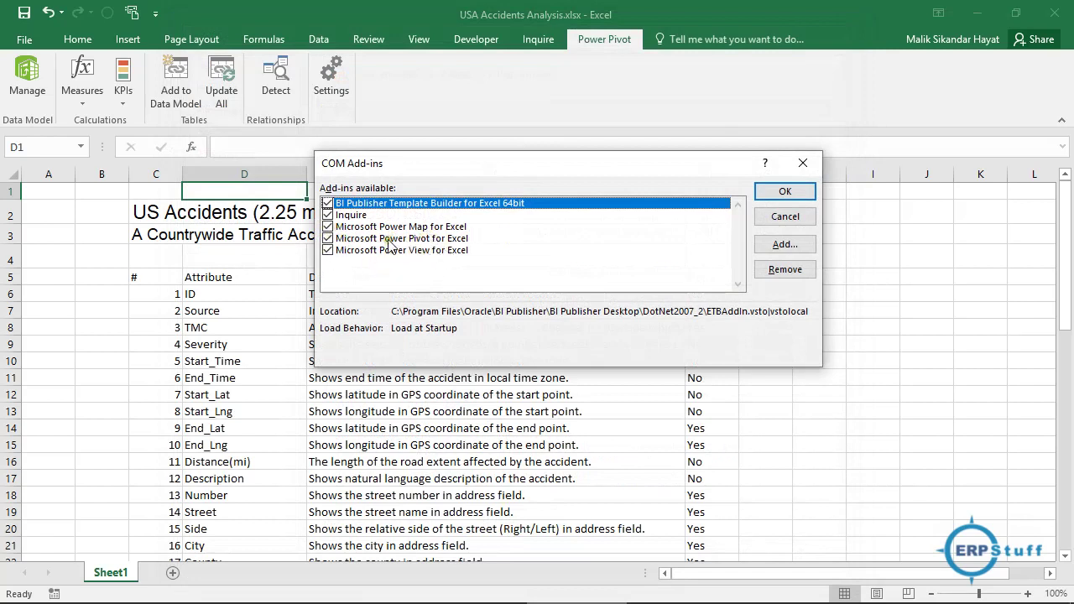
pyautogui.click(792, 218)
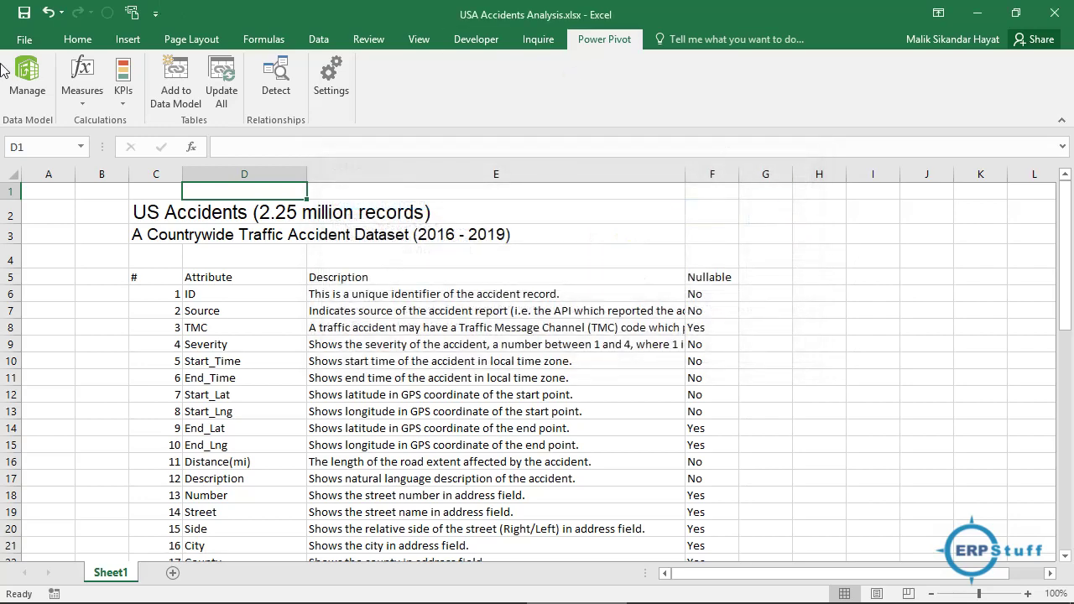
# Open the Power Pivot data model window and start a table import with Text File as the data source
pyautogui.click(23, 85)
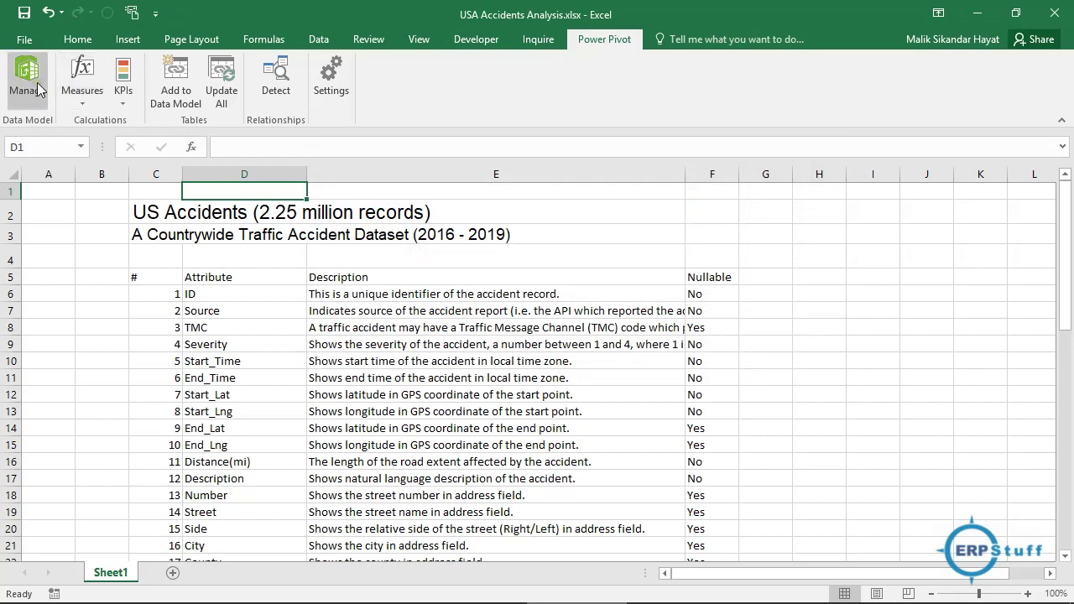
pyautogui.click(37, 89)
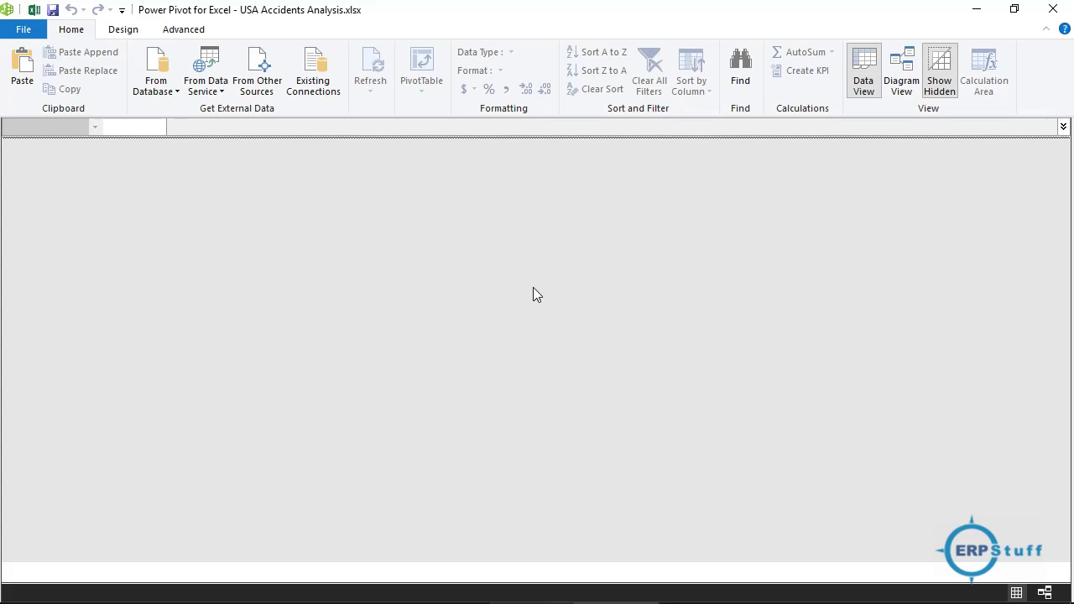
pyautogui.click(220, 92)
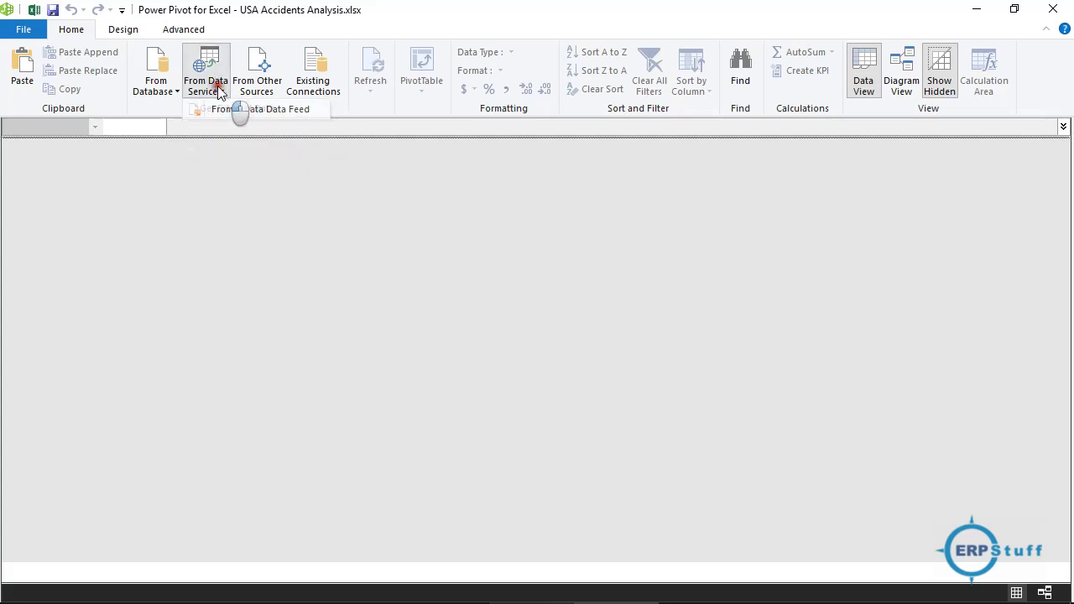
pyautogui.click(218, 92)
pyautogui.click(266, 76)
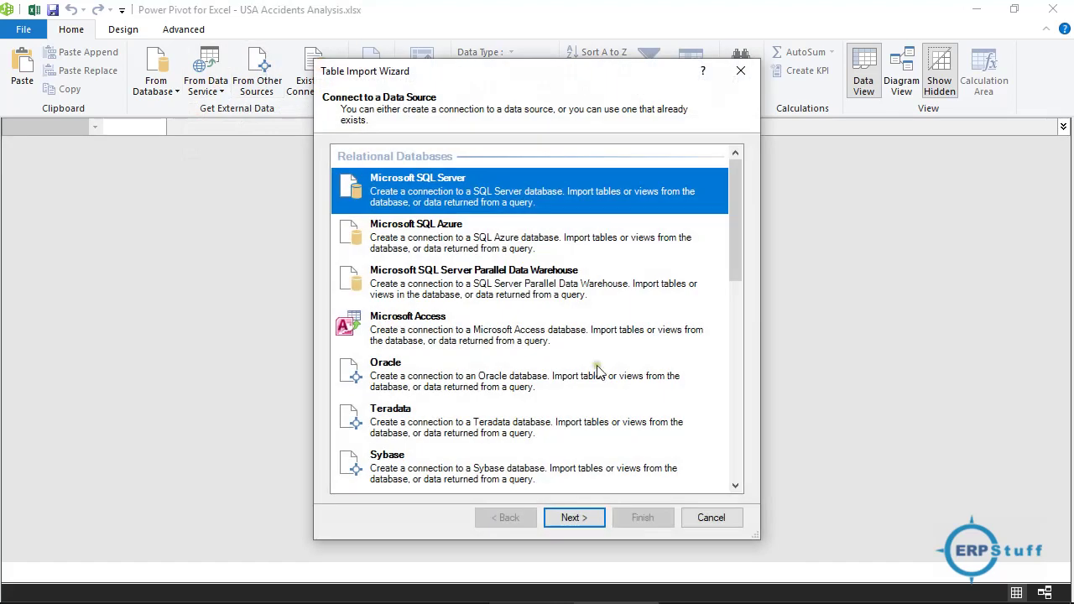
pyautogui.click(735, 482)
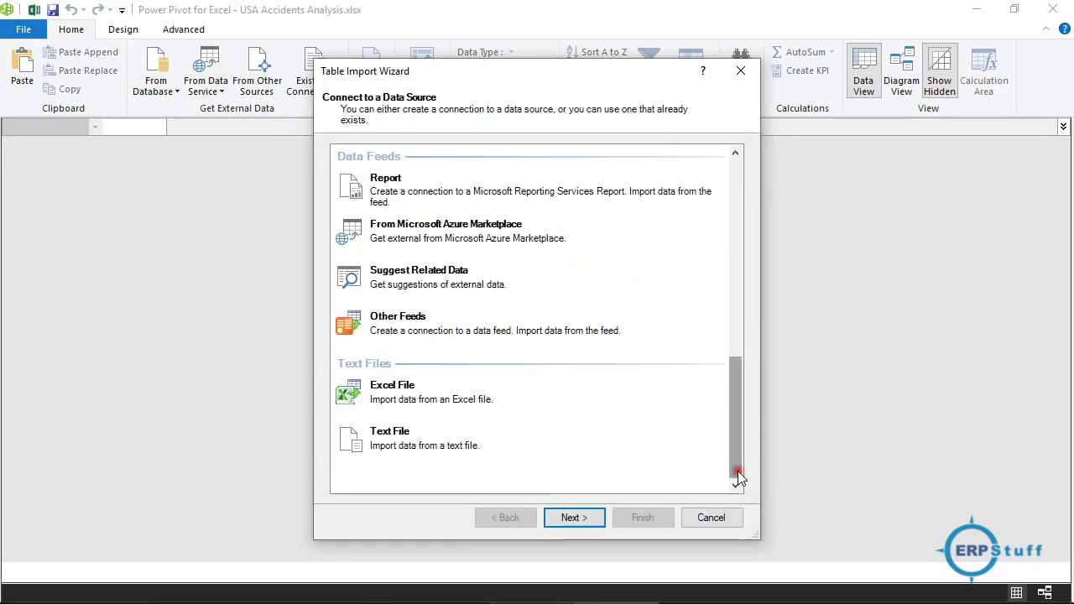
pyautogui.click(468, 447)
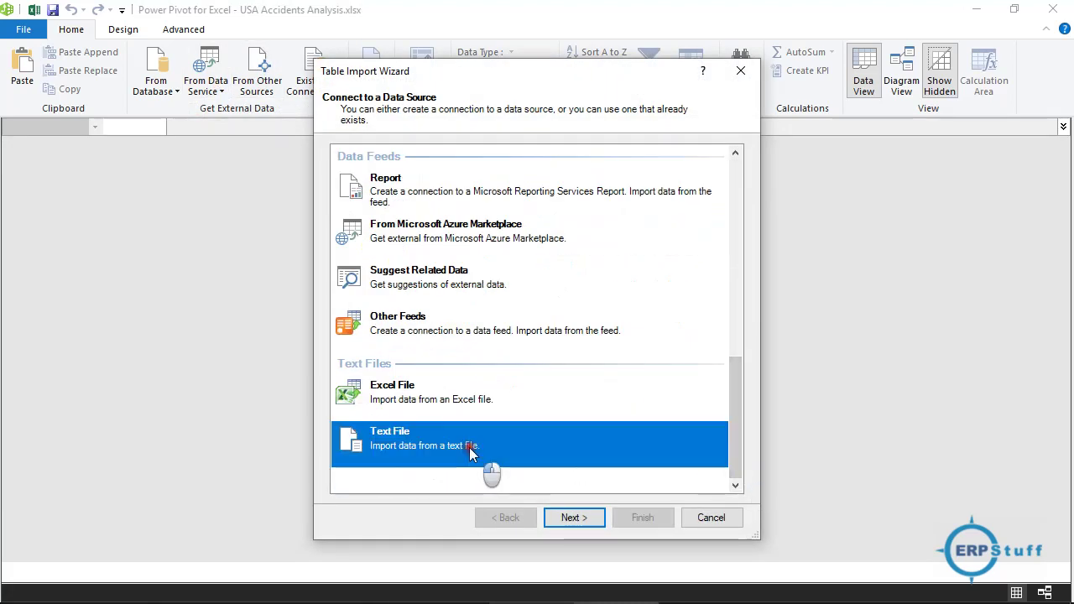
pyautogui.click(570, 519)
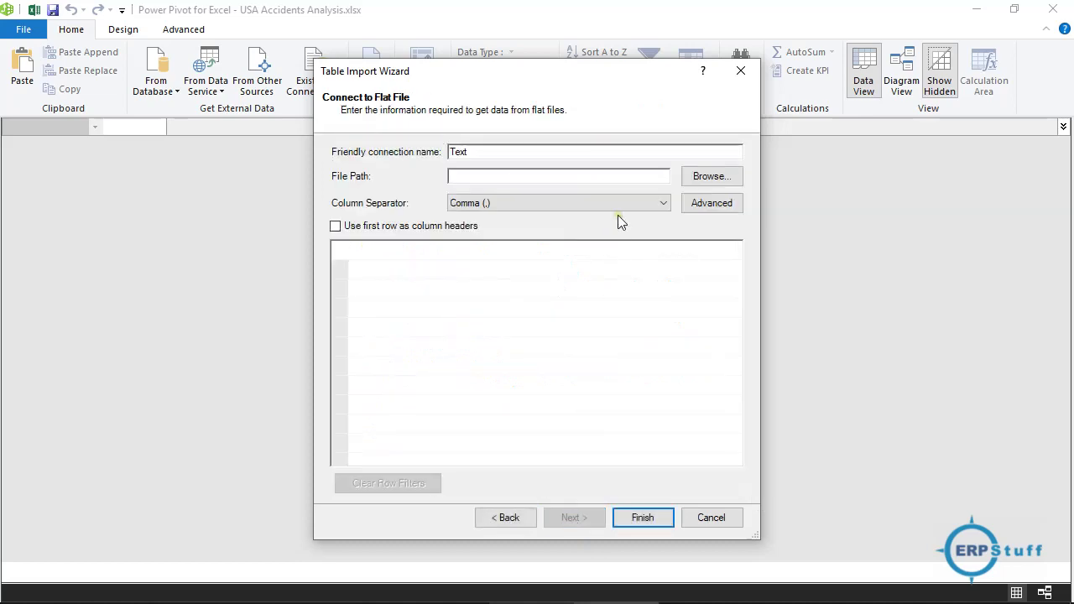
# Choose the comma-separated file US_Accidents_May19.csv from the USAaccidents folder for import and use its first row as column headers
pyautogui.click(709, 178)
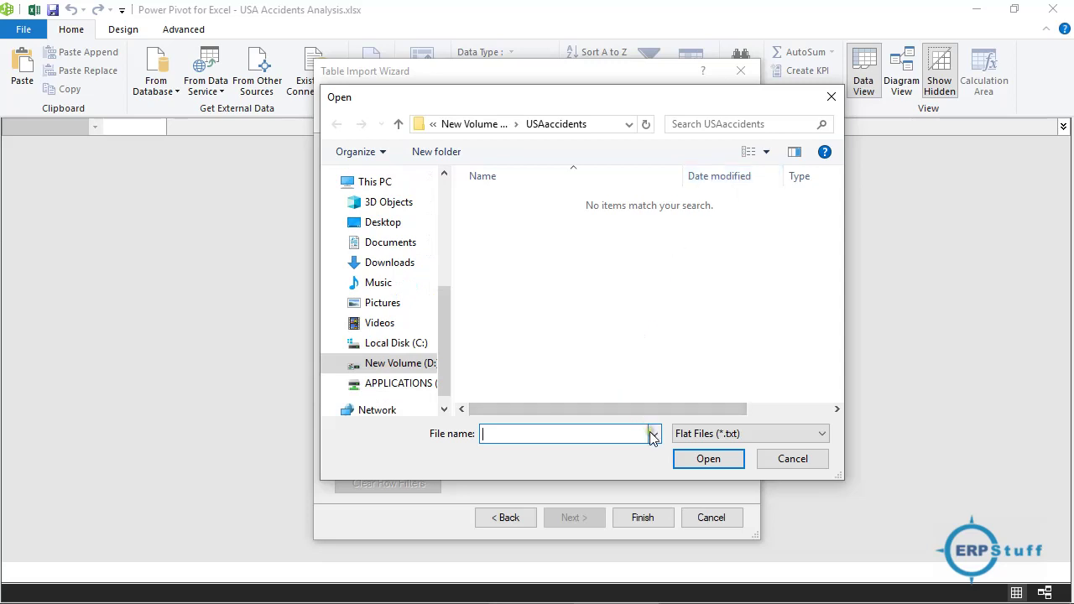
pyautogui.click(693, 440)
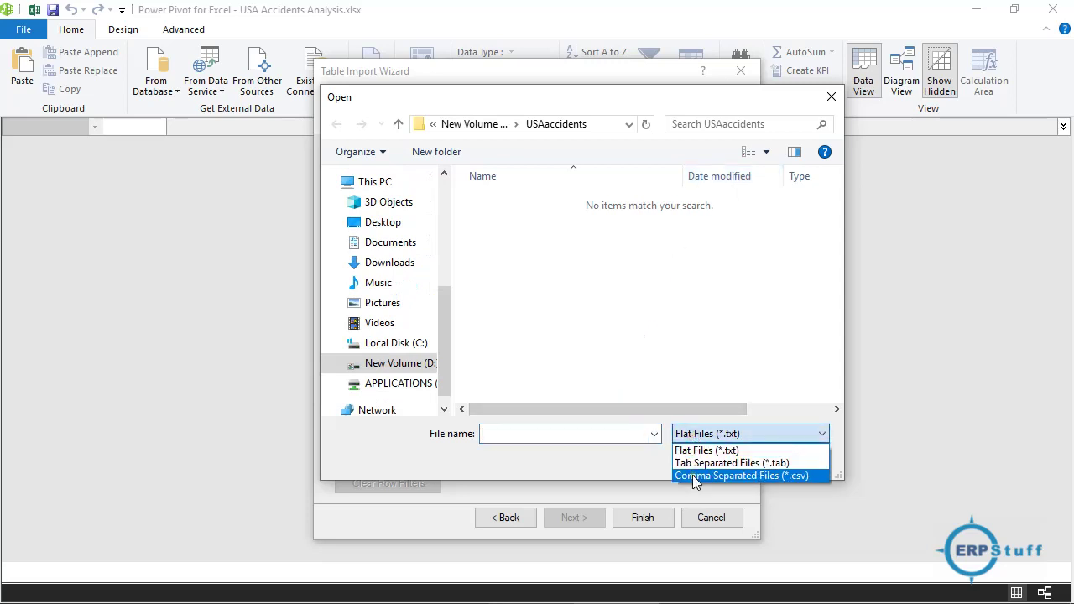
pyautogui.click(692, 475)
pyautogui.click(495, 199)
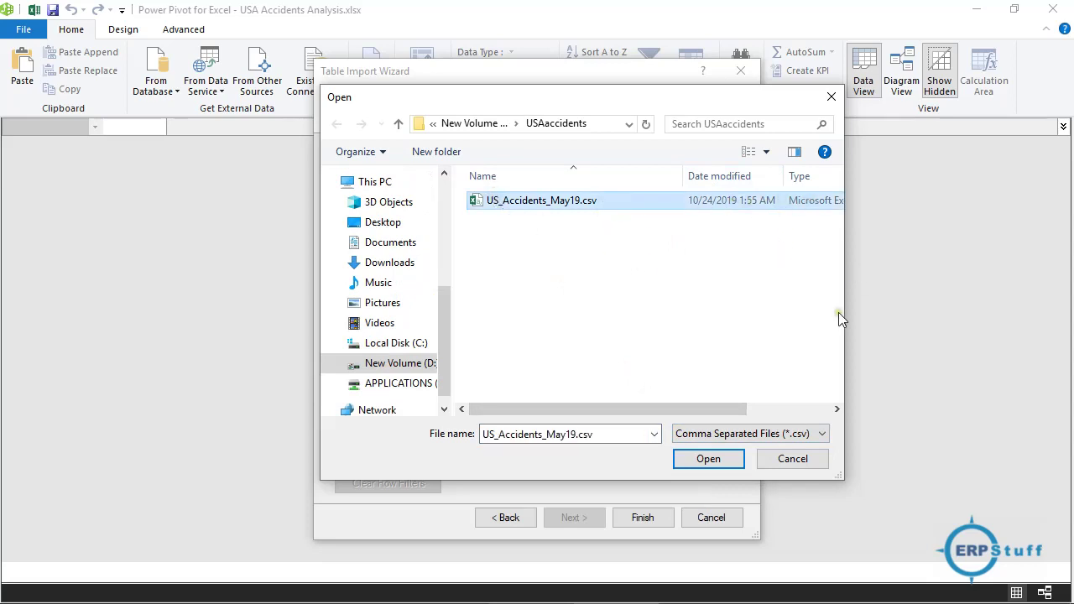
pyautogui.click(806, 409)
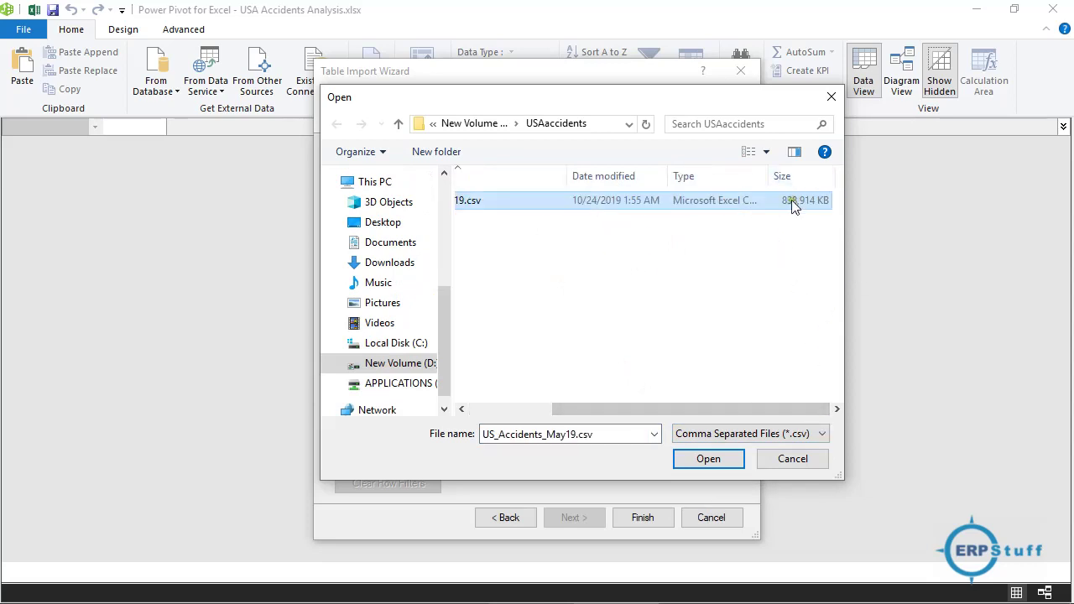
pyautogui.click(705, 461)
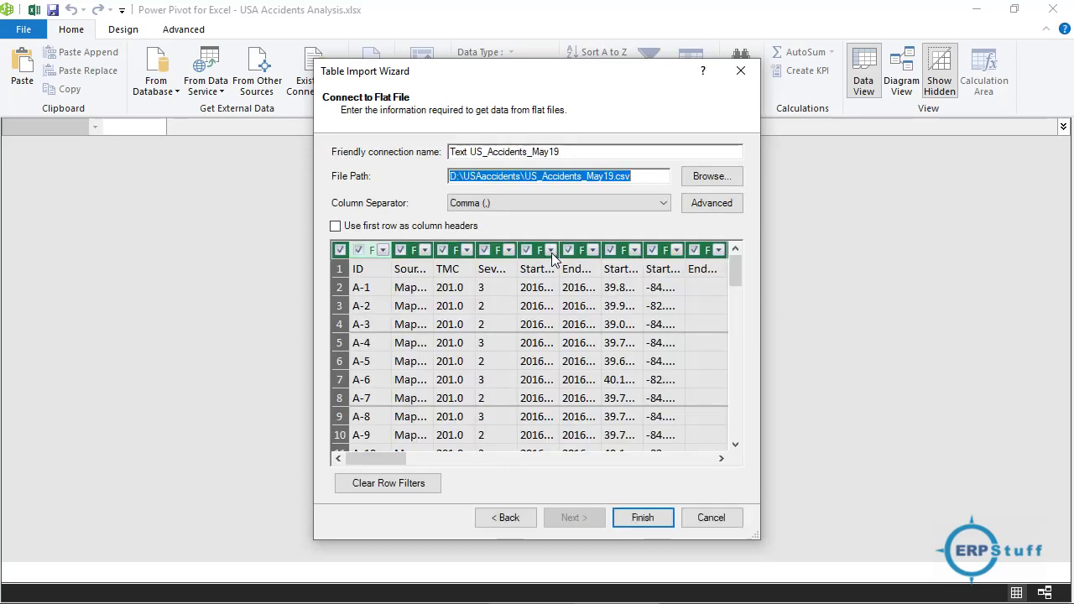
pyautogui.click(335, 227)
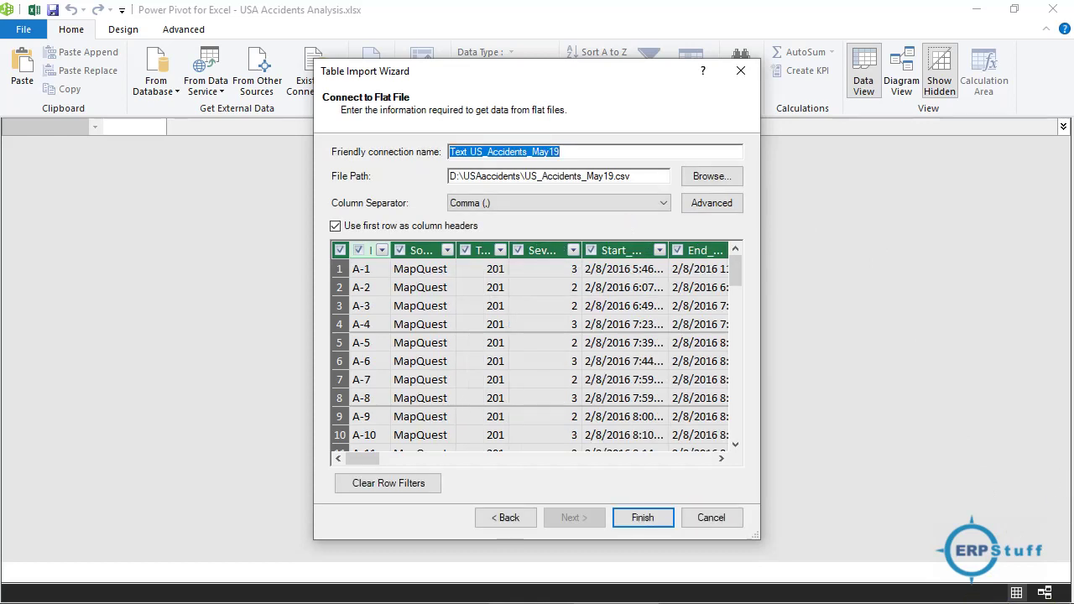
# Start importing US_Accidents_May19 into the data model with all columns included and comma as the separator
pyautogui.press('super')
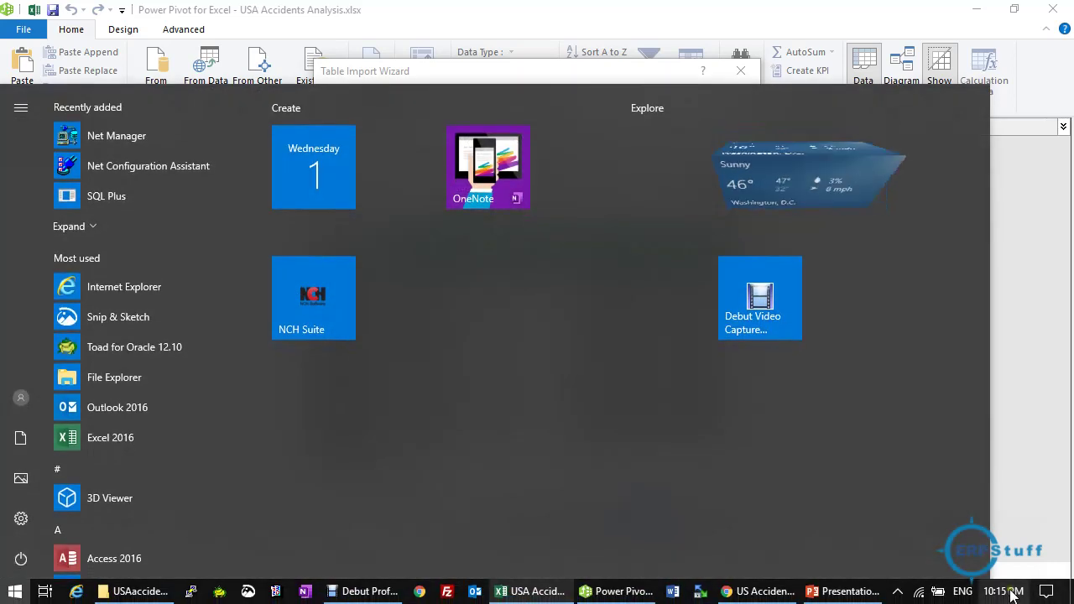
pyautogui.click(1023, 497)
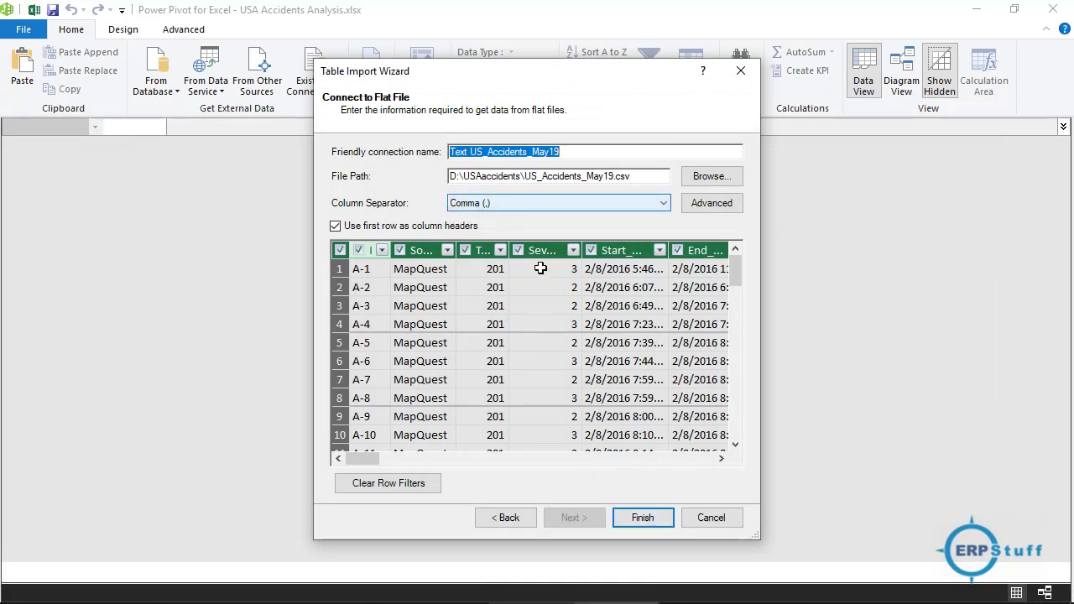
pyautogui.click(643, 518)
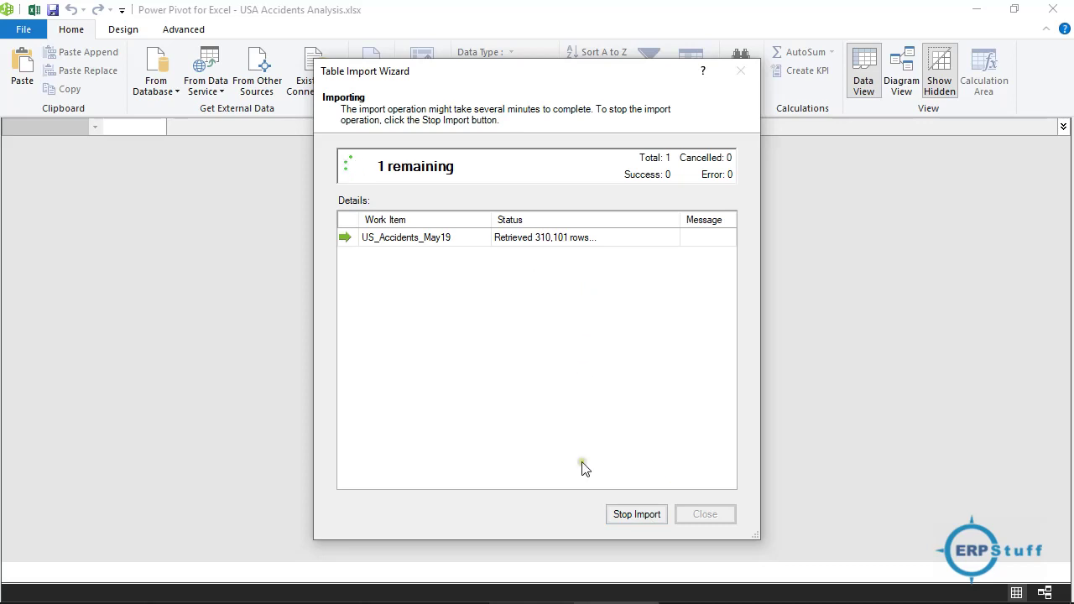
# Switch to the Kaggle US Accidents page in Chrome and examine the dataset description, file details and column previews
pyautogui.moveTo(653, 600)
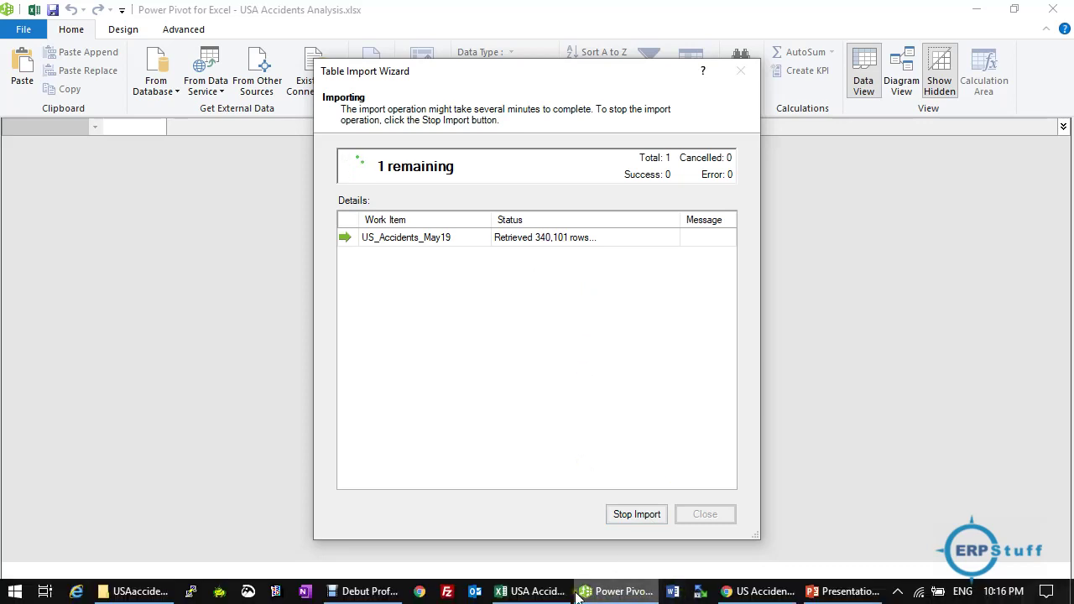
pyautogui.click(539, 598)
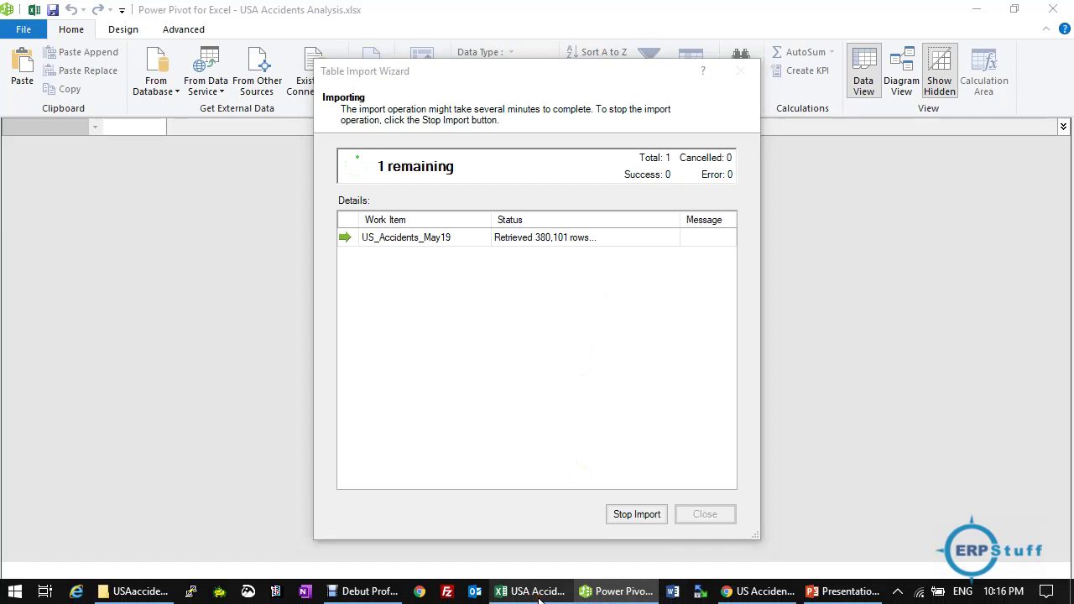
pyautogui.click(751, 594)
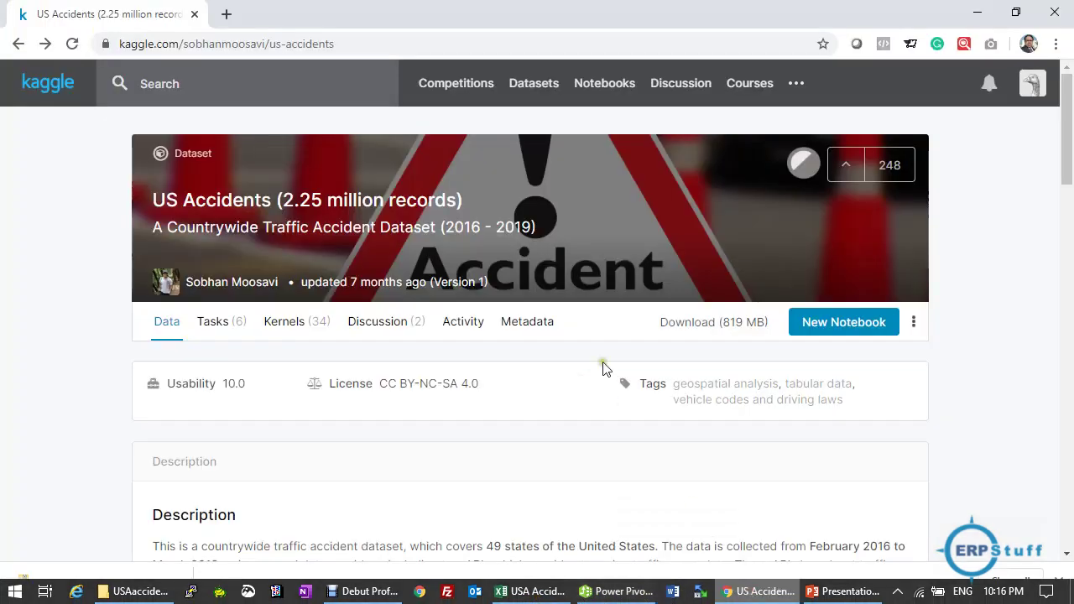
pyautogui.scroll(-1, 602, 369)
pyautogui.scroll(-7, 602, 369)
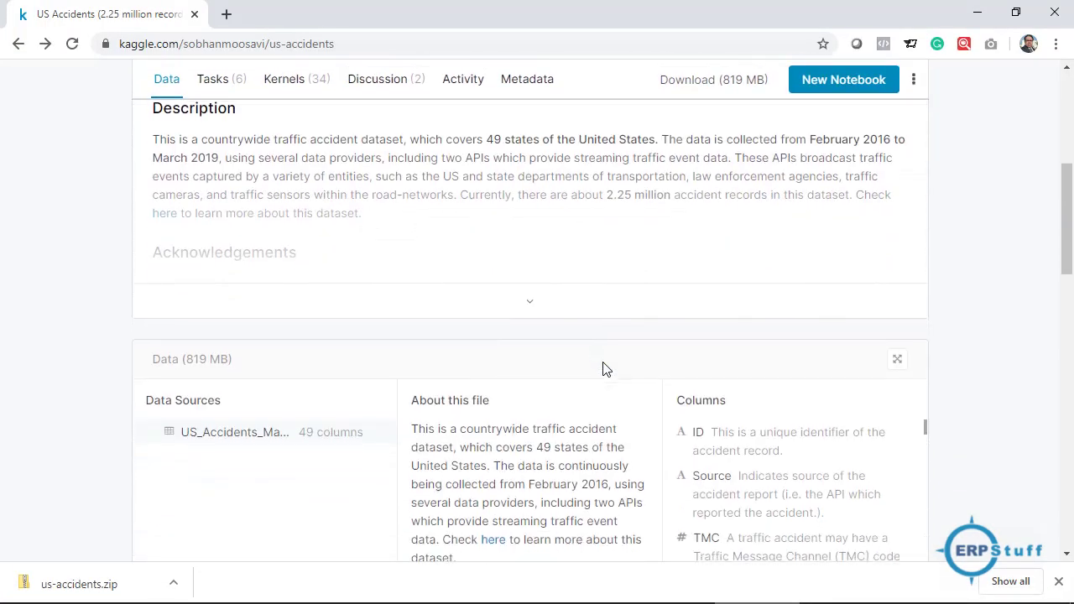
pyautogui.scroll(-4, 602, 369)
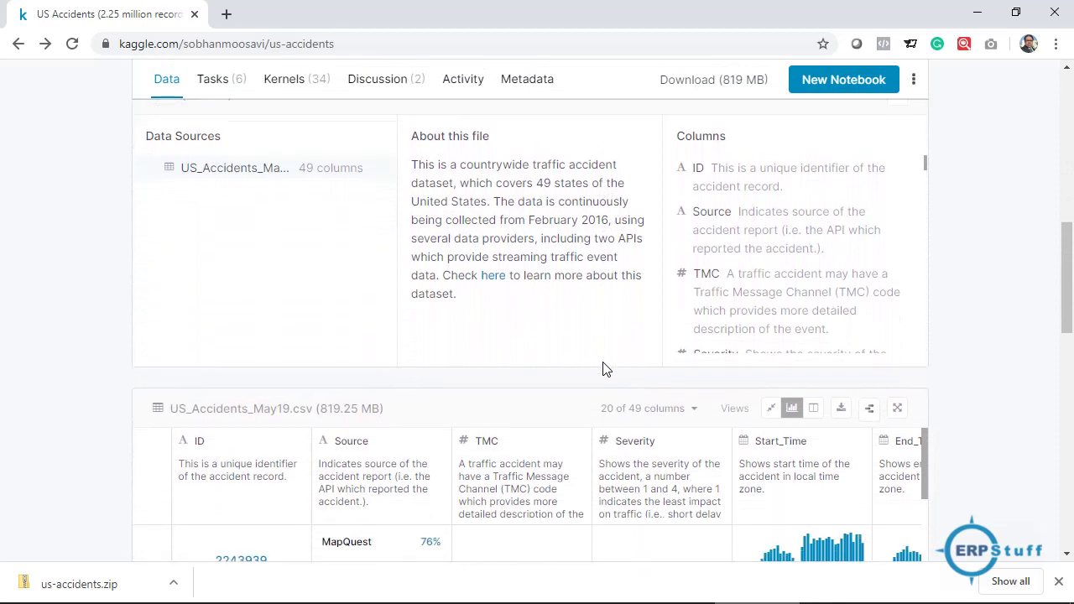
pyautogui.scroll(-1, 602, 370)
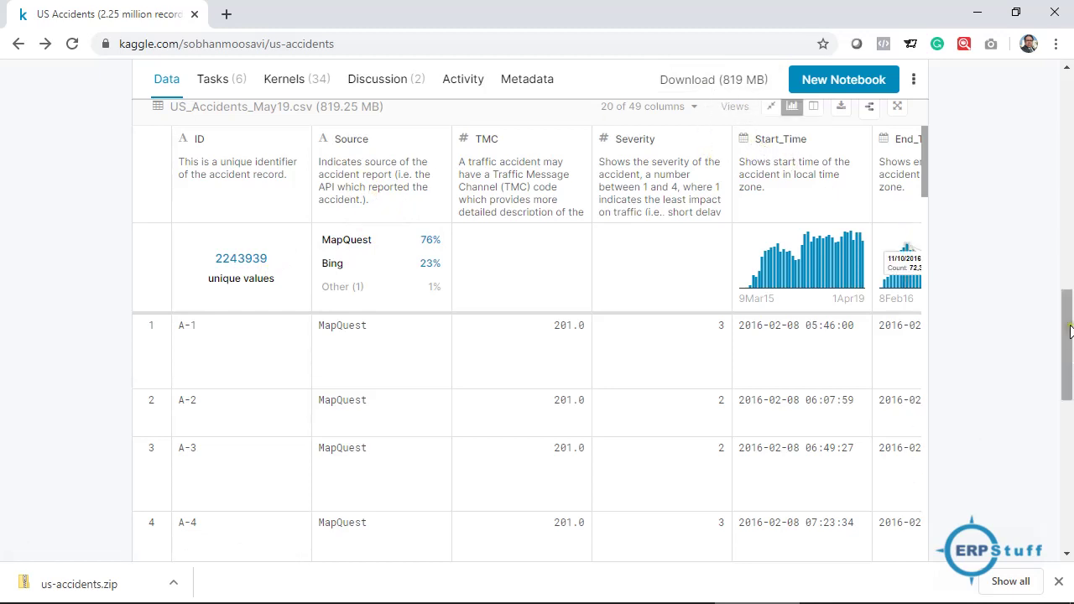
pyautogui.moveTo(1068, 338); pyautogui.dragTo(1068, 265)
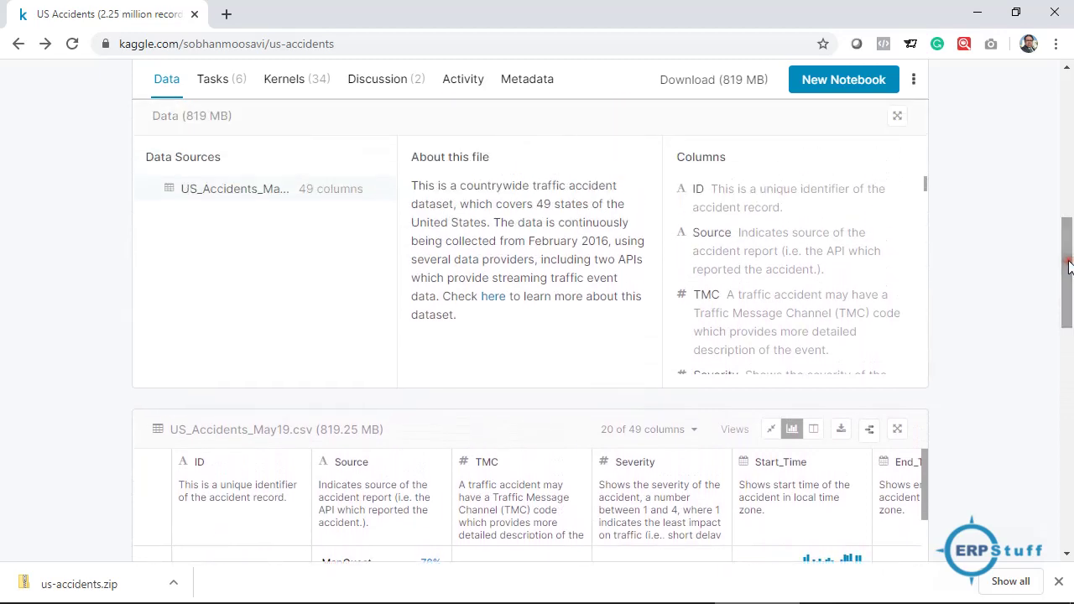
# Open the dataset author's linked page from the file description and examine the map of accident frequency by state
pyautogui.click(494, 300)
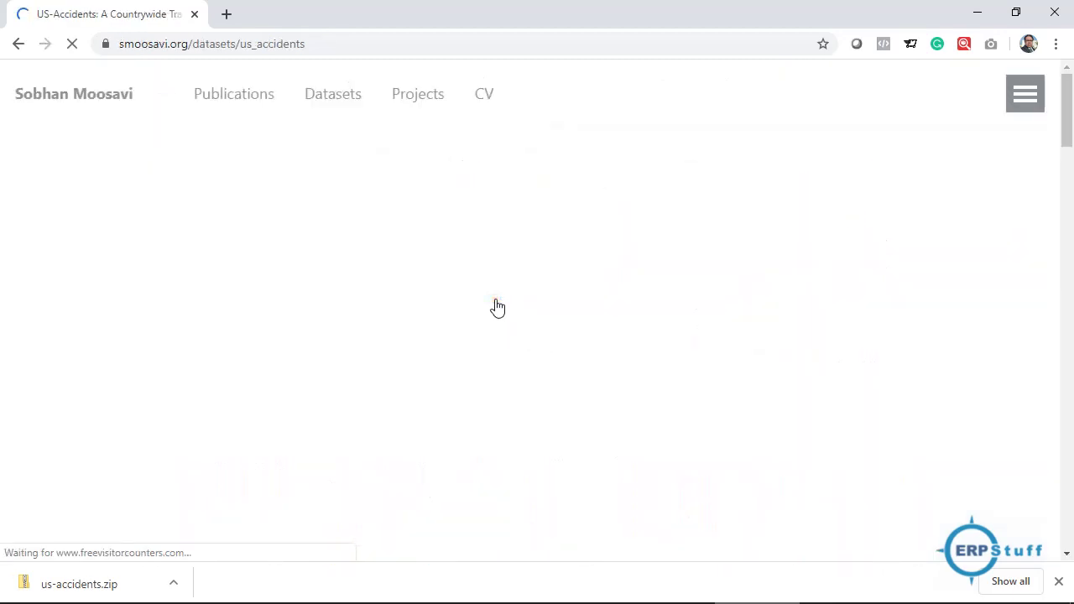
pyautogui.scroll(-5, 638, 280)
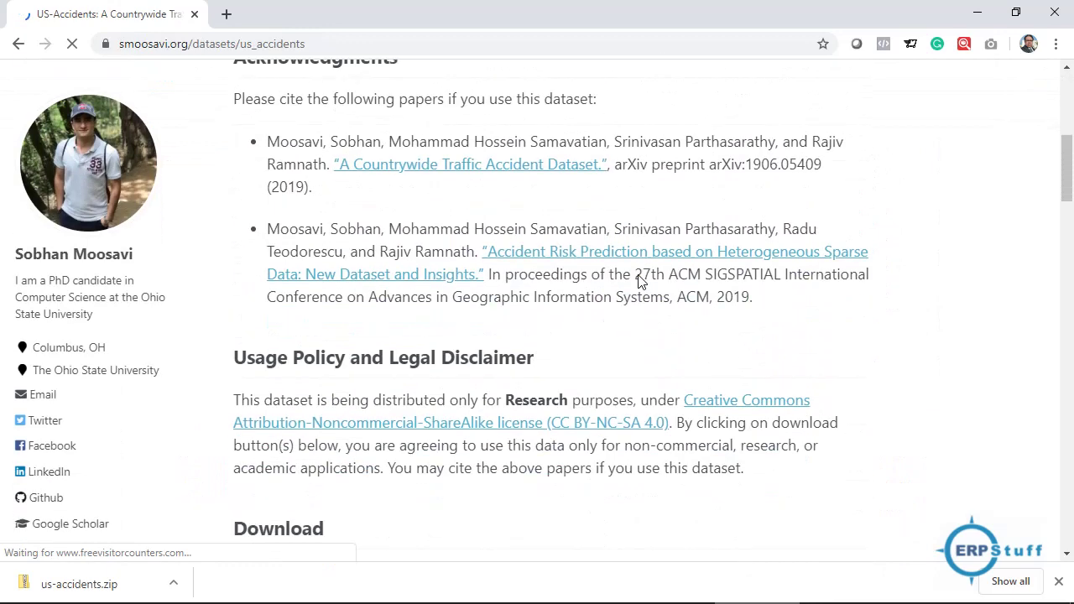
pyautogui.scroll(-8, 638, 280)
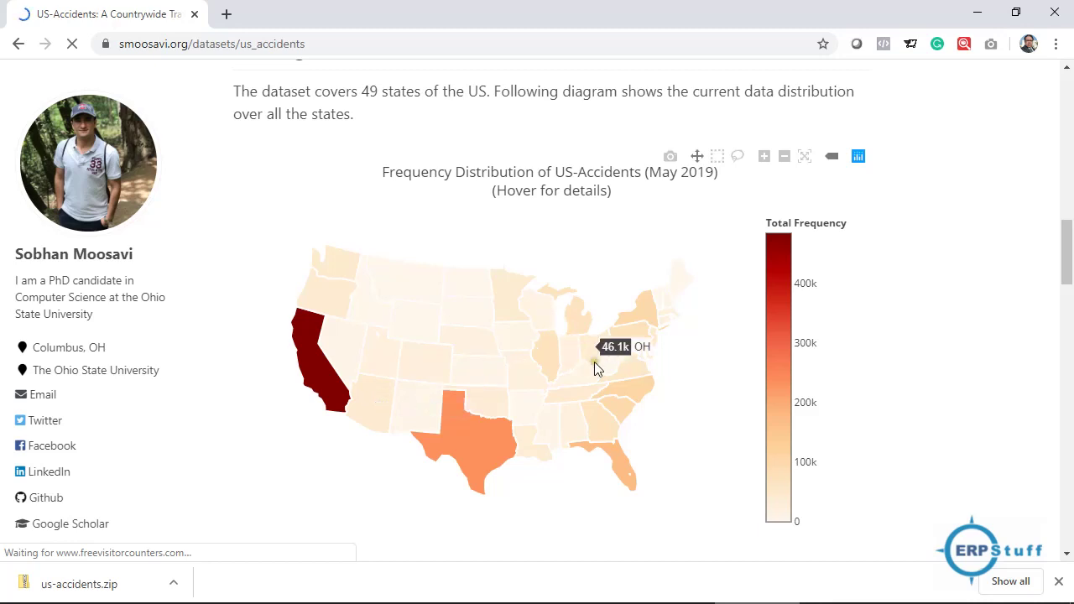
pyautogui.scroll(-5, 632, 376)
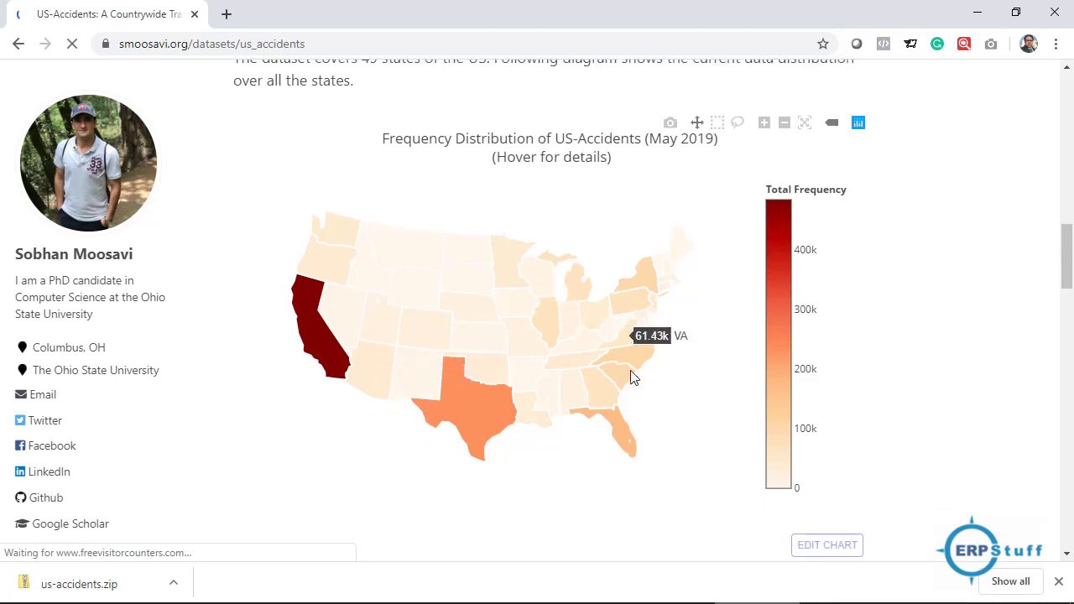
# Read through the attribute table from ID to Astronomical_Twilight, and return to the beginning of the Kaggle dataset page
pyautogui.scroll(-3, 632, 376)
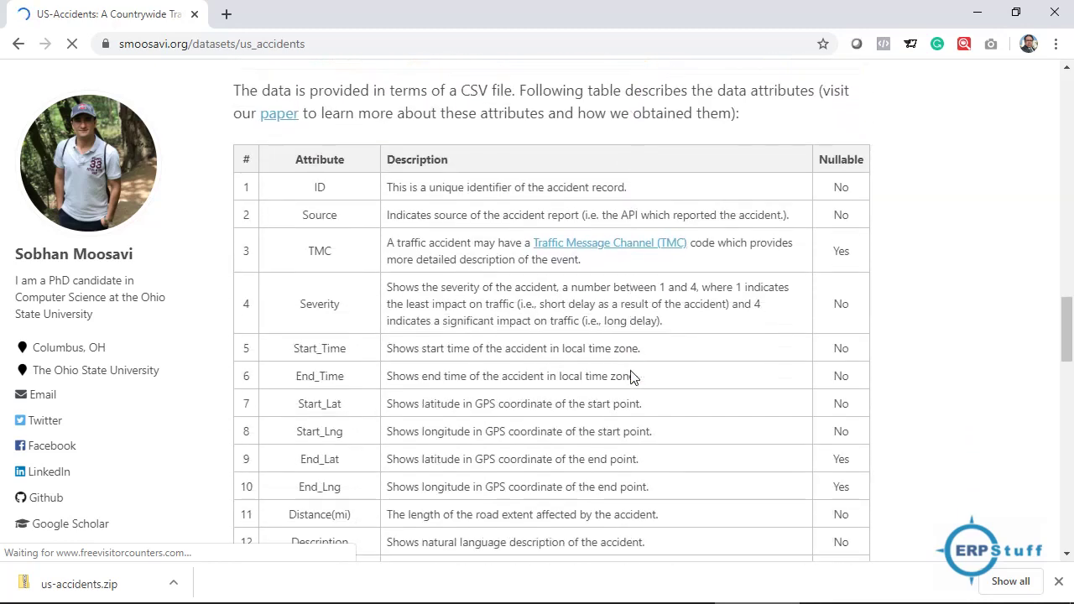
pyautogui.scroll(-1, 631, 376)
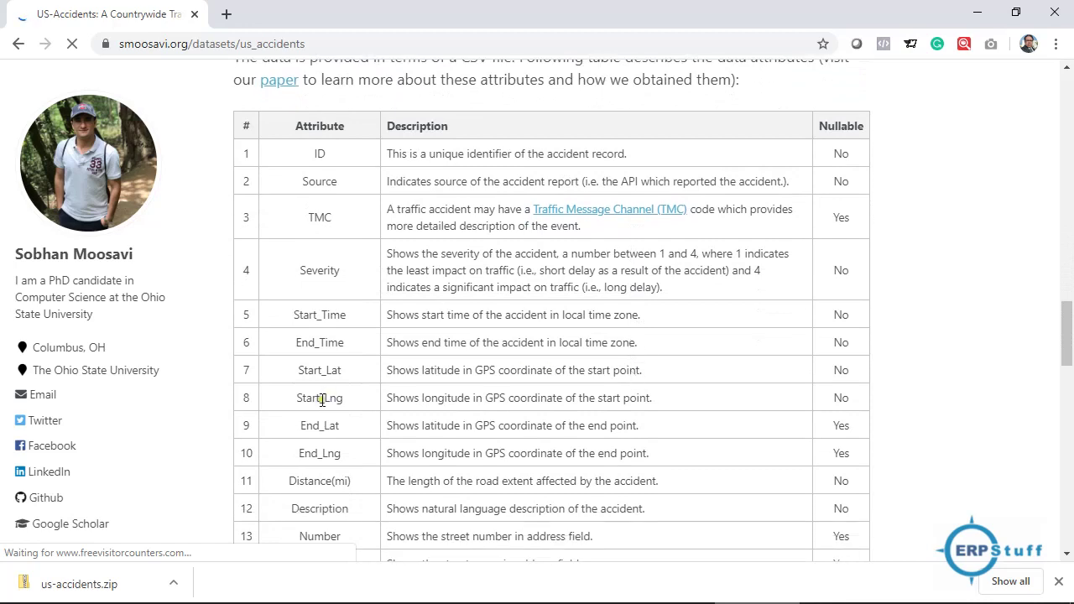
pyautogui.scroll(-2, 553, 402)
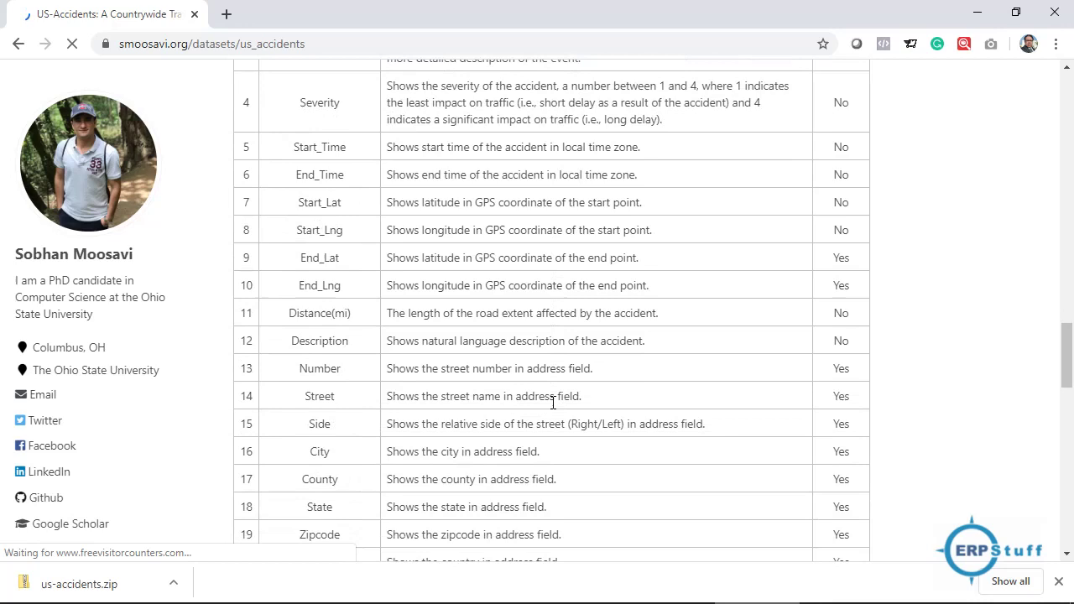
pyautogui.scroll(-2, 553, 403)
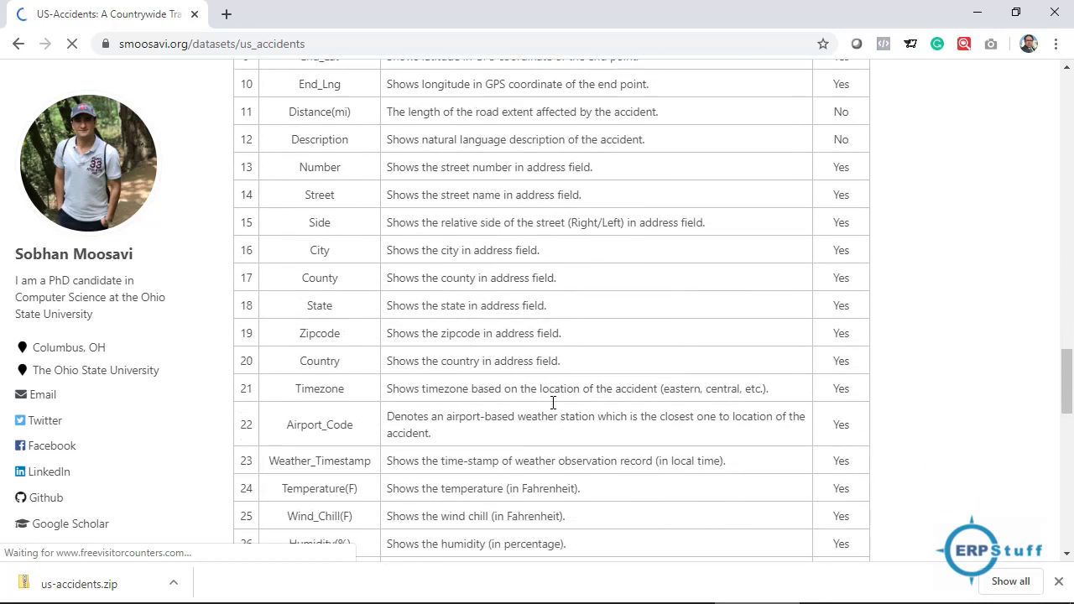
pyautogui.scroll(-2, 552, 403)
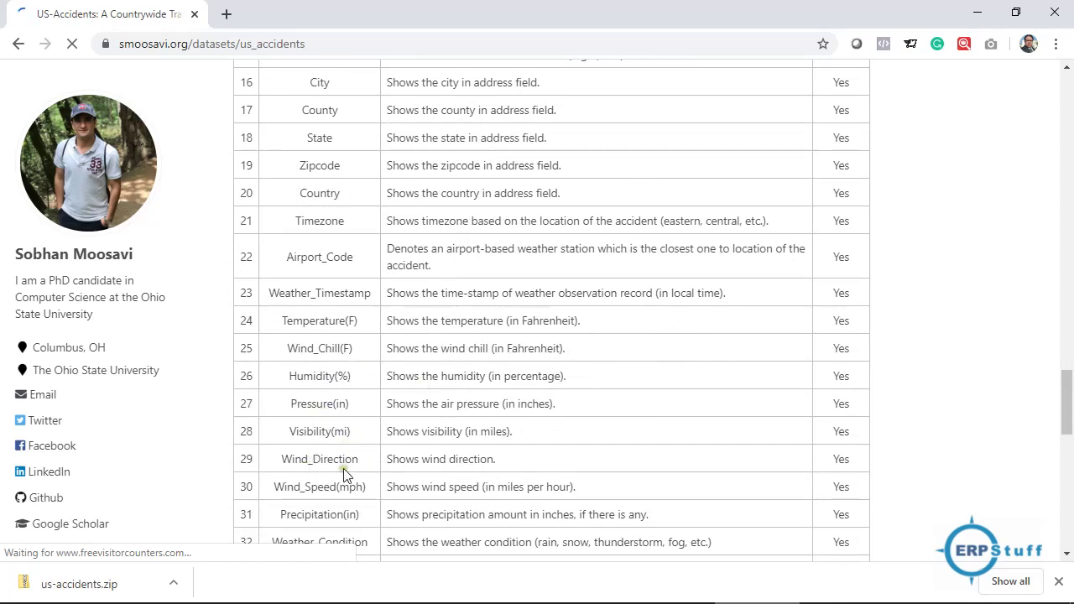
pyautogui.scroll(-1, 470, 474)
pyautogui.scroll(-3, 470, 476)
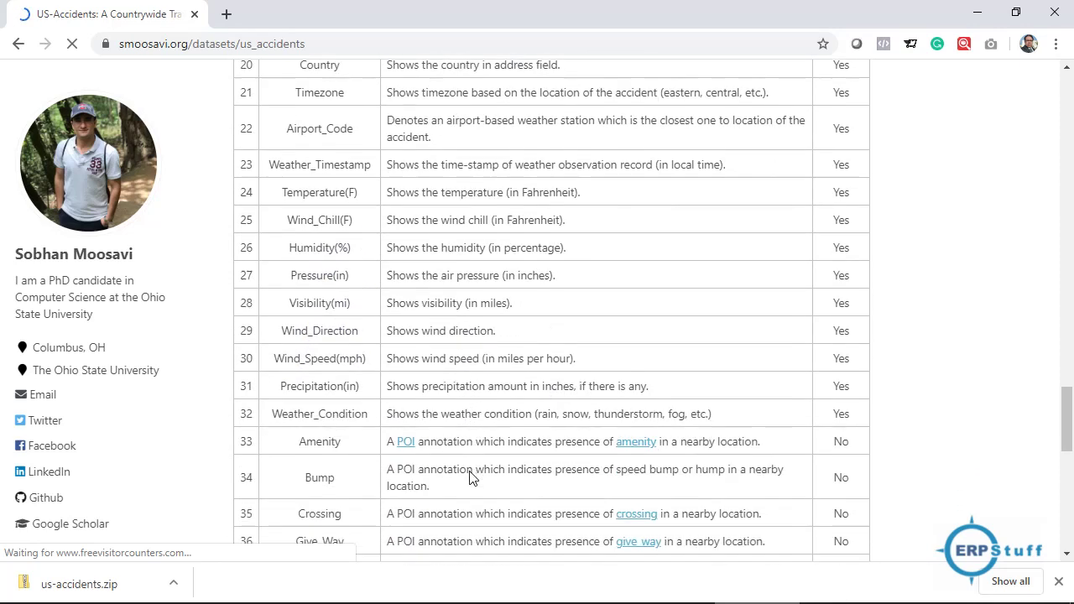
pyautogui.scroll(-1, 469, 477)
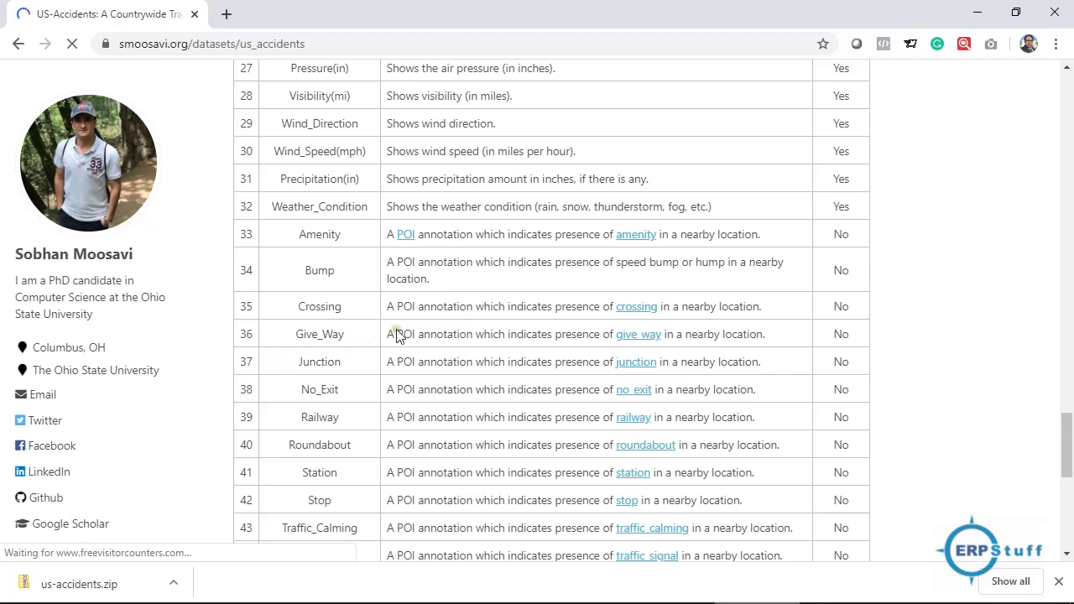
pyautogui.scroll(-3, 483, 302)
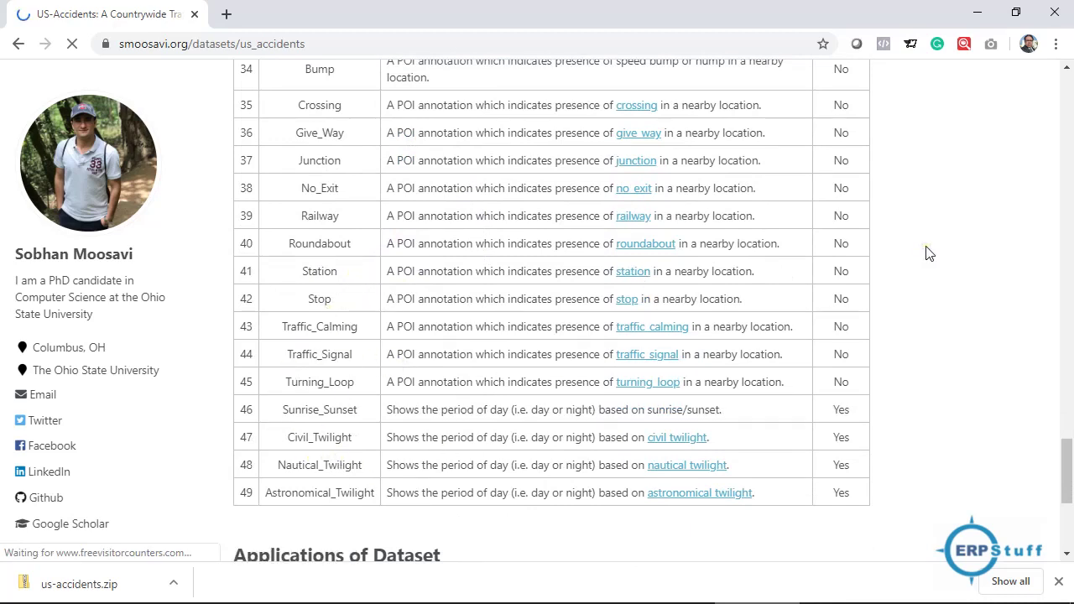
pyautogui.scroll(7, 929, 254)
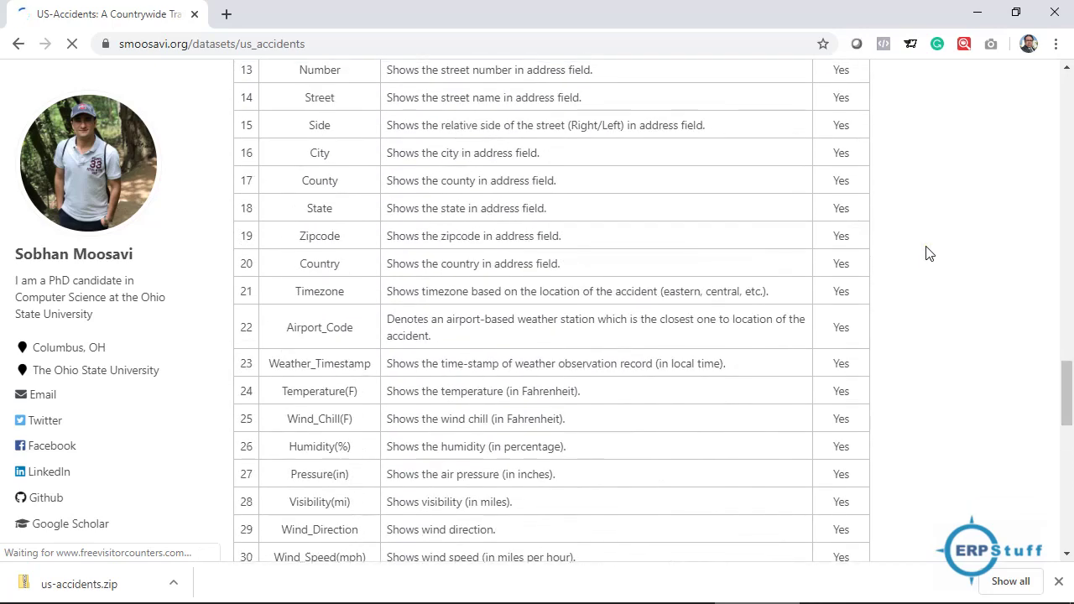
pyautogui.scroll(1, 928, 253)
pyautogui.scroll(2, 928, 254)
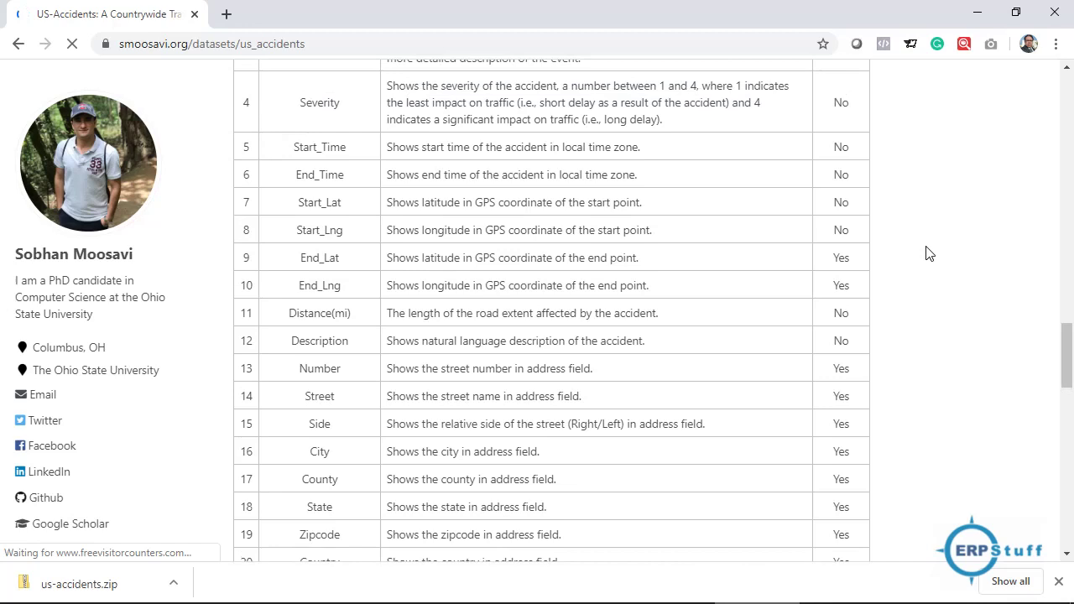
pyautogui.scroll(-1, 928, 253)
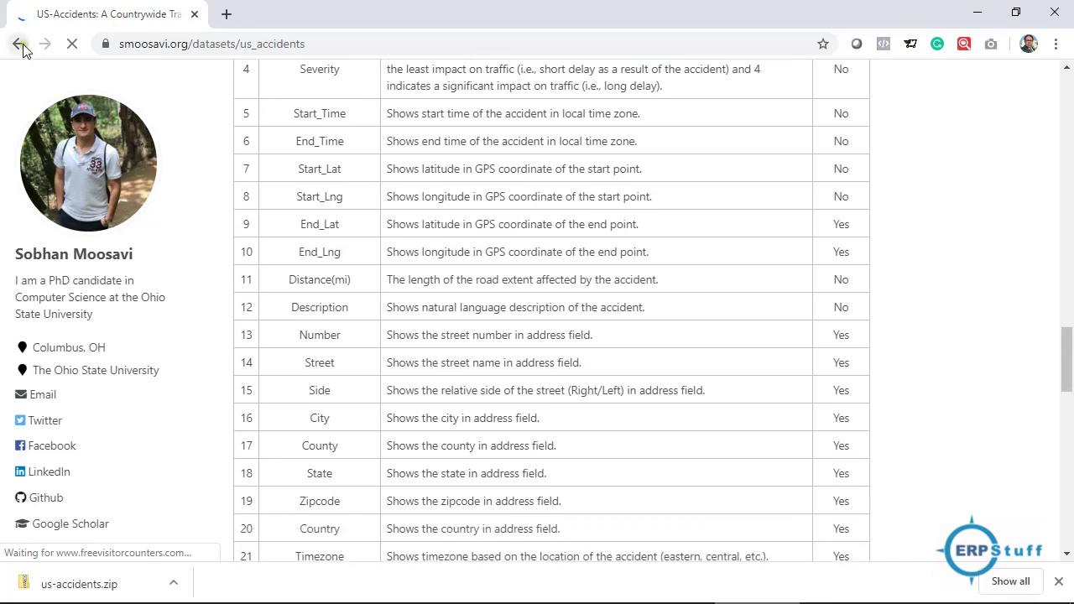
pyautogui.click(20, 47)
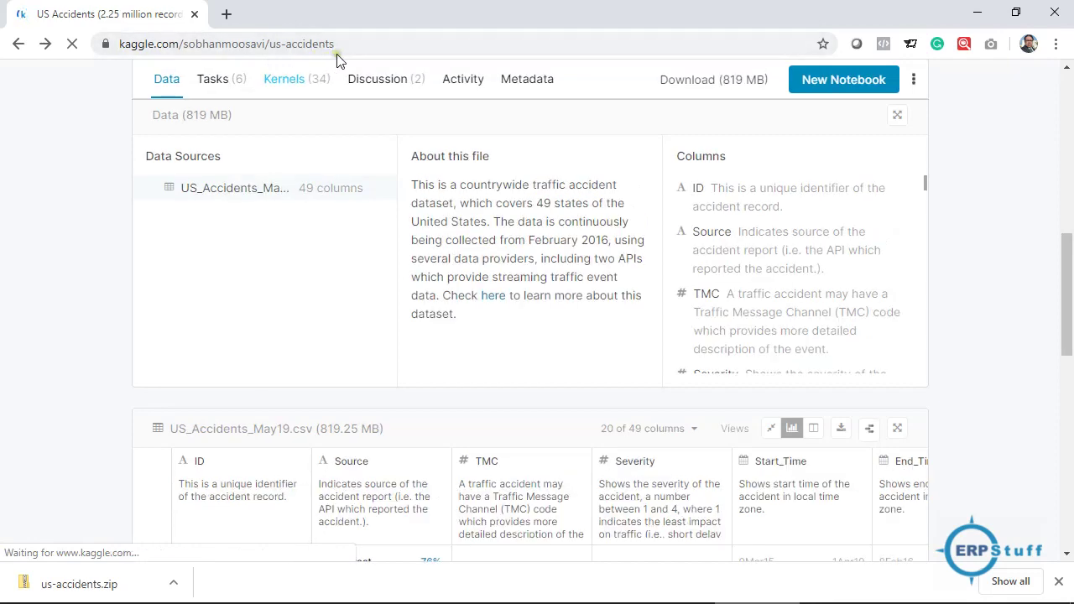
pyautogui.click(1067, 91)
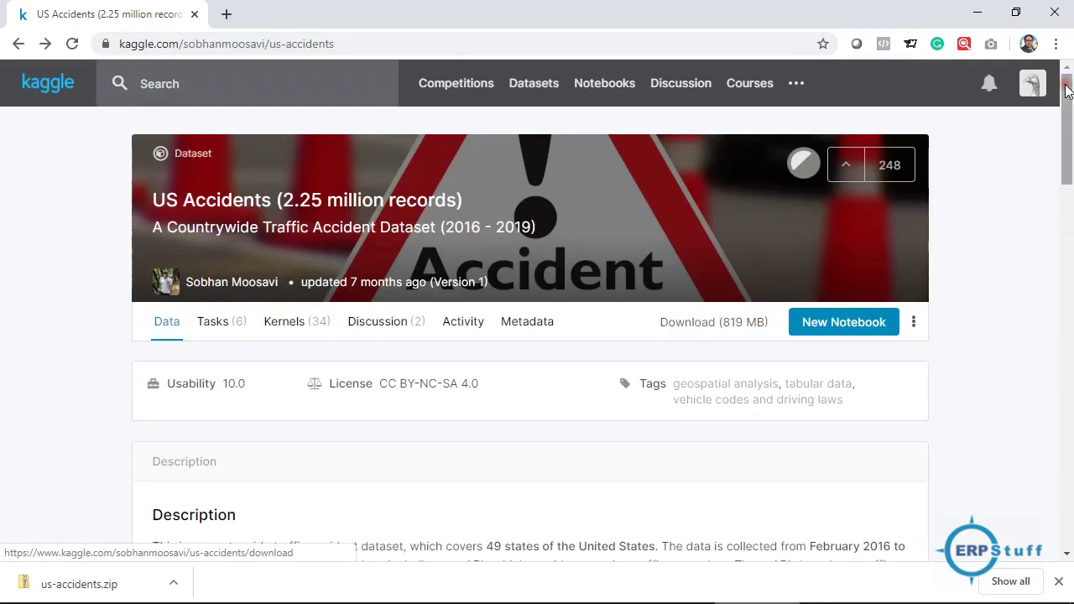
# Leave the browser and check the import progress in Power Pivot and the state of the USA Accidents Analysis workbook
pyautogui.click(964, 22)
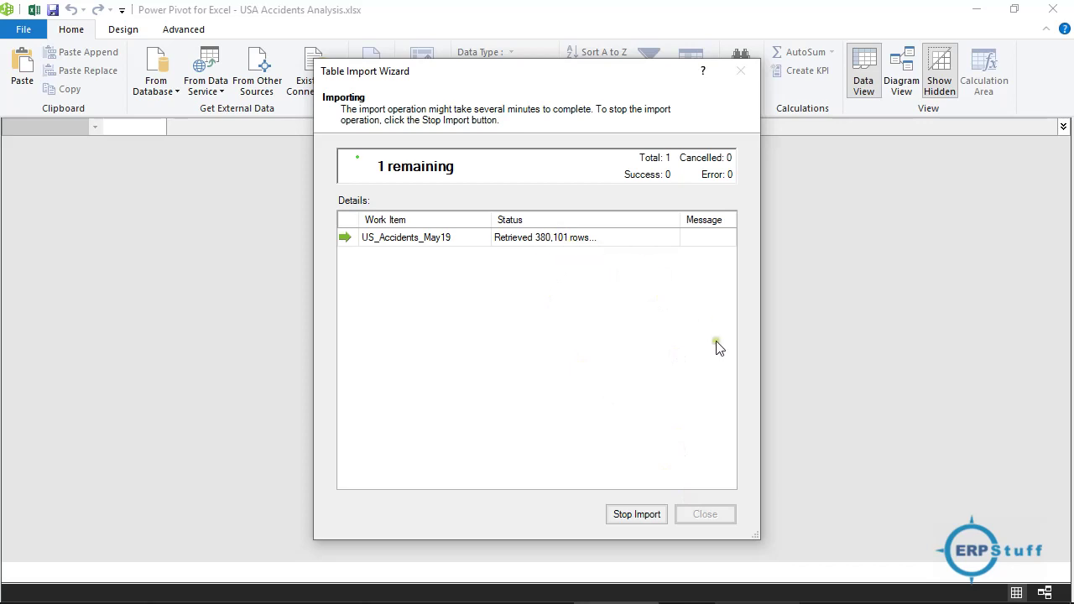
pyautogui.moveTo(1006, 599)
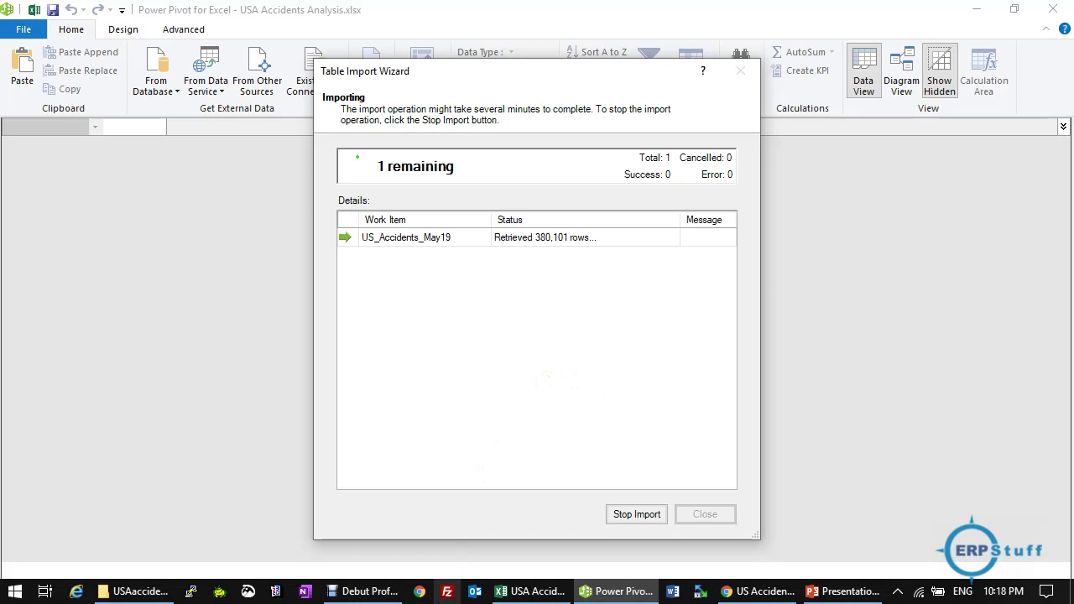
pyautogui.click(541, 594)
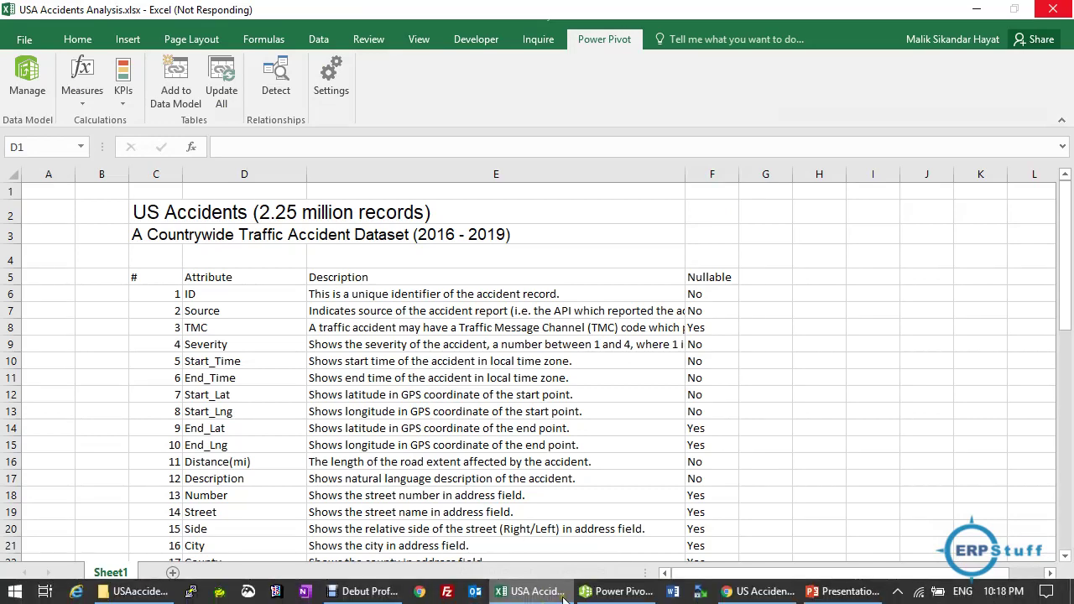
pyautogui.click(619, 592)
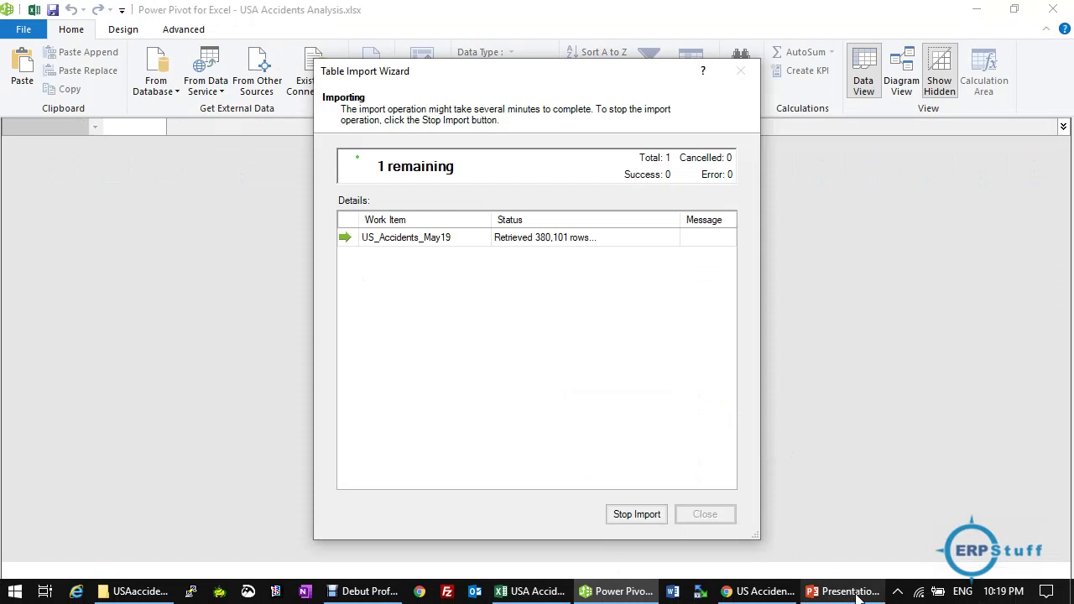
# Switch back to the Kaggle page in Chrome and review the dataset description and the US_Accidents_May19.csv column summary
pyautogui.click(758, 592)
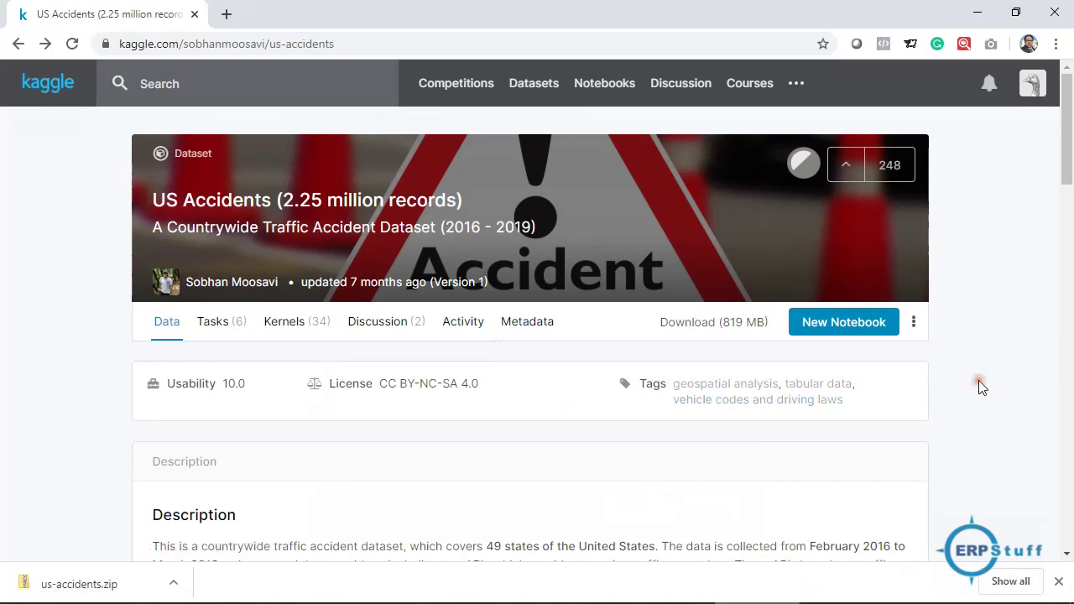
pyautogui.scroll(-5, 979, 381)
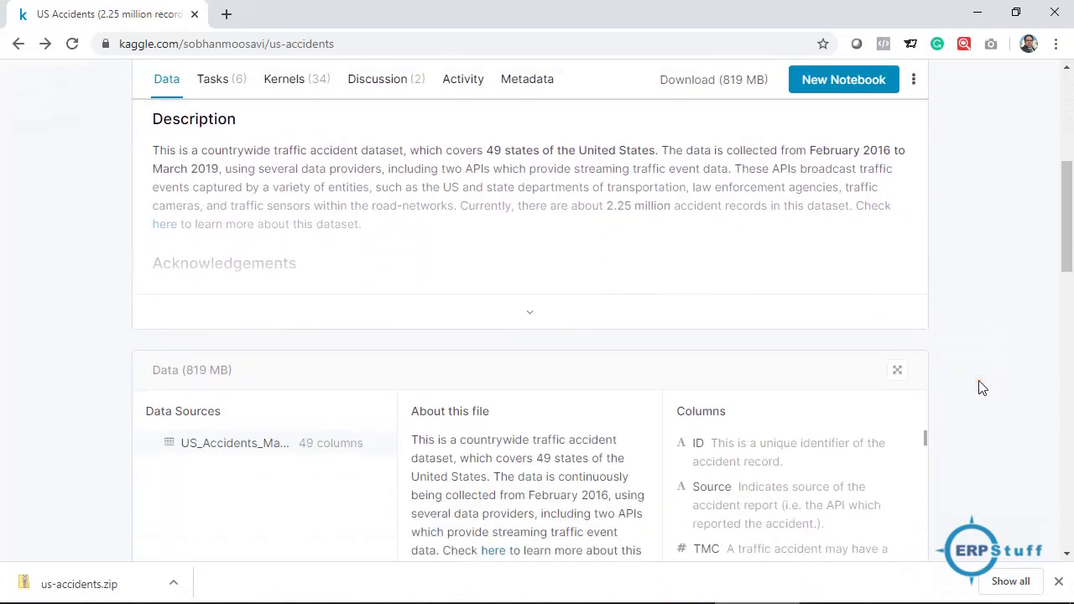
pyautogui.scroll(-3, 979, 386)
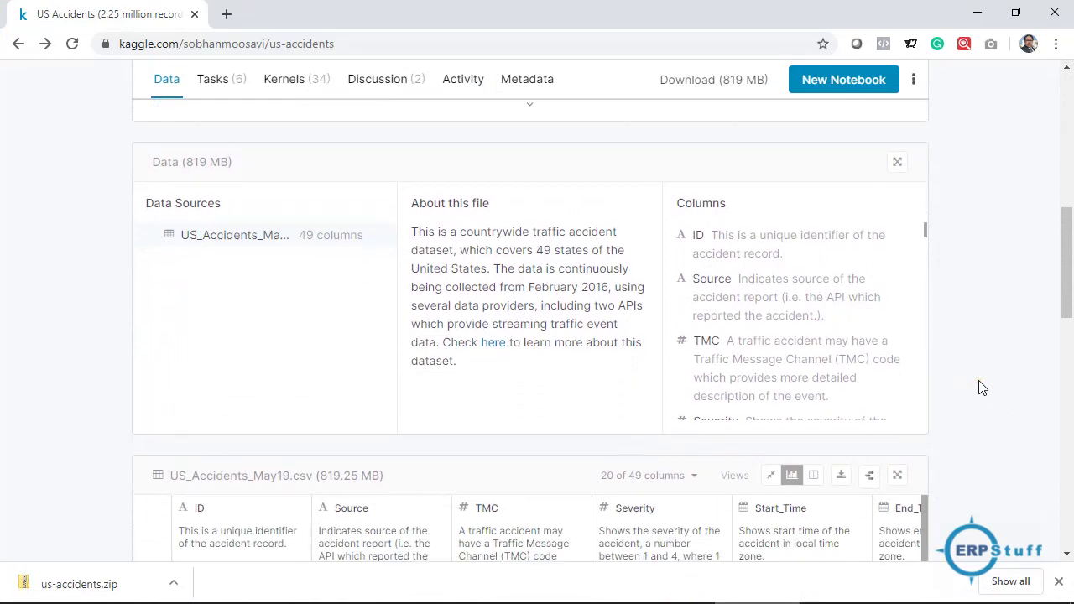
pyautogui.scroll(-2, 982, 387)
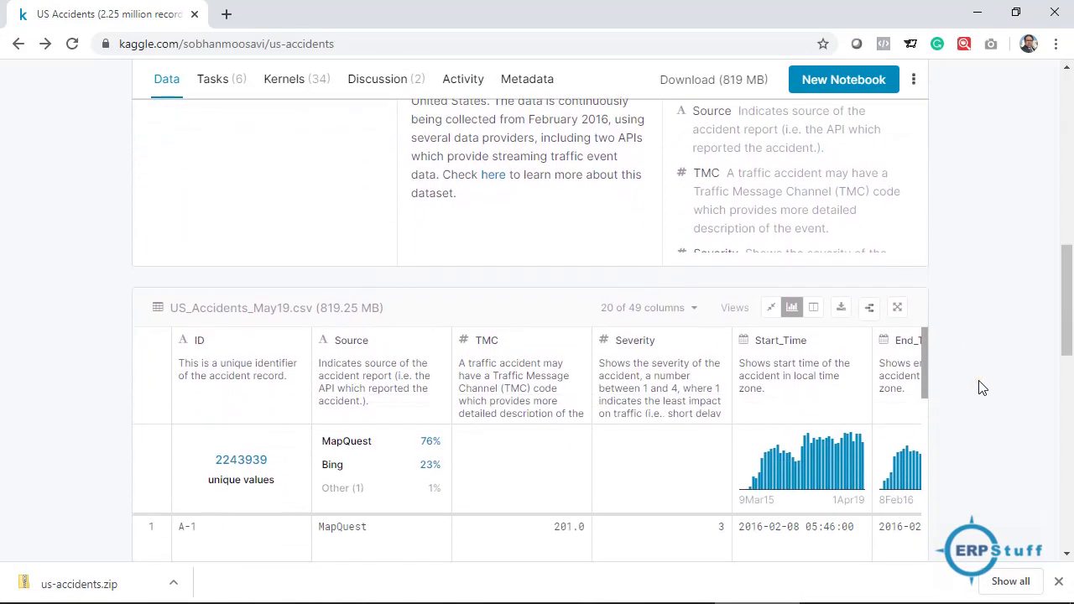
# Return from the Kaggle page to Power Pivot and close the finished Table Import Wizard
pyautogui.scroll(10, 981, 388)
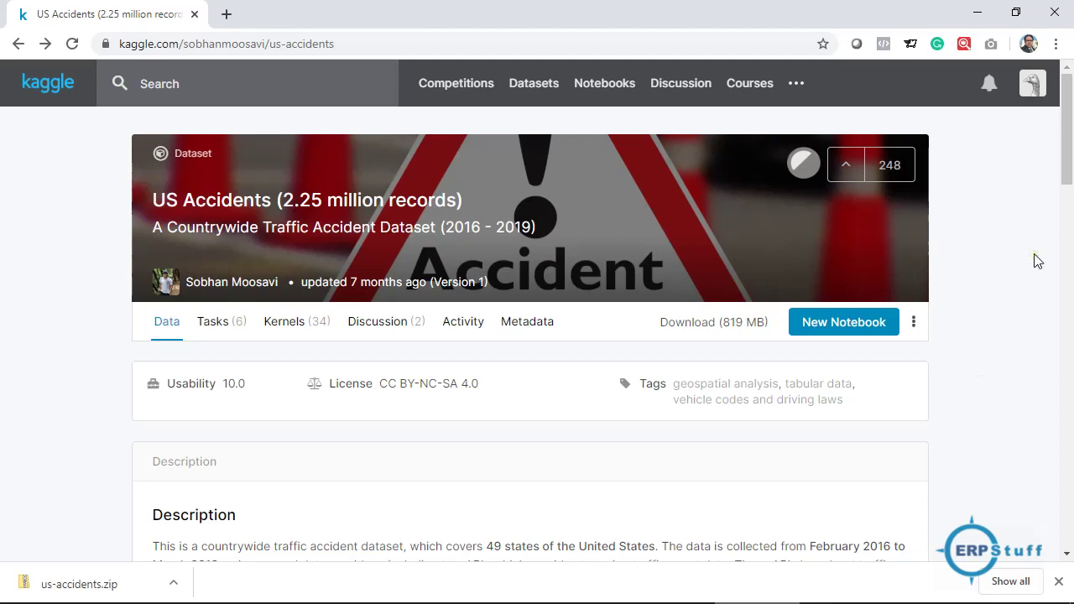
pyautogui.click(980, 15)
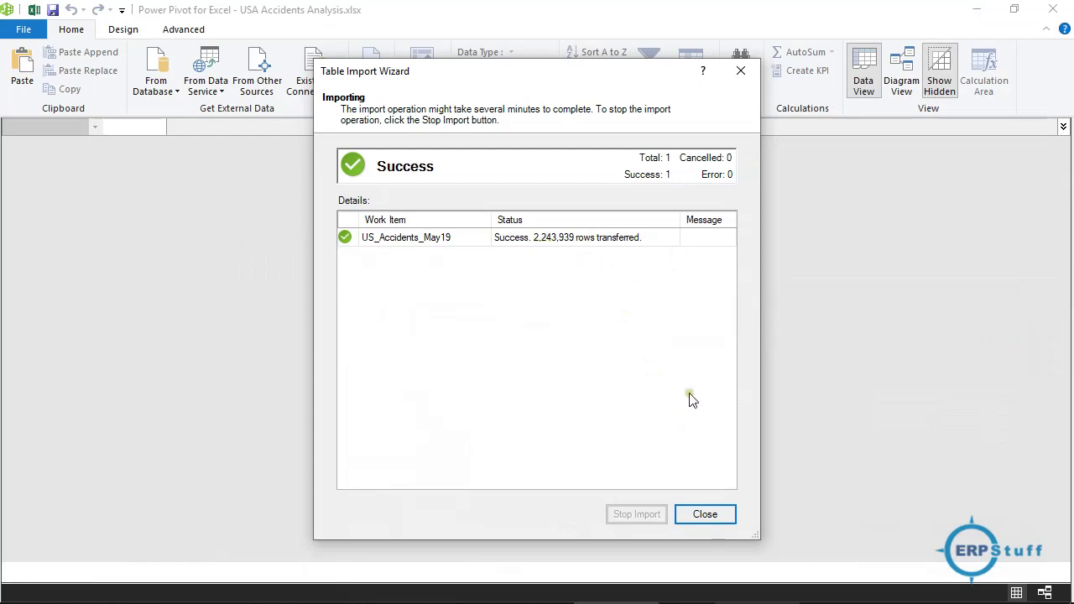
pyautogui.click(705, 515)
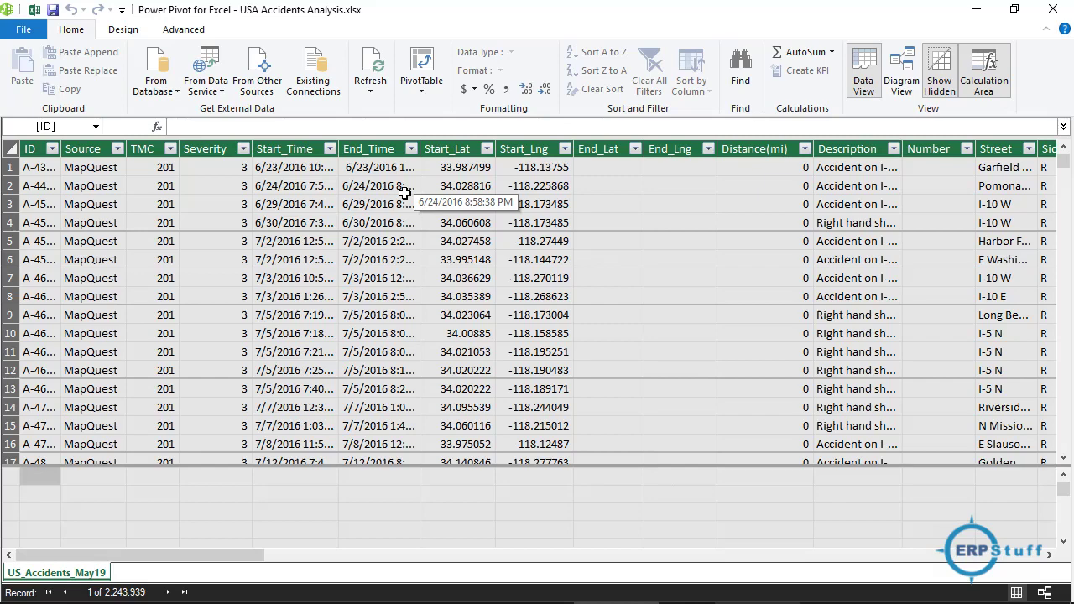
# Create a PivotTable from the data model on a new worksheet and add ID from US_Accidents_May19 as a counted value
pyautogui.click(430, 62)
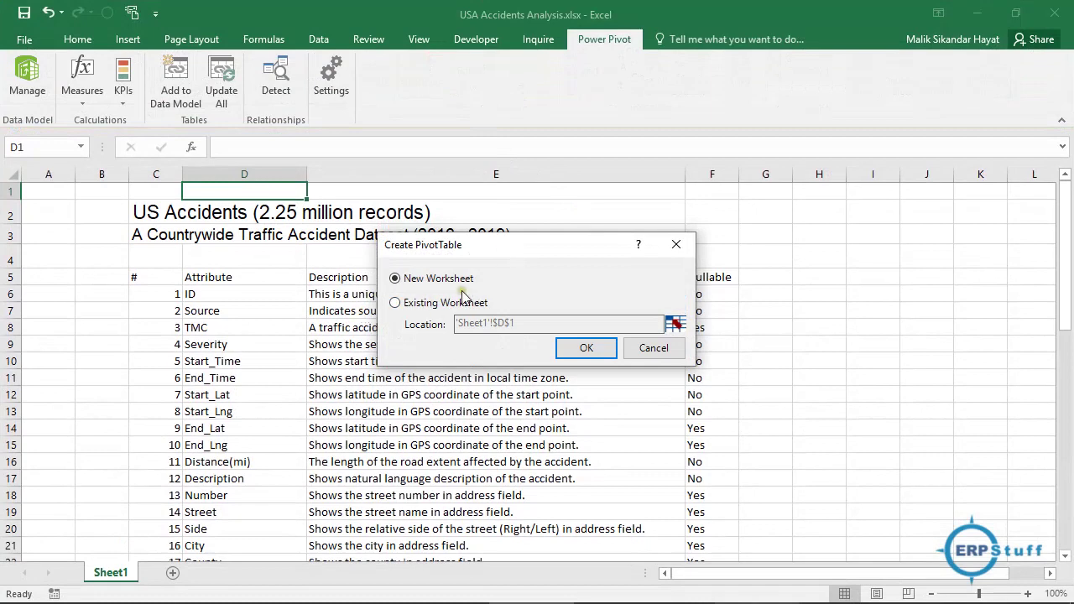
pyautogui.click(592, 352)
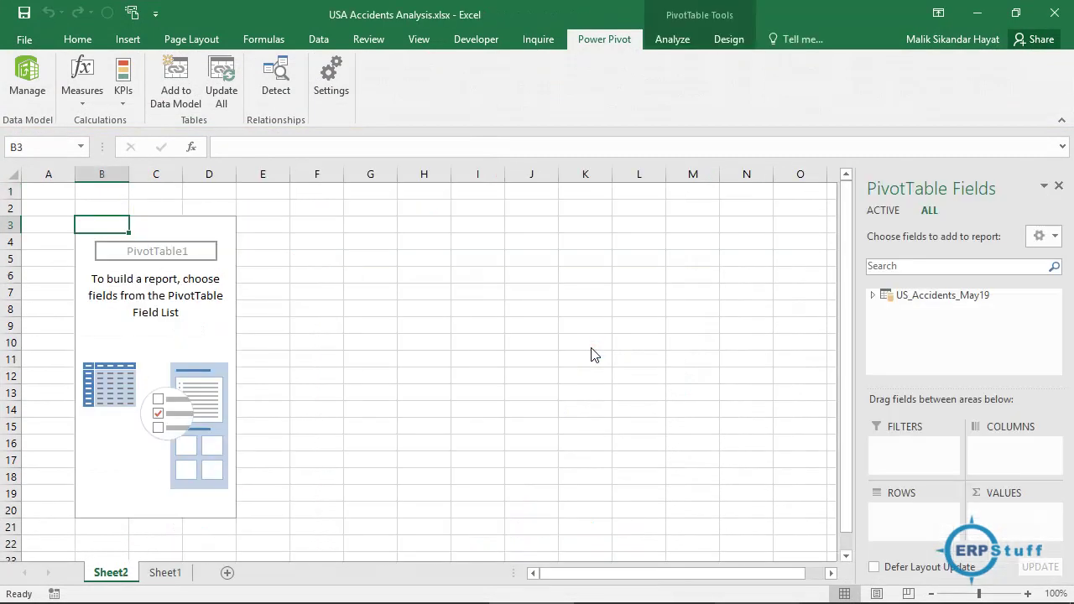
pyautogui.click(873, 297)
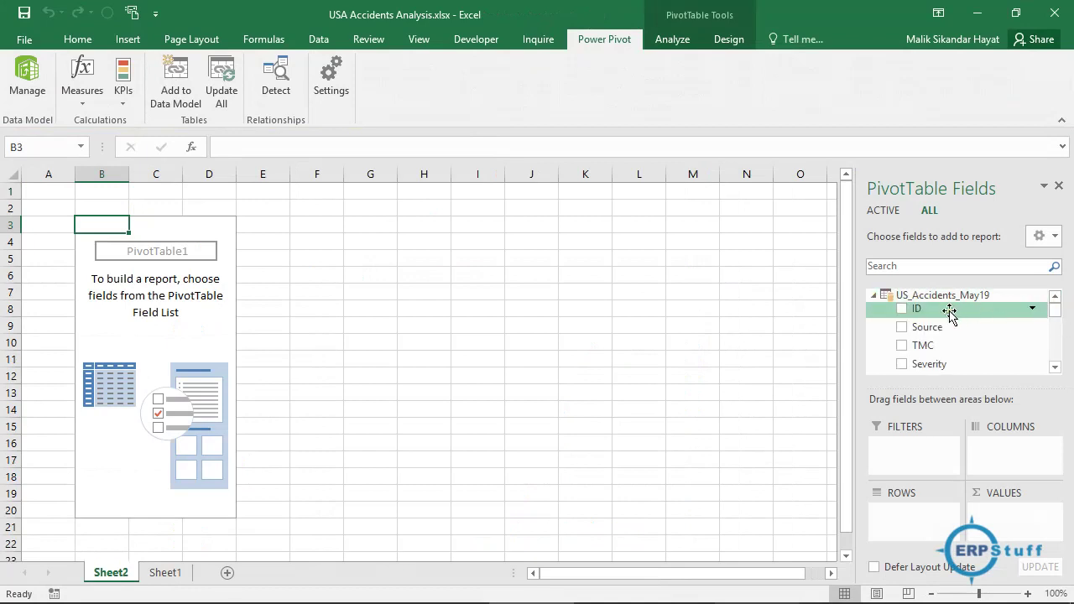
pyautogui.moveTo(938, 310); pyautogui.dragTo(1010, 513)
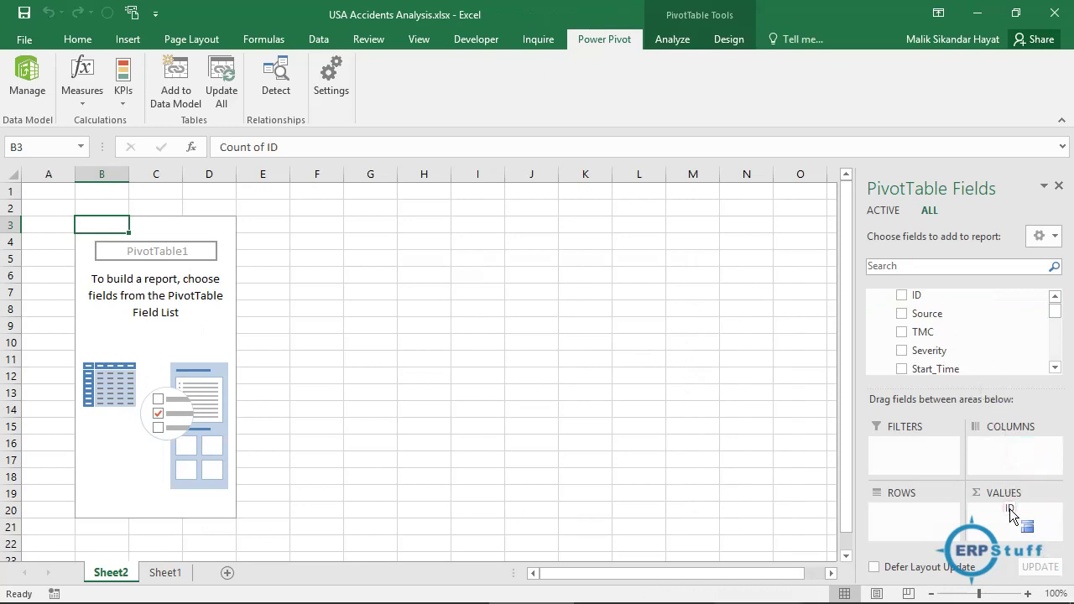
# Add the State field to the PivotTable's rows to break the ID count down by state
pyautogui.click(1054, 367)
pyautogui.click(1055, 368)
pyautogui.click(1054, 368)
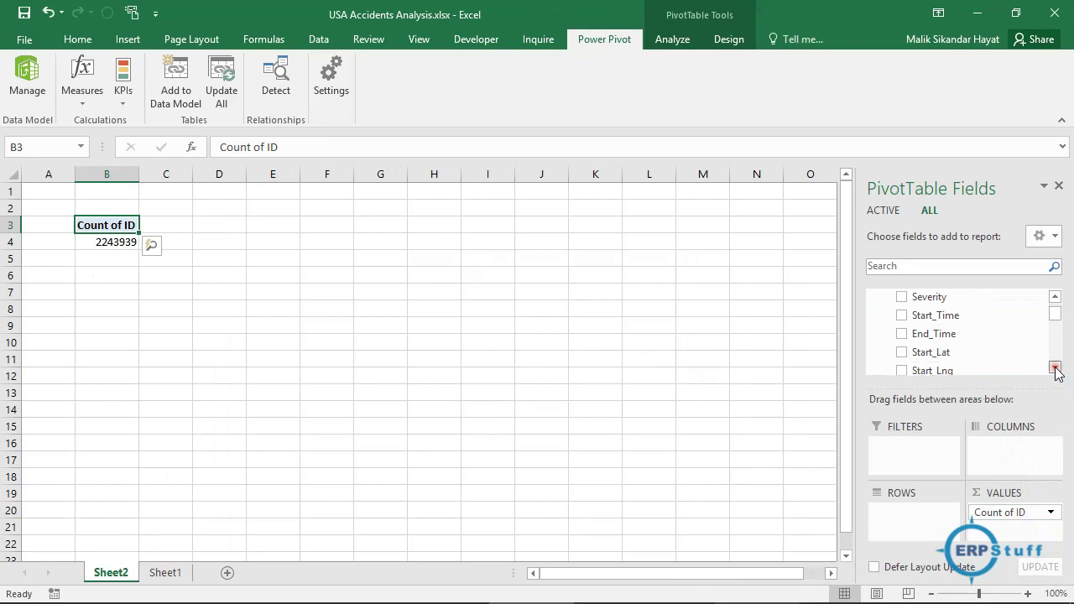
pyautogui.click(1055, 368)
pyautogui.click(1054, 368)
pyautogui.click(1054, 367)
pyautogui.click(1055, 367)
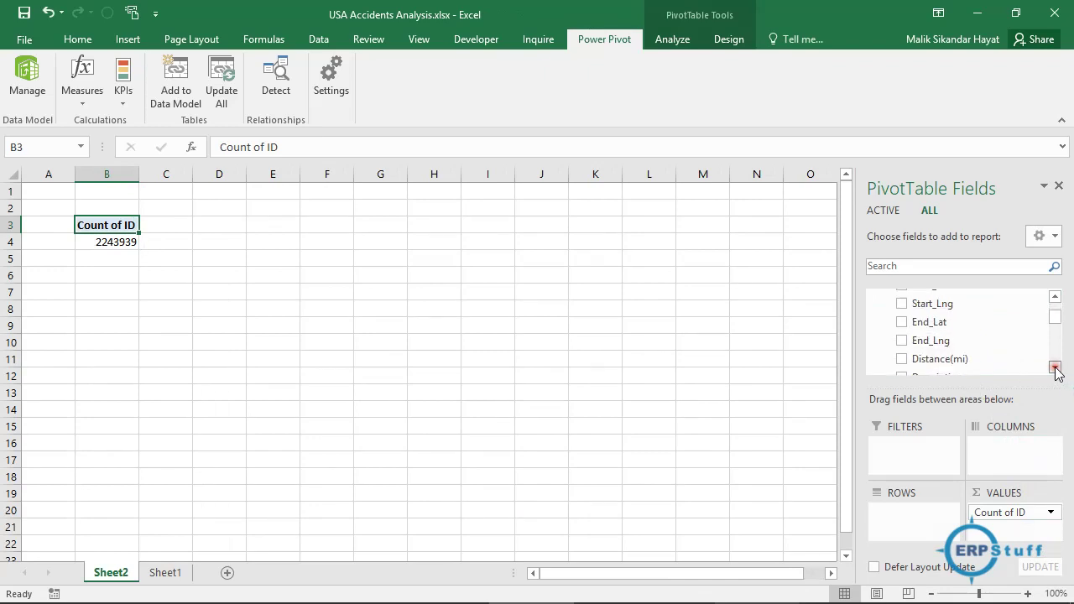
pyautogui.click(1054, 368)
pyautogui.click(1055, 367)
pyautogui.click(1054, 367)
pyautogui.click(1055, 367)
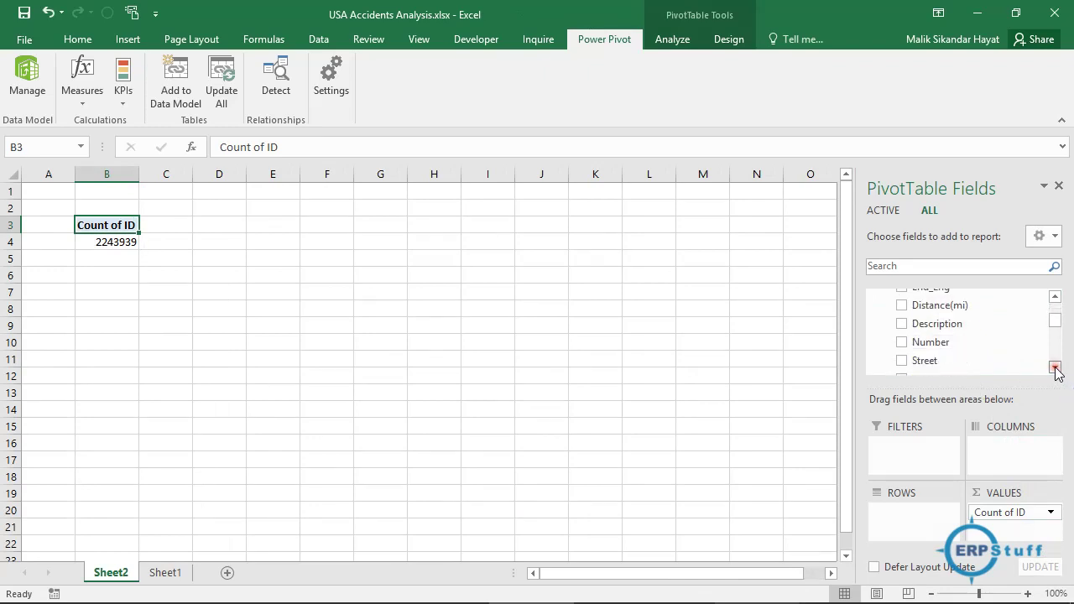
pyautogui.click(1054, 368)
pyautogui.click(1054, 367)
pyautogui.click(1054, 368)
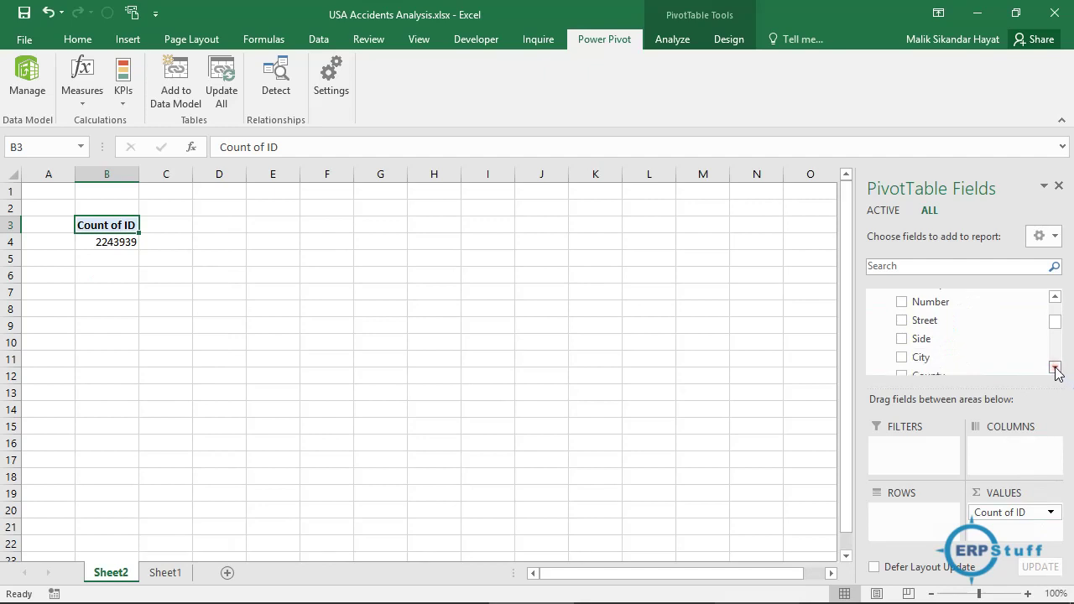
pyautogui.click(1054, 368)
pyautogui.click(1055, 368)
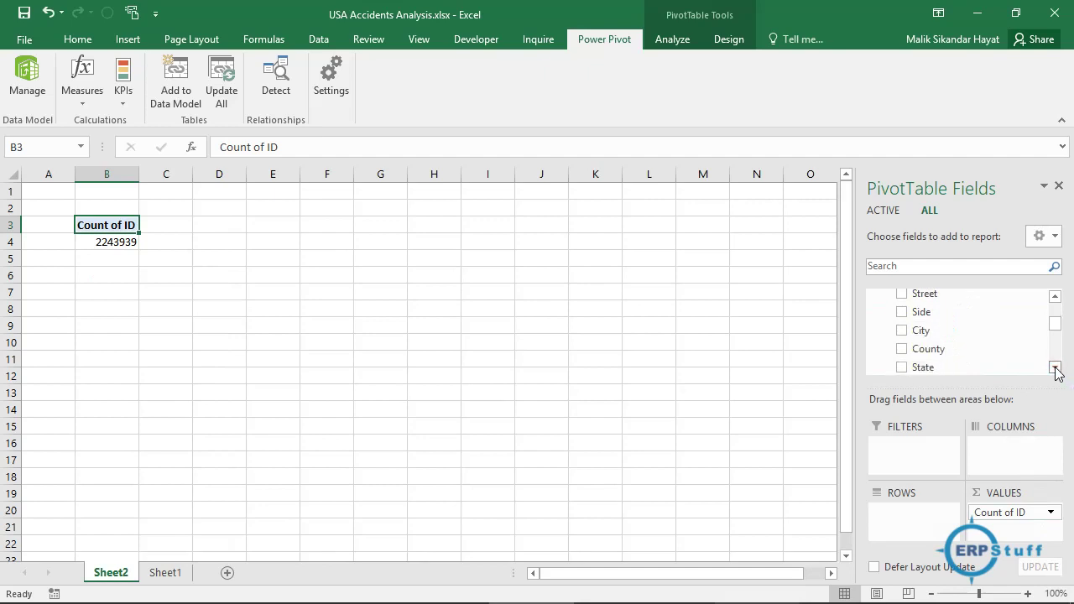
pyautogui.click(1055, 367)
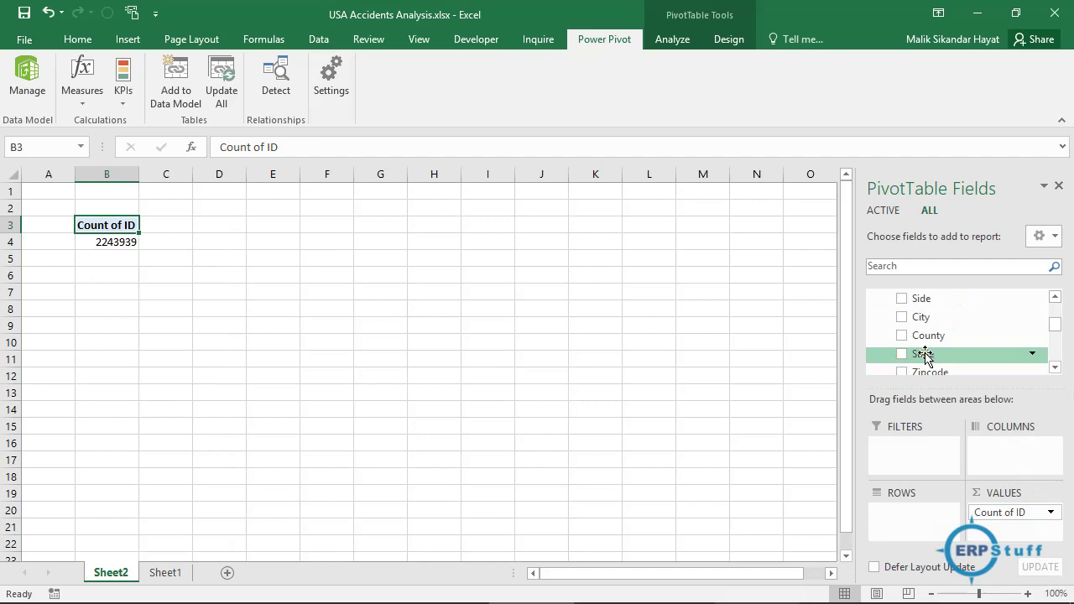
pyautogui.moveTo(925, 356); pyautogui.dragTo(917, 525)
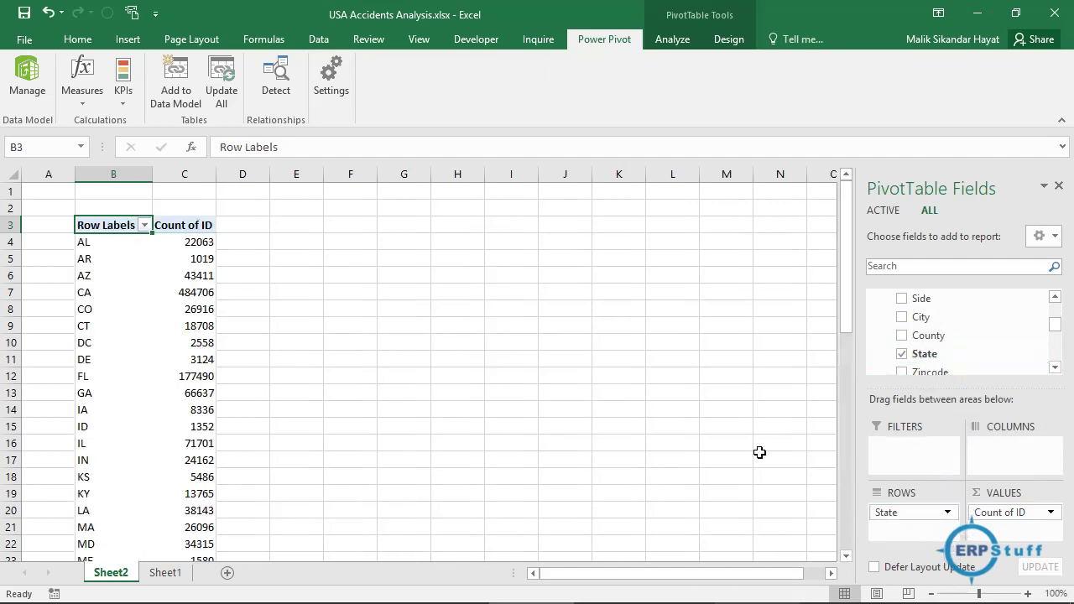
# Look through the ID counts per state down to the grand total, and return to the first state's count
pyautogui.click(179, 243)
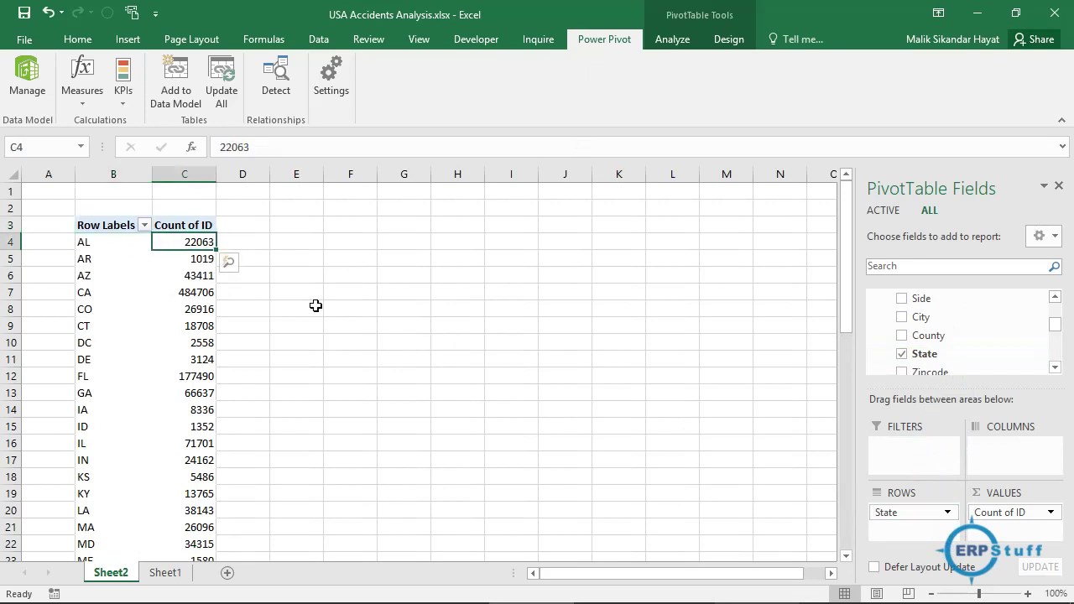
pyautogui.press('pagedown')
pyautogui.press('pagedown')
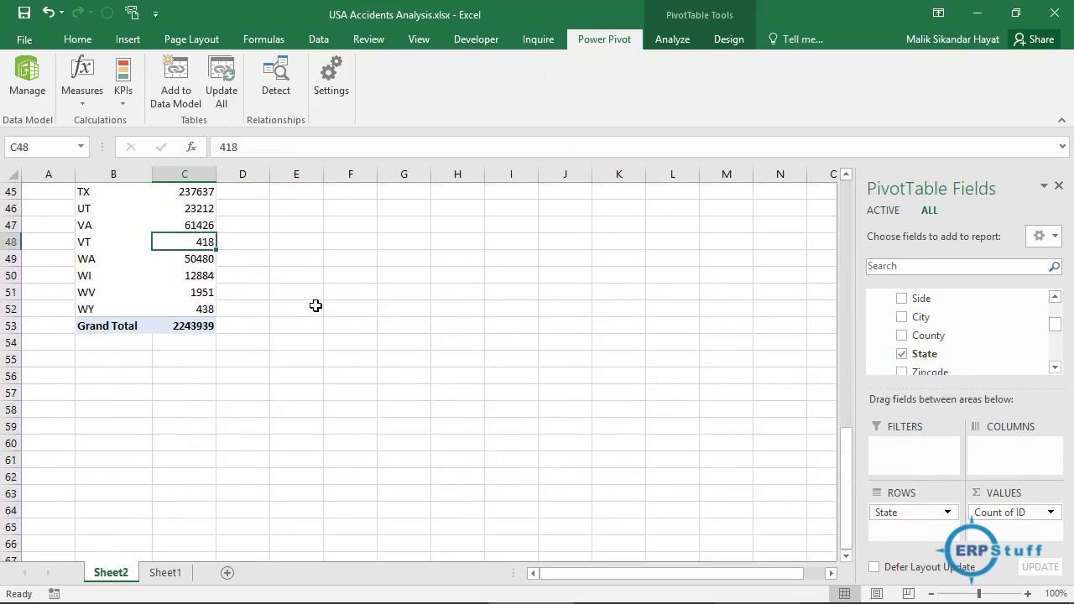
pyautogui.press('Down')
pyautogui.press('Down')
pyautogui.press('Down')
pyautogui.press('Down')
pyautogui.press('Down')
pyautogui.press('Down')
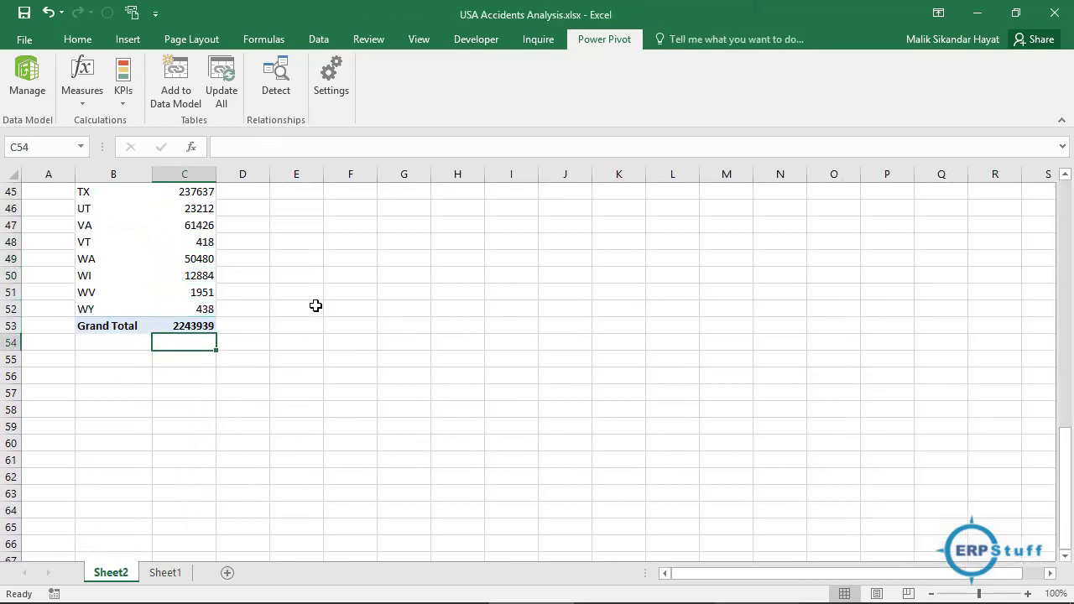
pyautogui.press('pageup')
pyautogui.press('pageup')
pyautogui.press('Up')
pyautogui.press('Up')
pyautogui.press('Up')
pyautogui.press('Up')
pyautogui.press('Up')
pyautogui.press('Up')
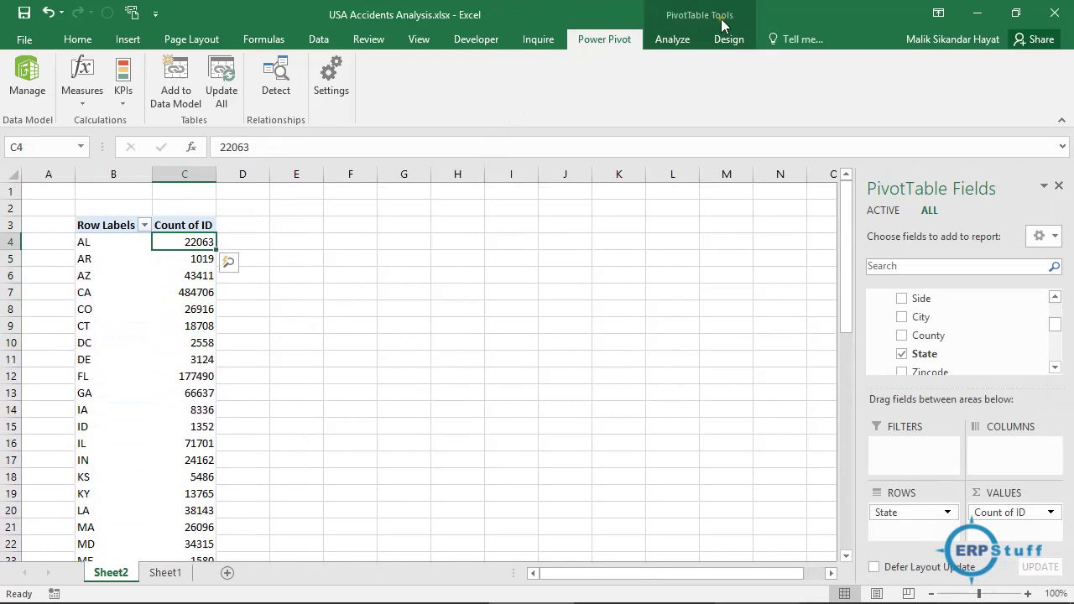
# Insert a Line PivotChart based on the state counts PivotTable
pyautogui.click(684, 40)
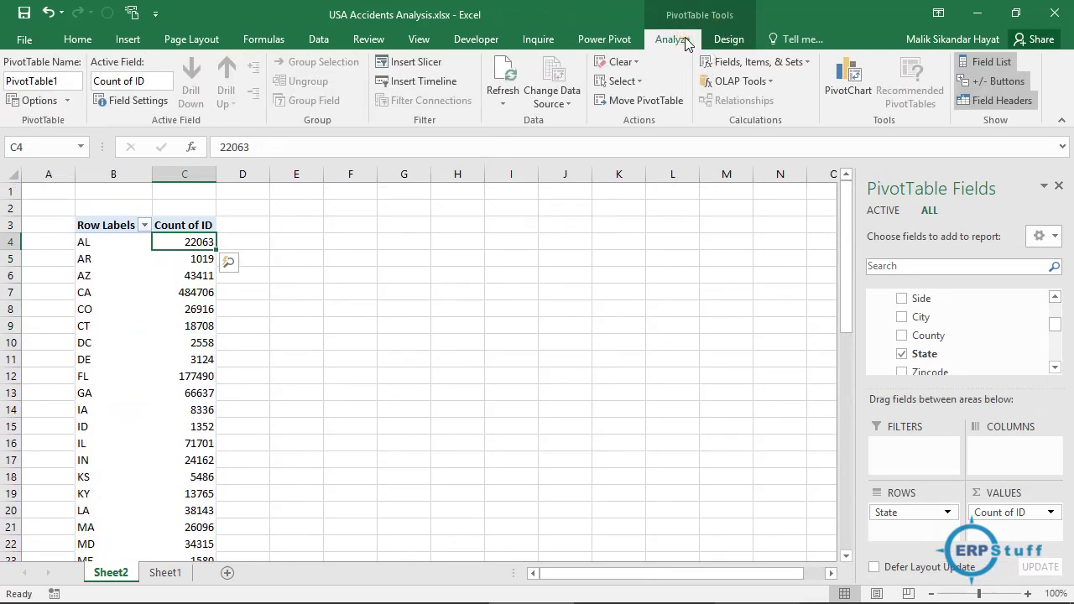
pyautogui.click(863, 87)
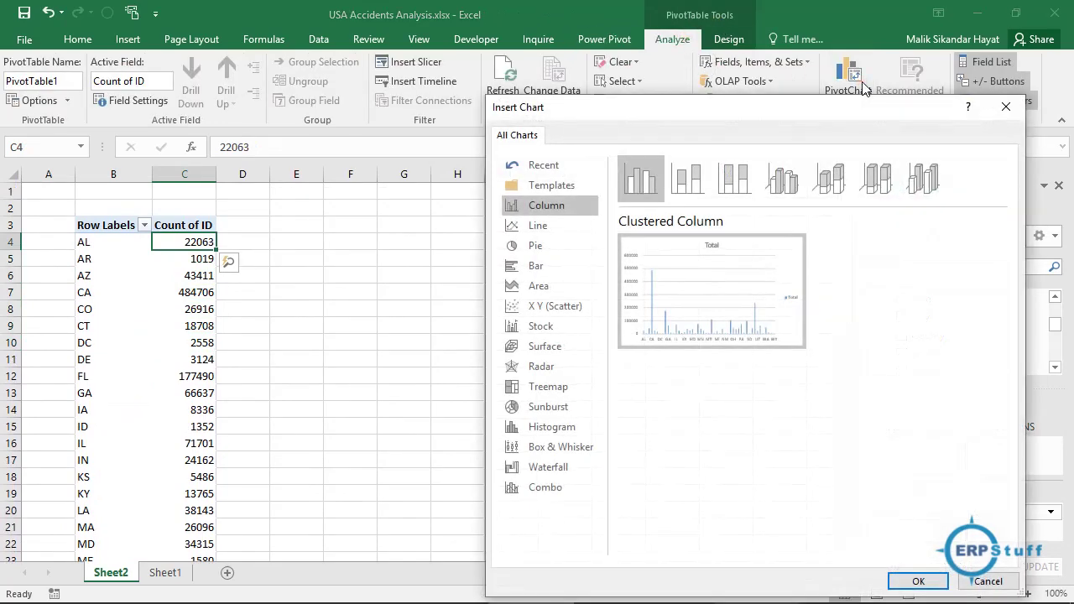
pyautogui.moveTo(702, 266)
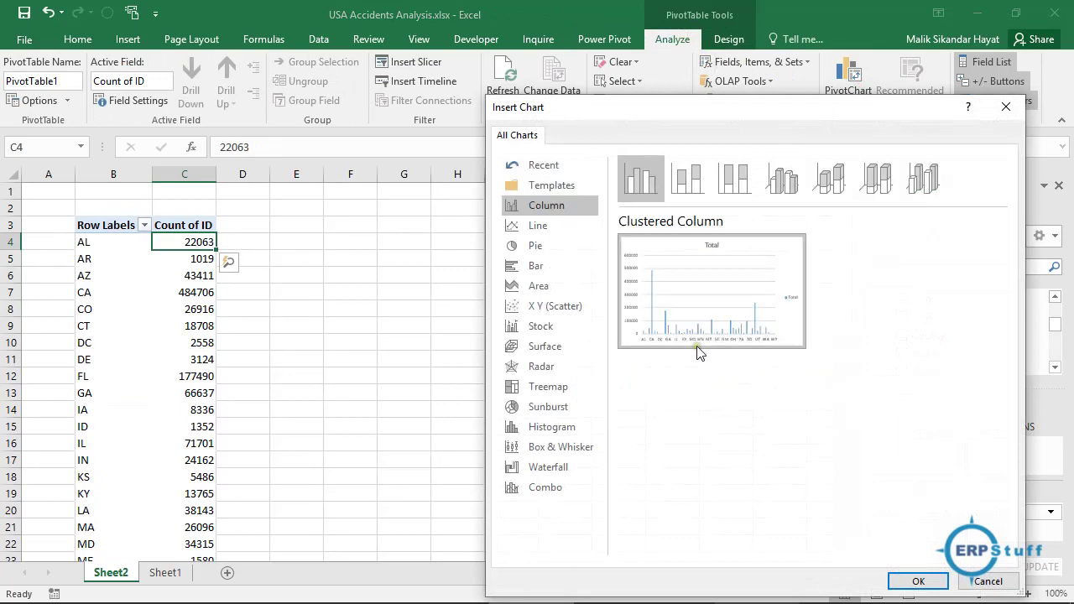
pyautogui.click(543, 268)
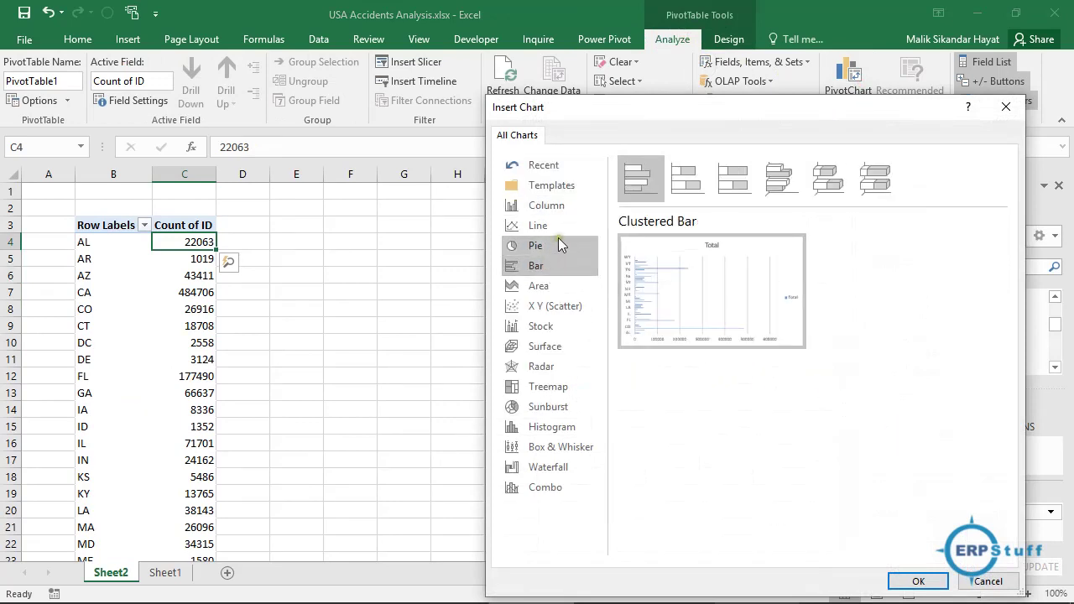
pyautogui.click(538, 229)
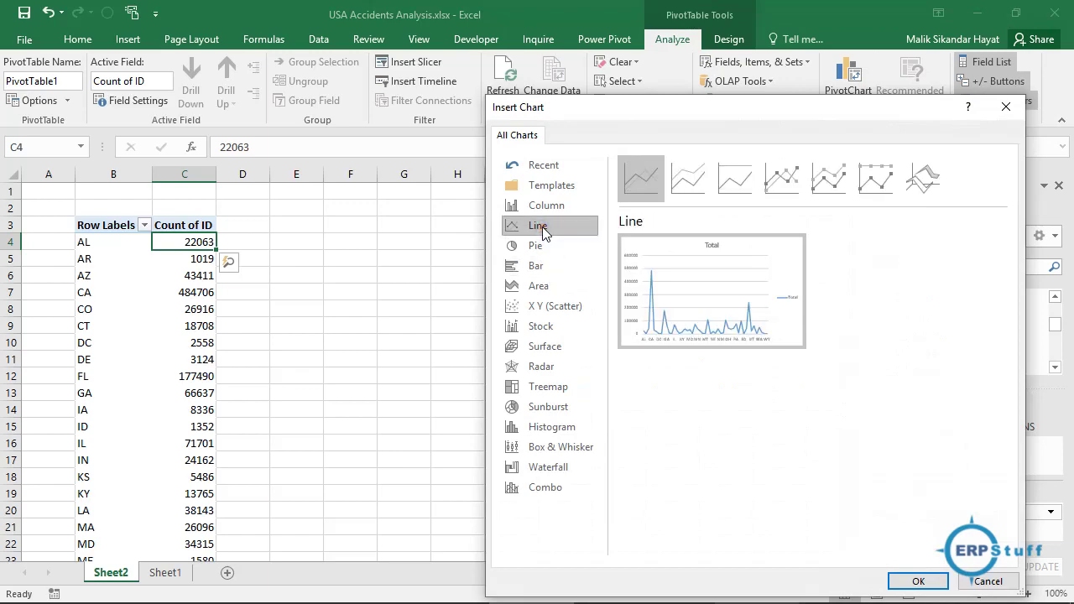
pyautogui.click(917, 581)
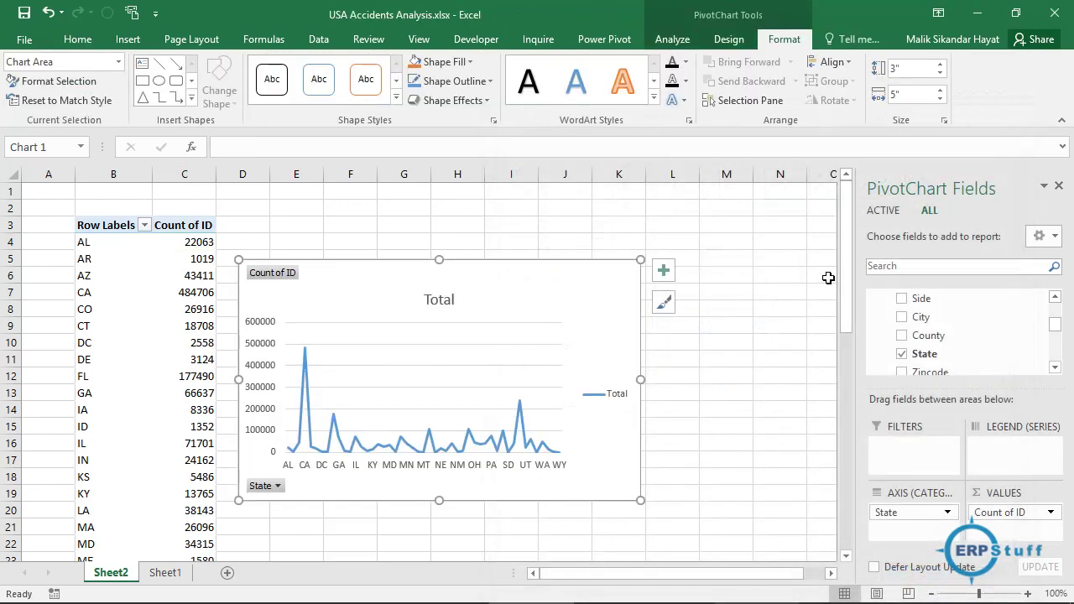
# Move the chart to start around cell E2 beside the PivotTable and hide all its field buttons
pyautogui.click(543, 273)
pyautogui.moveTo(543, 272); pyautogui.dragTo(633, 233)
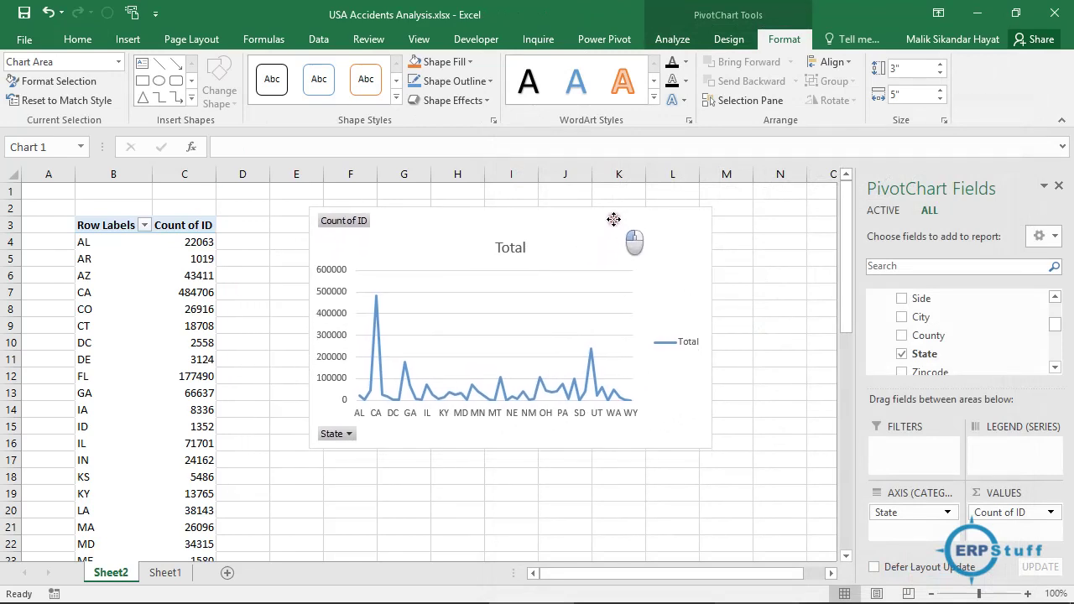
pyautogui.rightClick(359, 223)
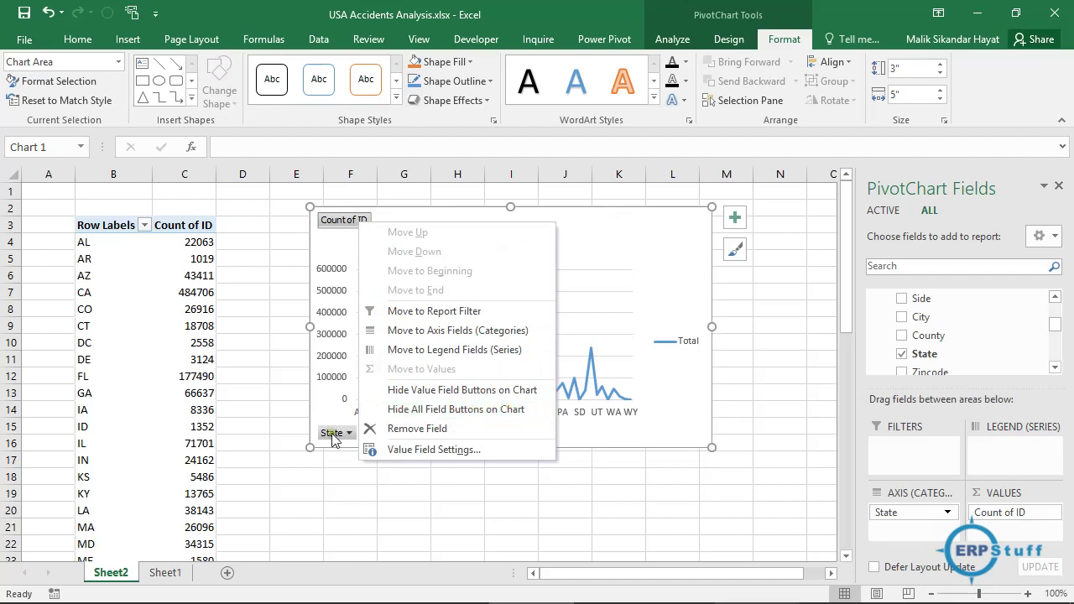
pyautogui.click(457, 409)
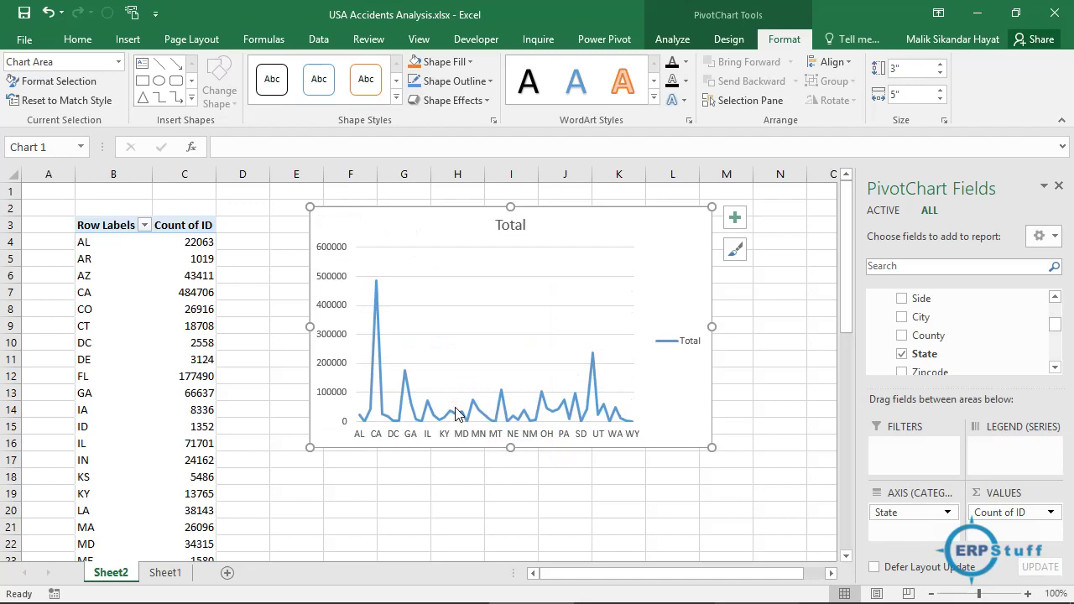
# Delete the Total legend from the line chart
pyautogui.click(685, 344)
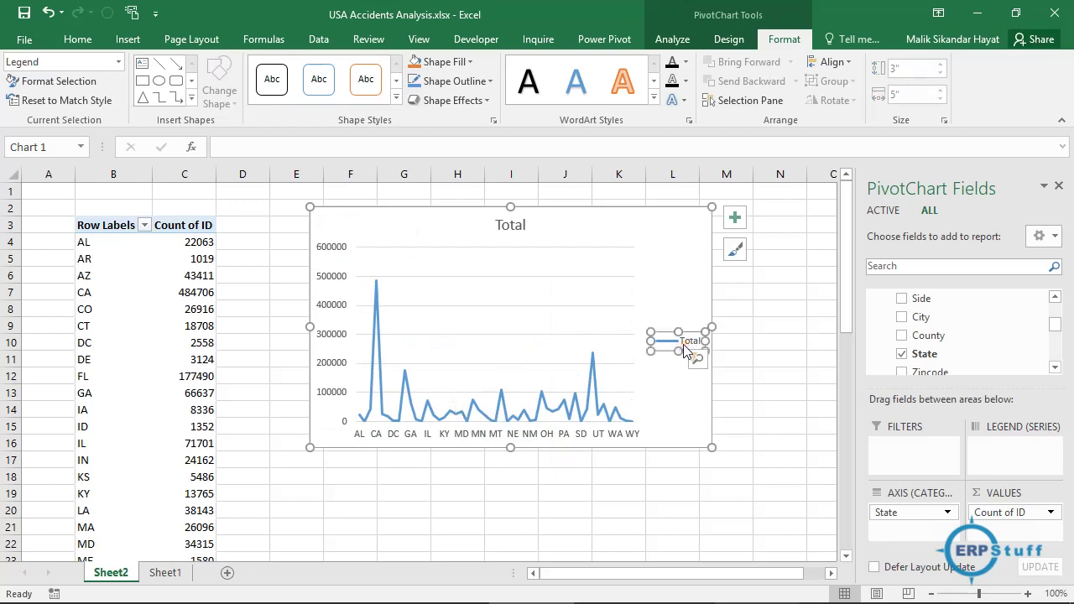
pyautogui.moveTo(571, 425)
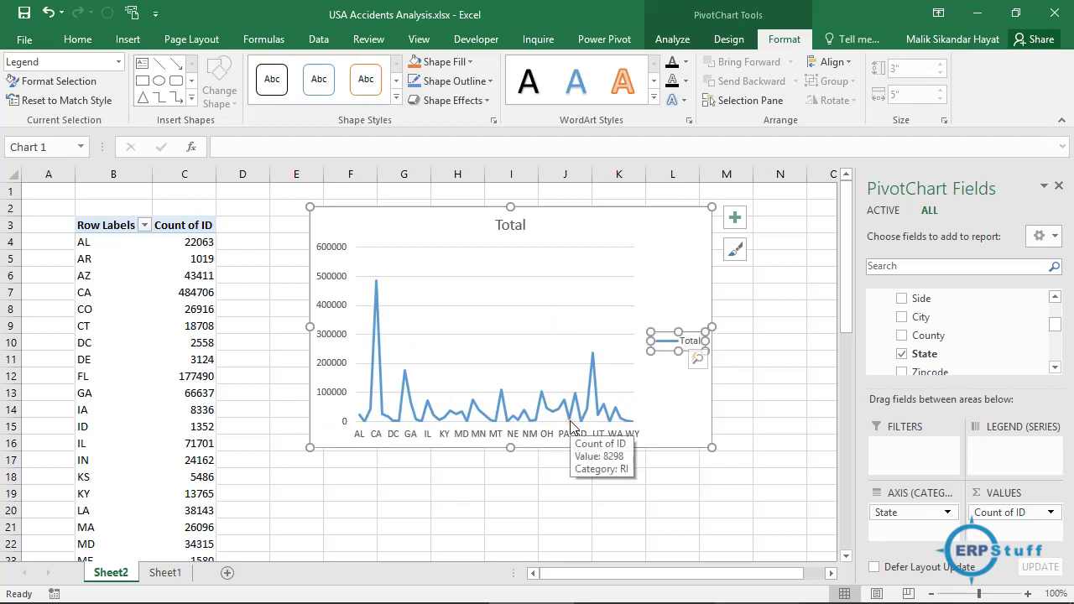
pyautogui.press('Delete')
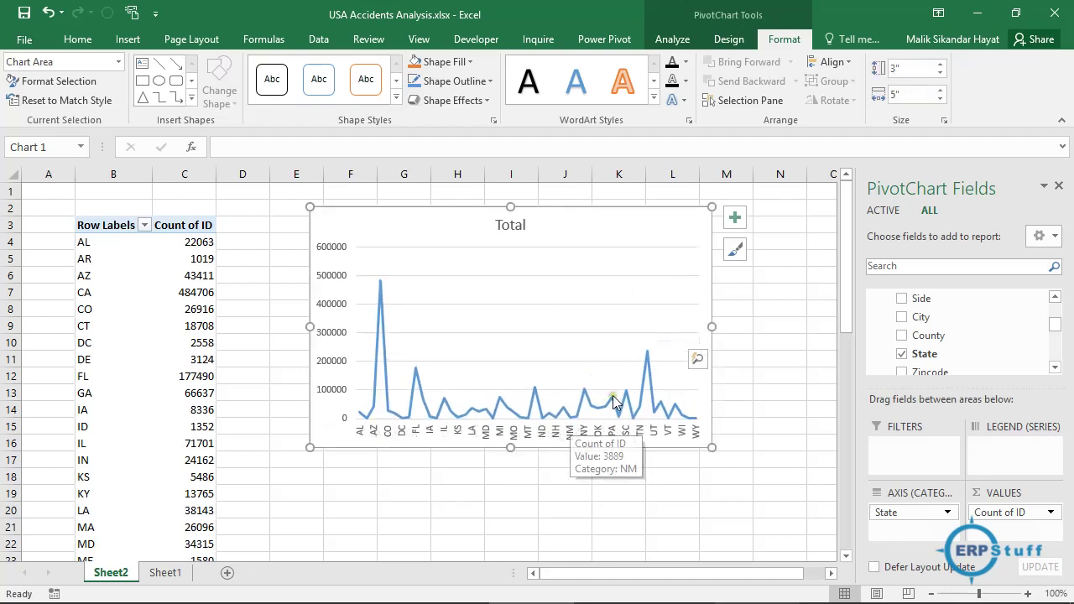
# Replace the line chart's title with "State wise Total Accidents"
pyautogui.click(512, 227)
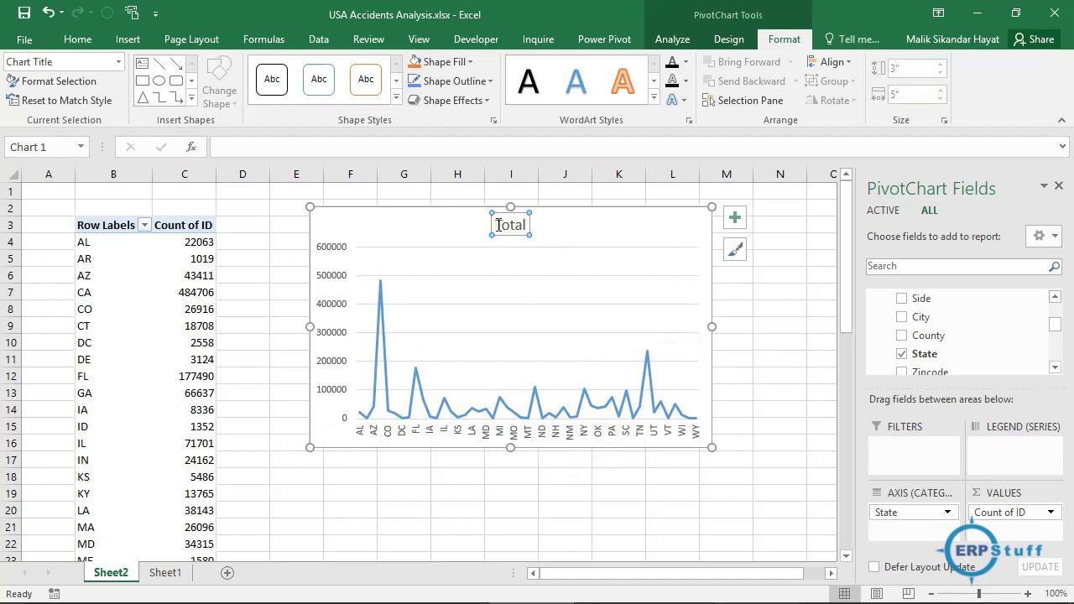
pyautogui.moveTo(498, 225); pyautogui.dragTo(546, 225)
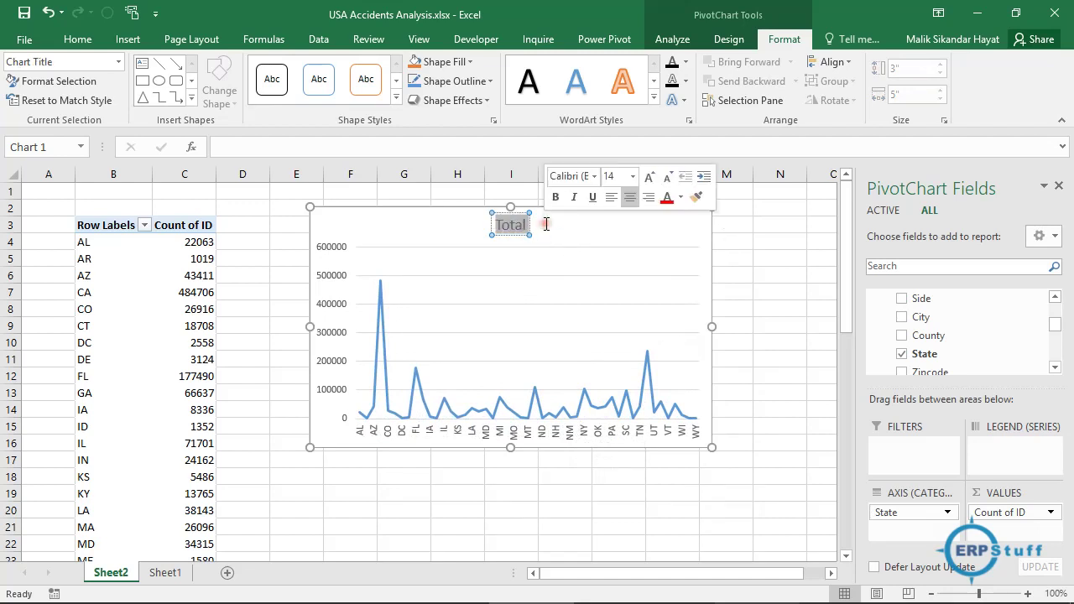
pyautogui.write('S')
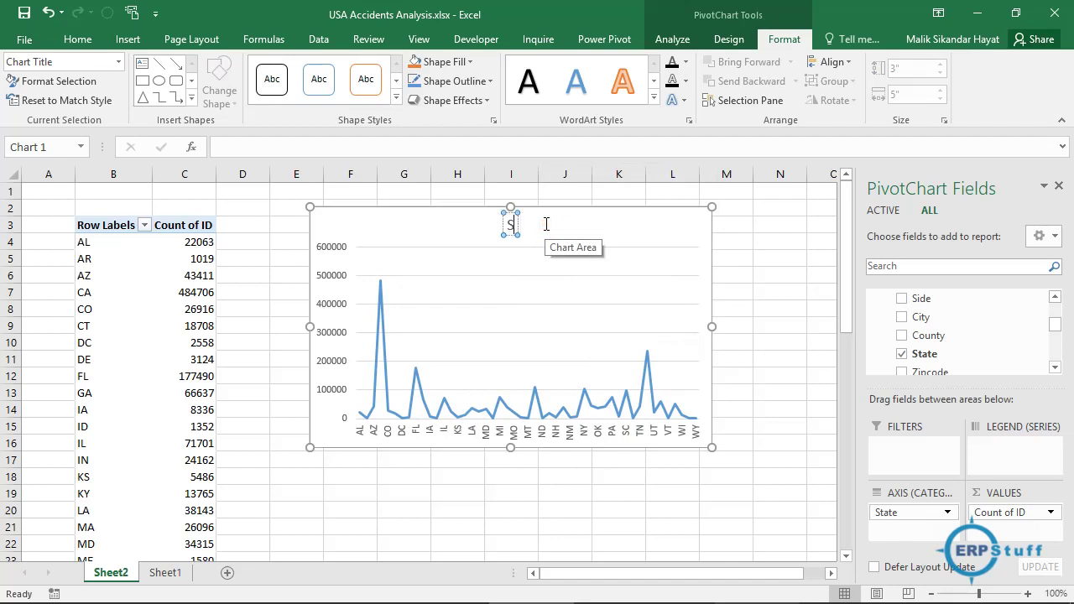
pyautogui.write('tate')
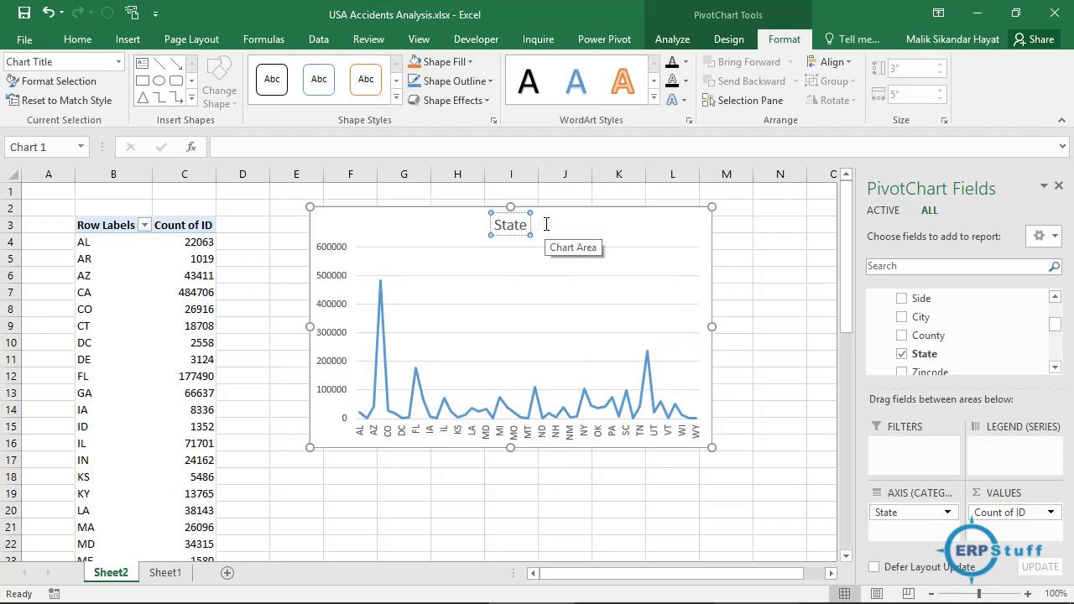
pyautogui.write(' wise')
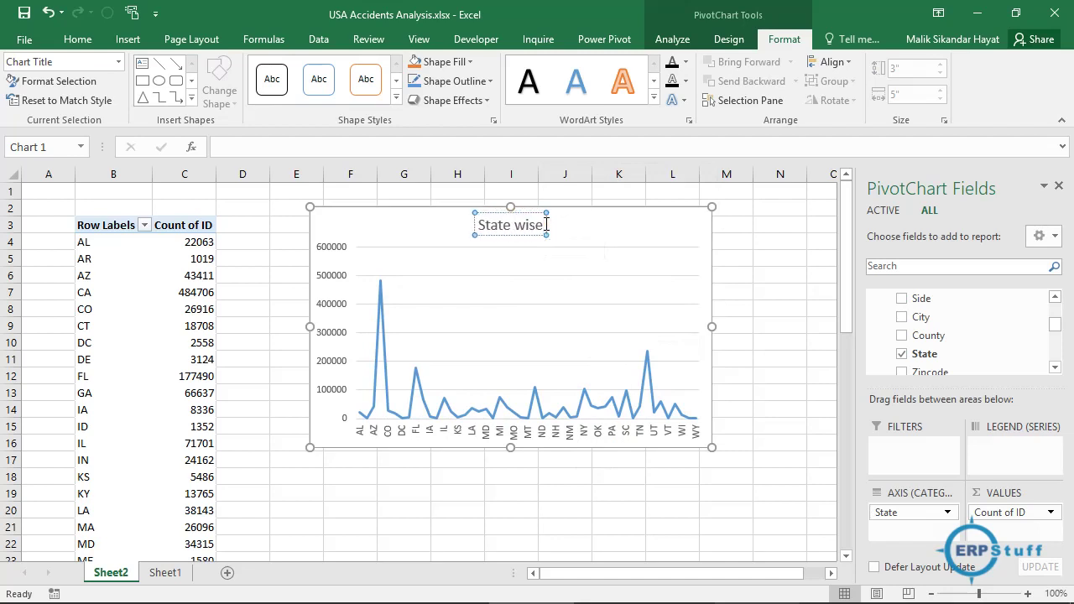
pyautogui.write(' Tota')
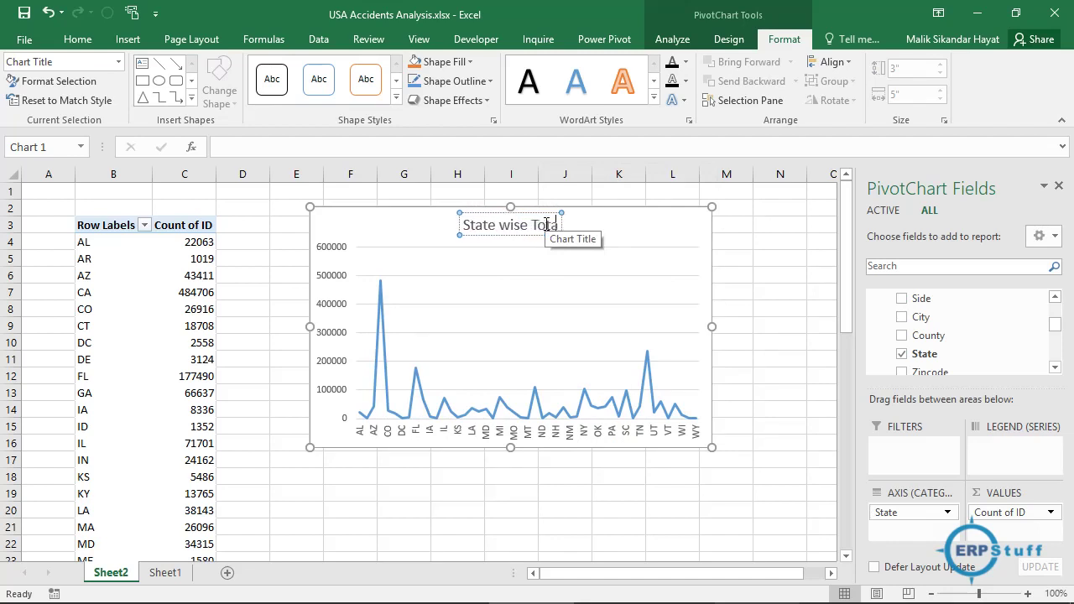
pyautogui.write('l')
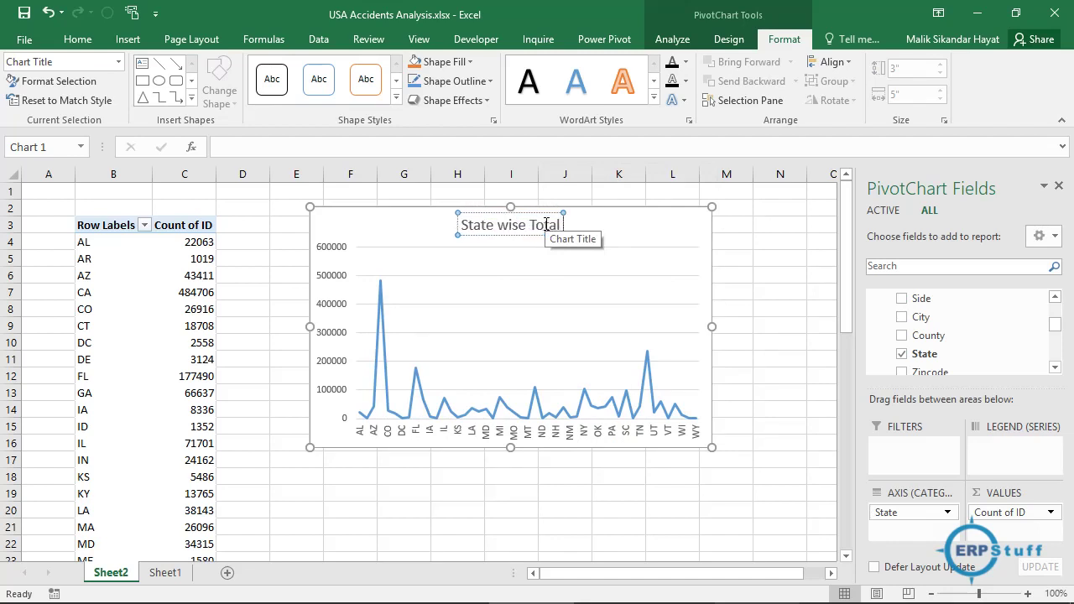
pyautogui.write(' Accid')
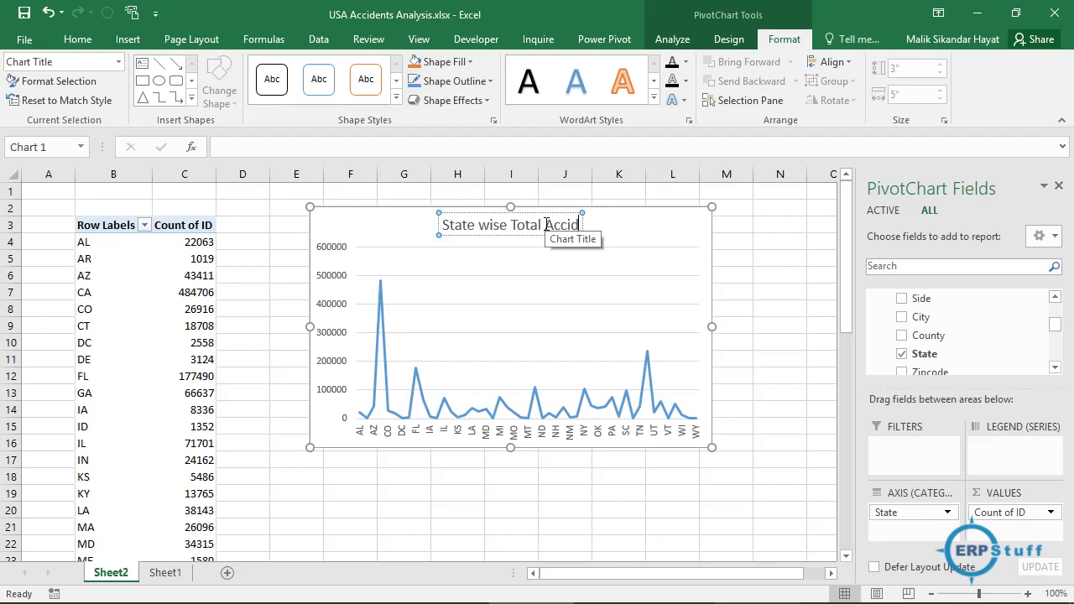
pyautogui.write('ents')
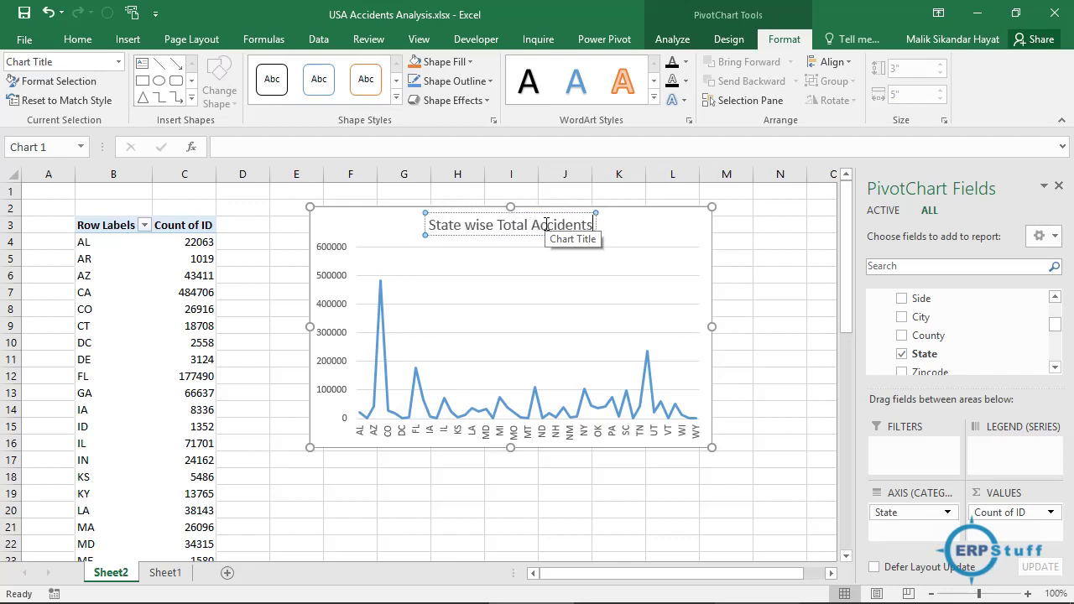
pyautogui.click(733, 263)
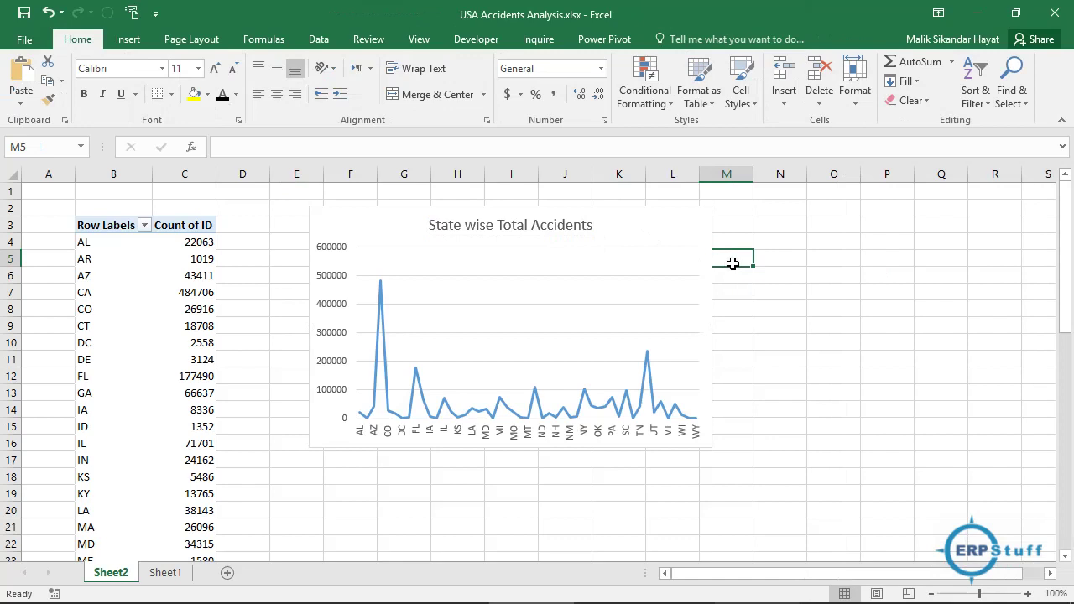
# Open 3D Maps for the workbook's accident data from an empty cell outside the chart
pyautogui.click(615, 330)
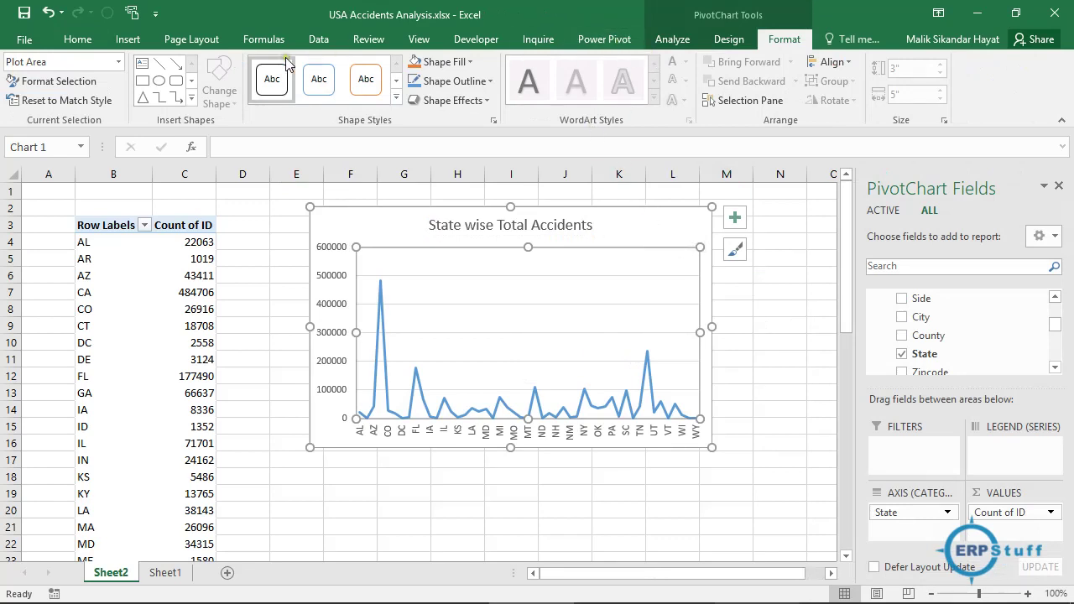
pyautogui.click(126, 41)
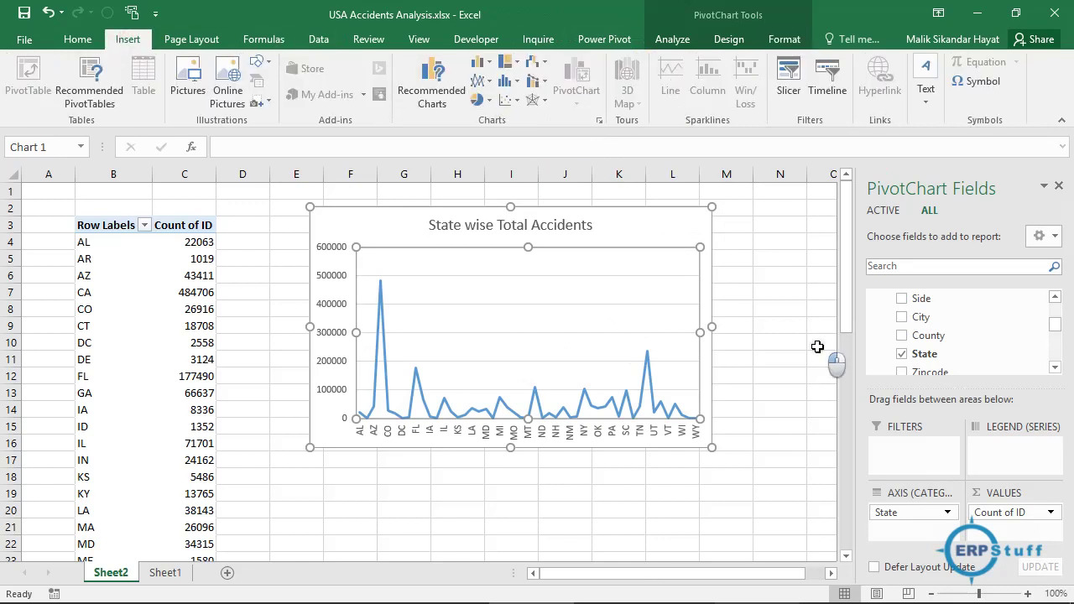
pyautogui.click(820, 344)
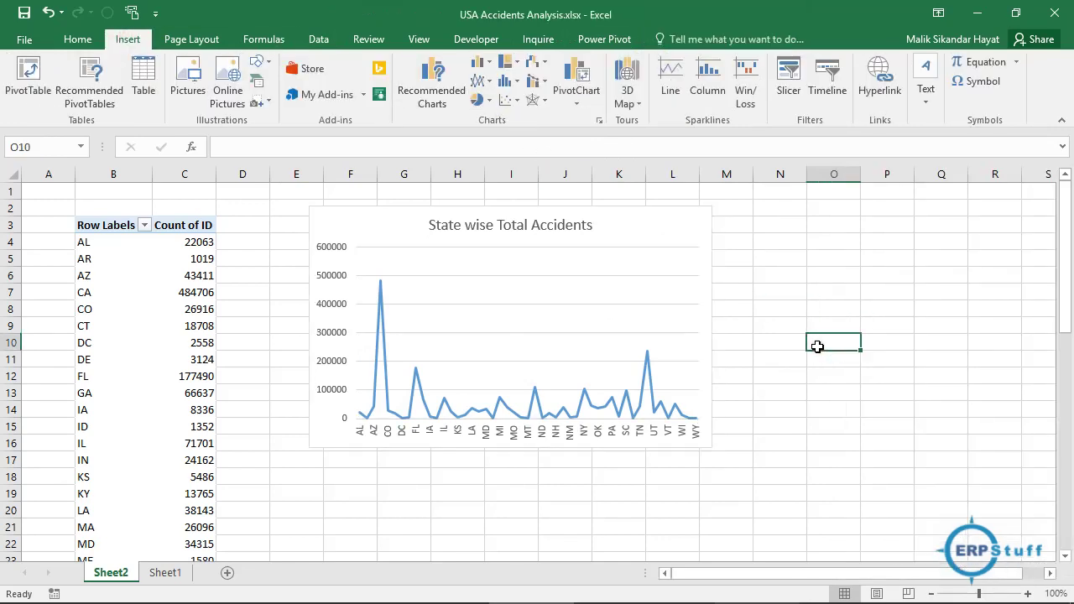
pyautogui.click(635, 105)
pyautogui.click(651, 122)
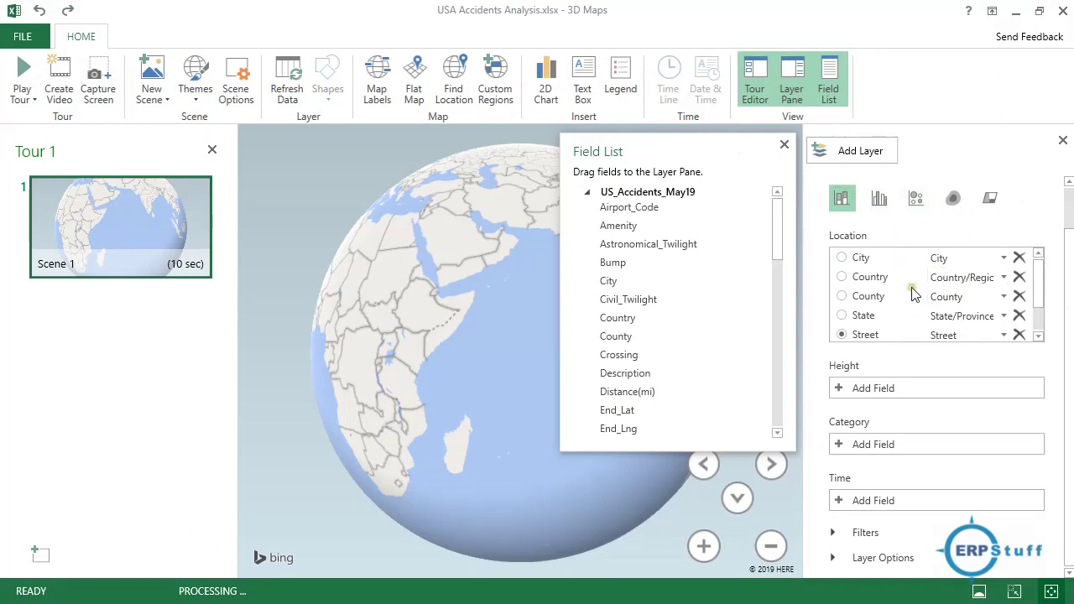
# Look through the map layer's location fields and move the floating field list off the globe onto the Tour 1 pane
pyautogui.click(1040, 336)
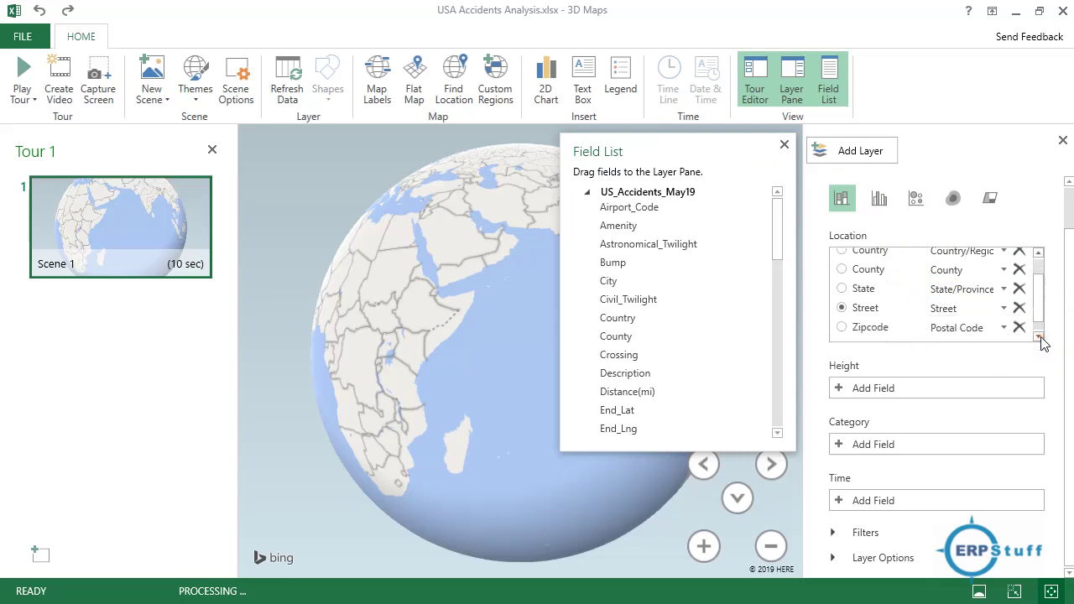
pyautogui.click(1040, 336)
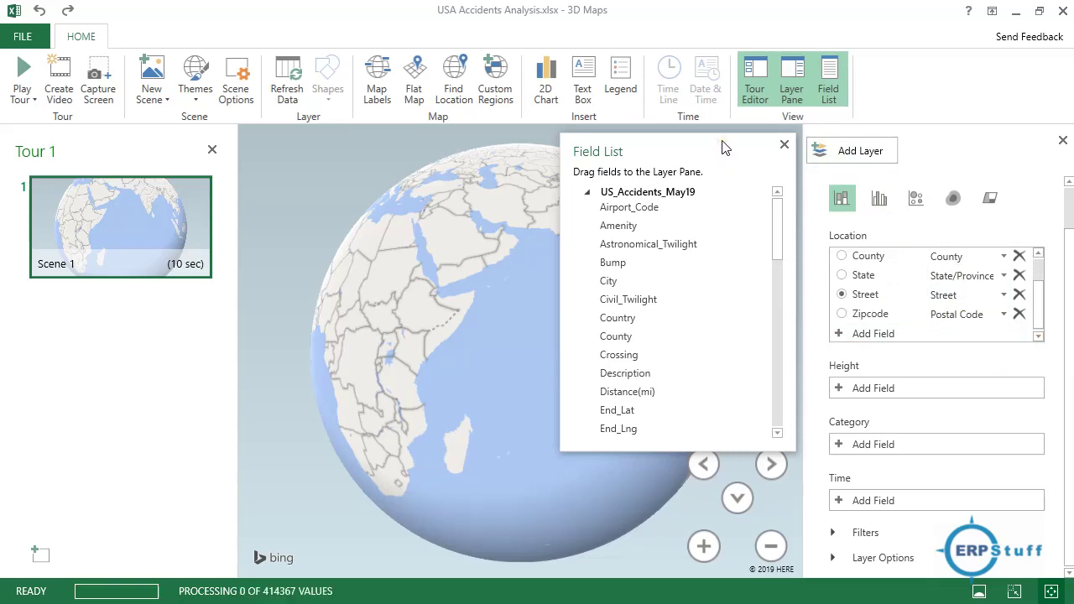
pyautogui.moveTo(725, 147); pyautogui.dragTo(163, 232)
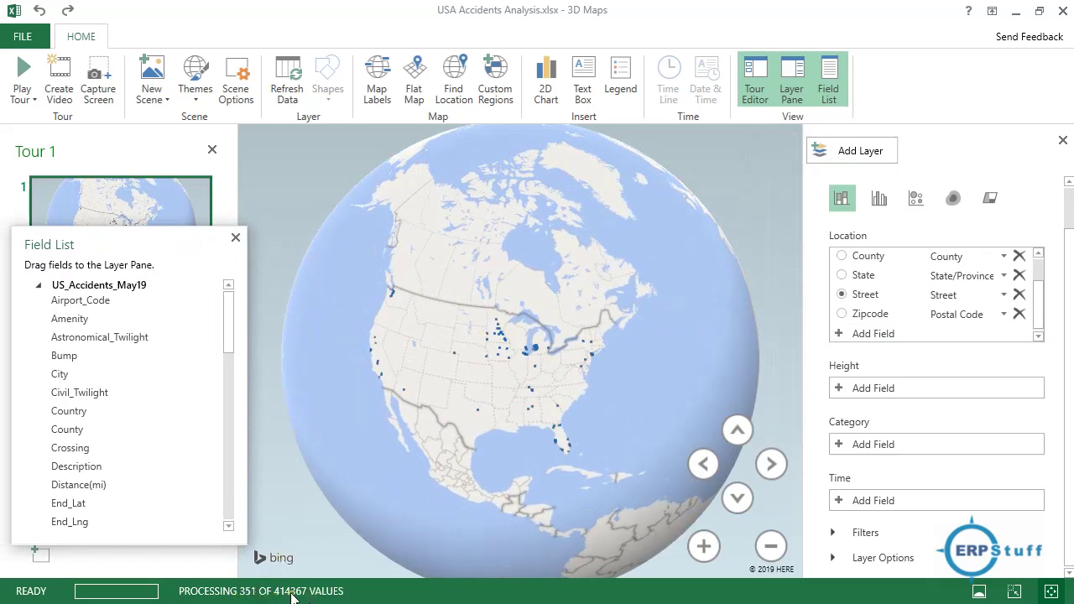
# Change Layer 1's visualization to a heat map and bring the United States closer into view
pyautogui.click(954, 201)
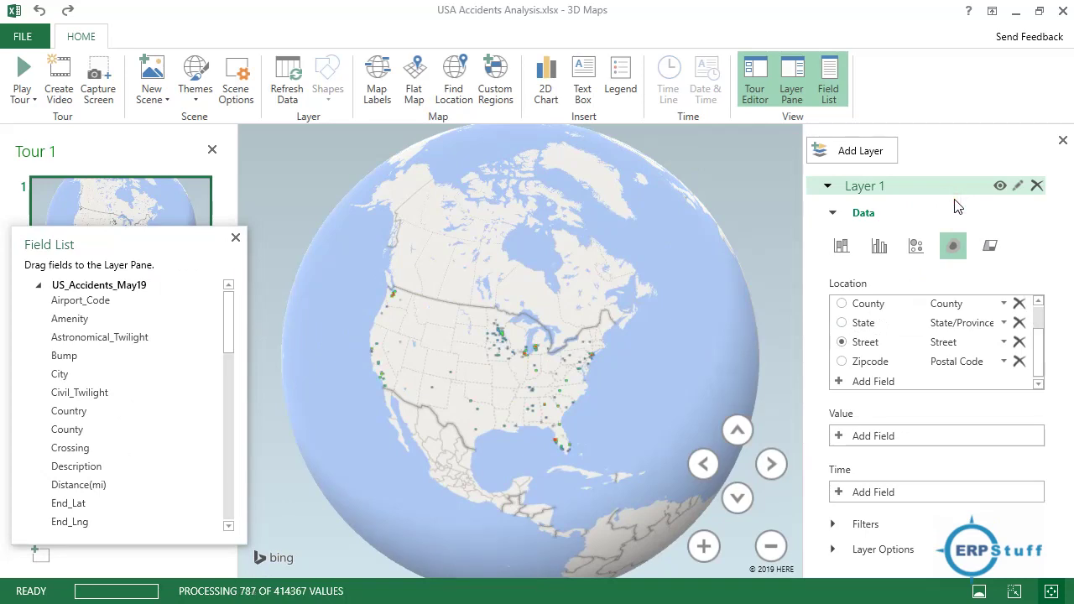
pyautogui.click(703, 546)
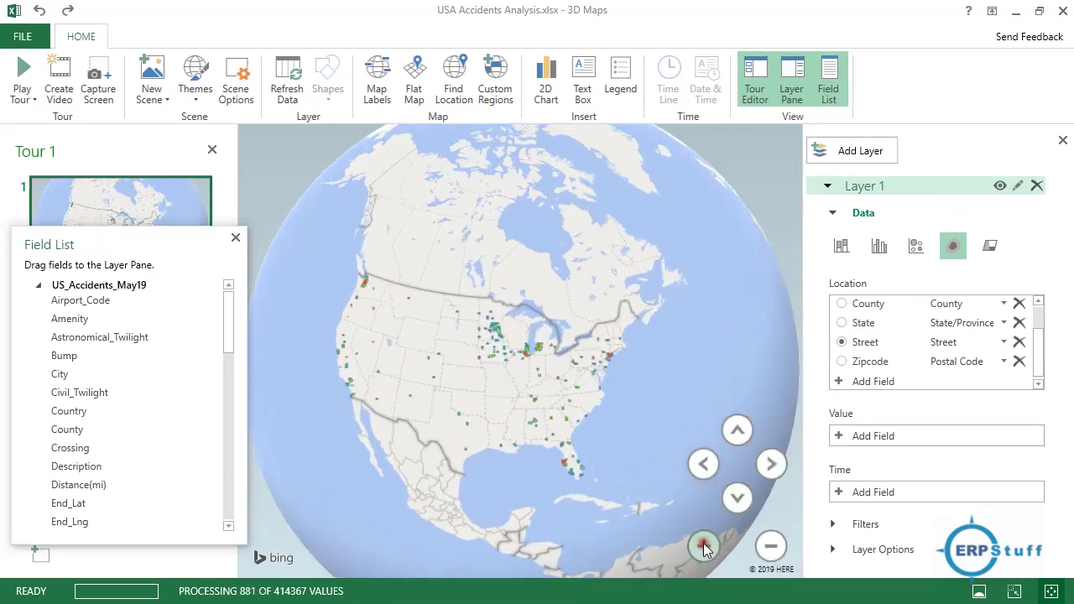
pyautogui.click(703, 546)
pyautogui.click(702, 546)
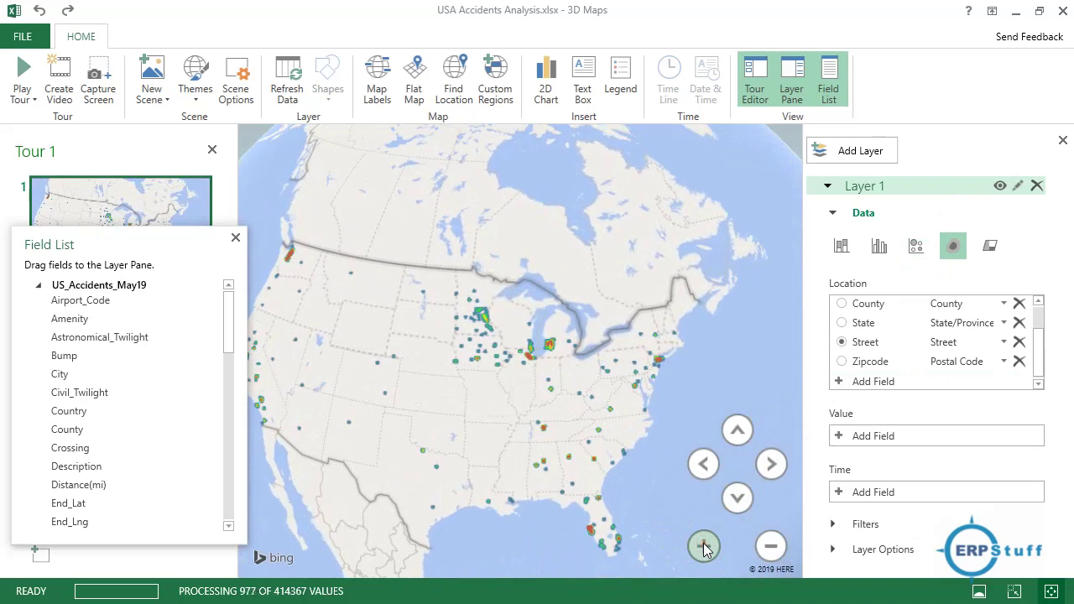
pyautogui.click(703, 546)
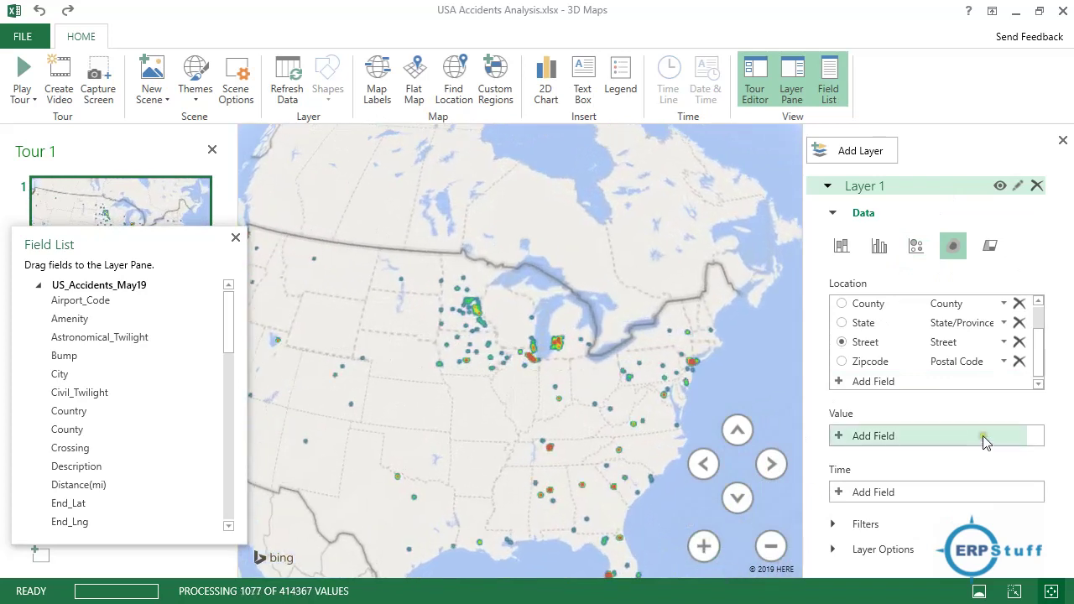
# Add Humidity(%) as the heat map's value and set its aggregation to Average
pyautogui.click(914, 437)
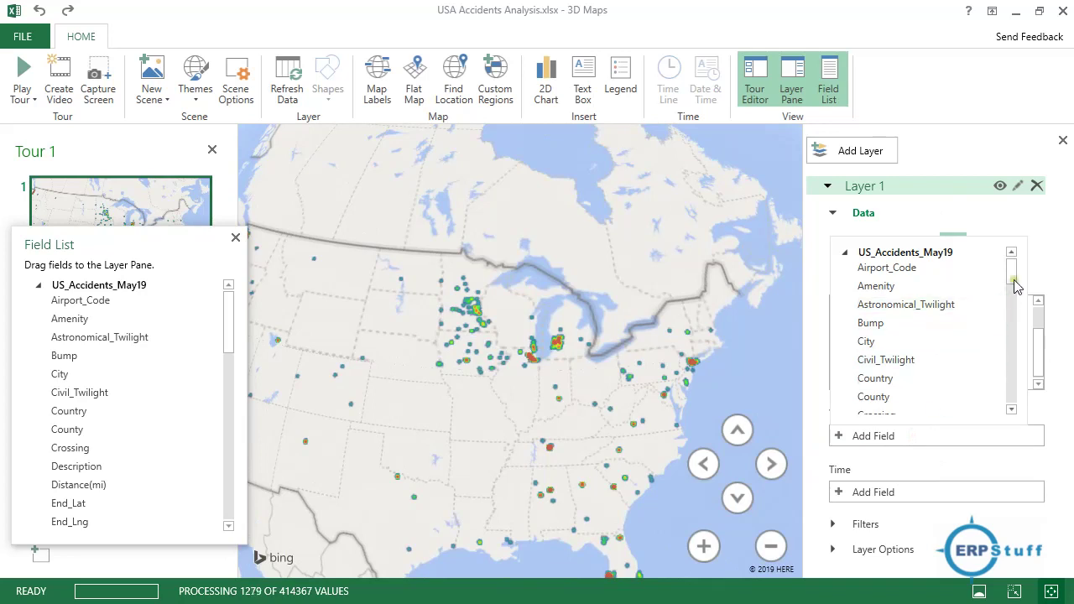
pyautogui.moveTo(1012, 282); pyautogui.dragTo(1013, 316)
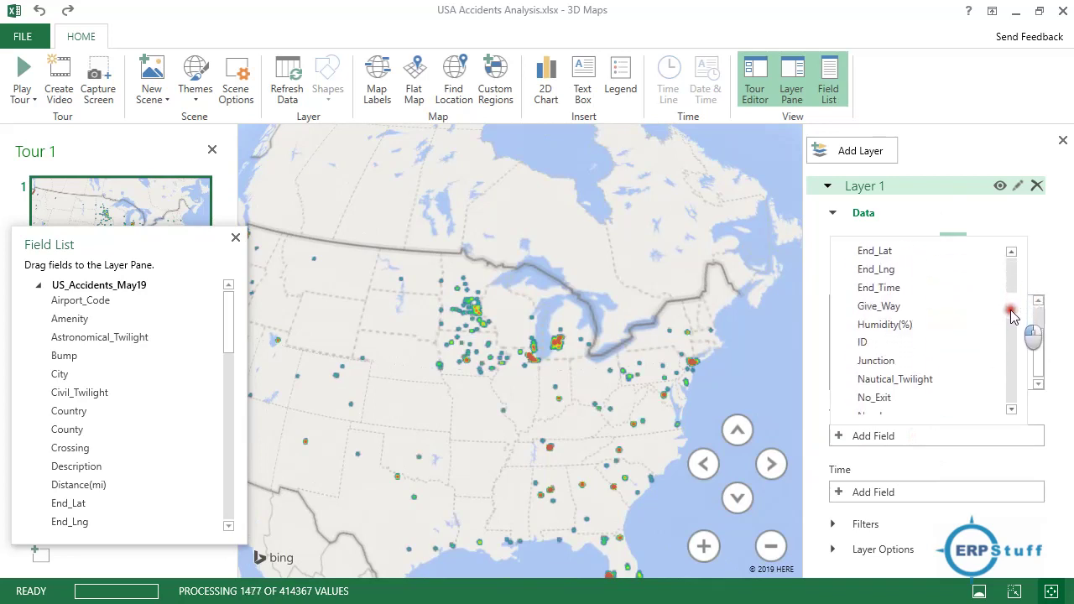
pyautogui.click(882, 325)
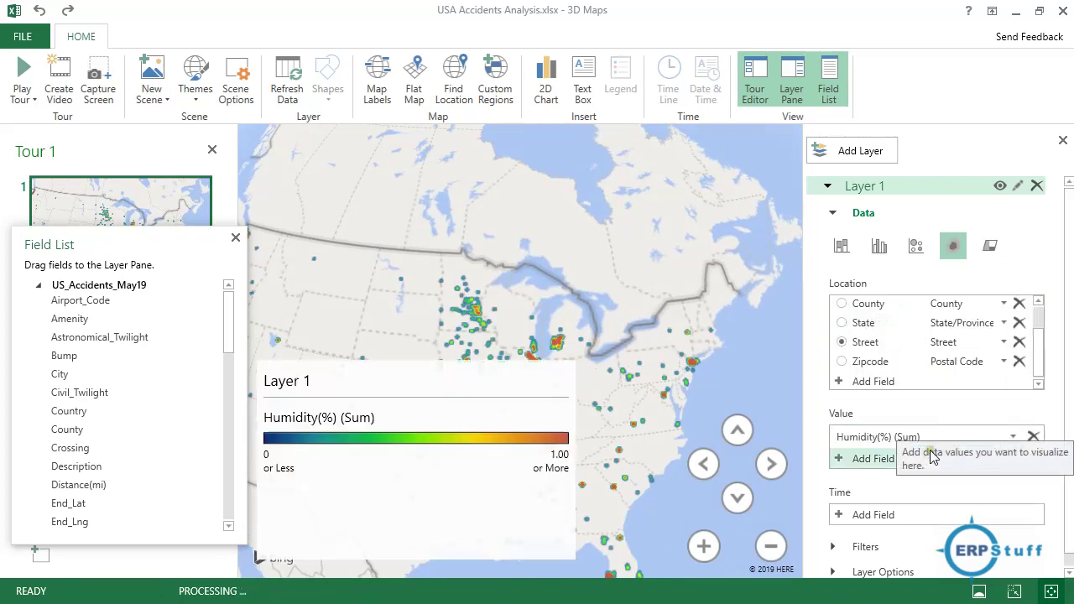
pyautogui.click(1015, 437)
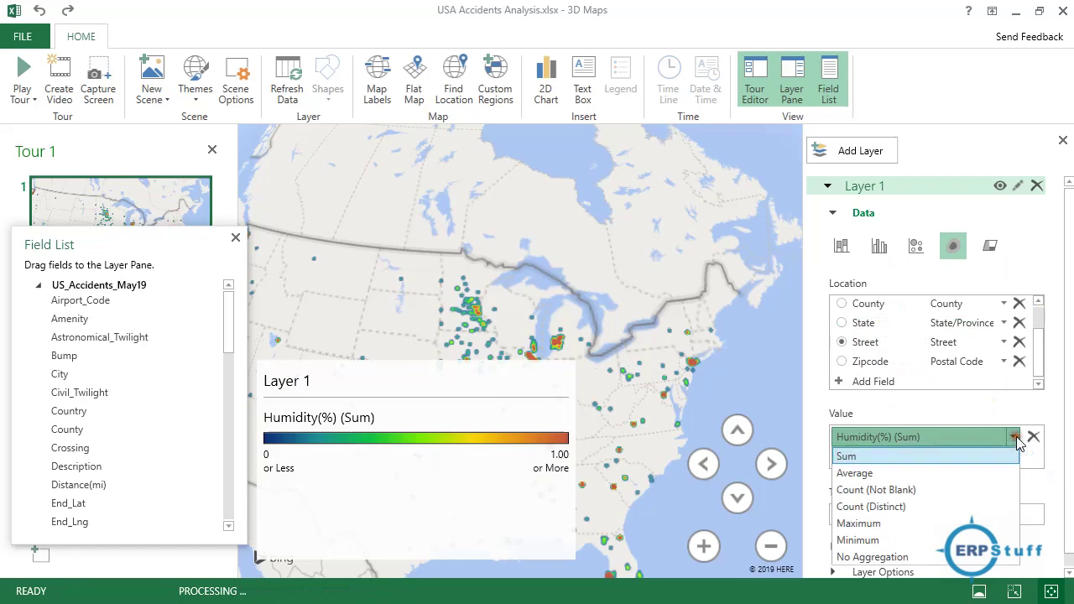
pyautogui.click(886, 473)
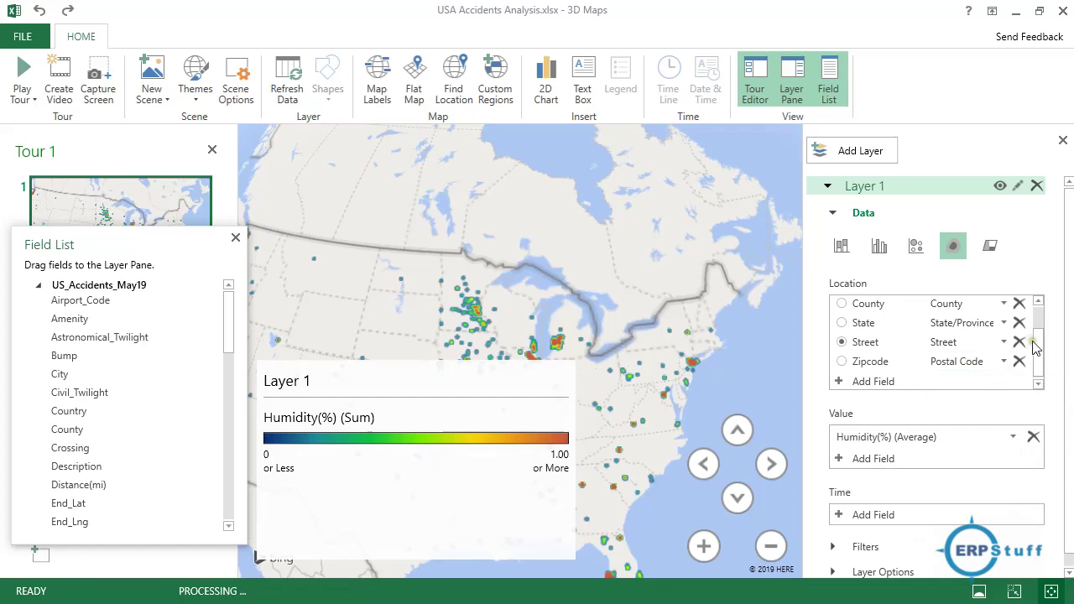
# Delete the Layer 1 legend from the map and close the Tour Editor pane
pyautogui.click(442, 382)
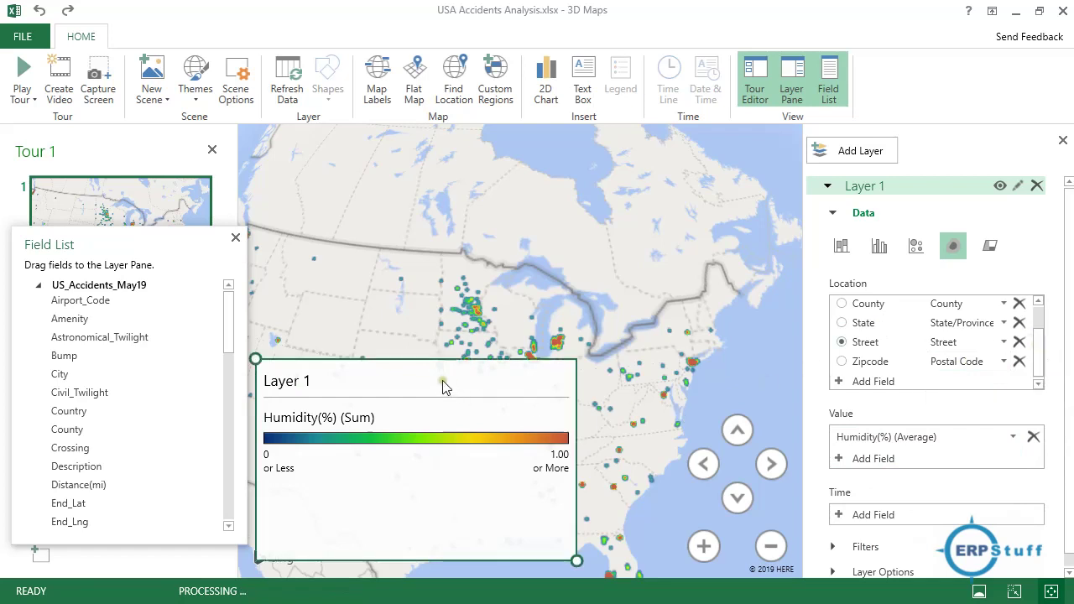
pyautogui.doubleClick(444, 383)
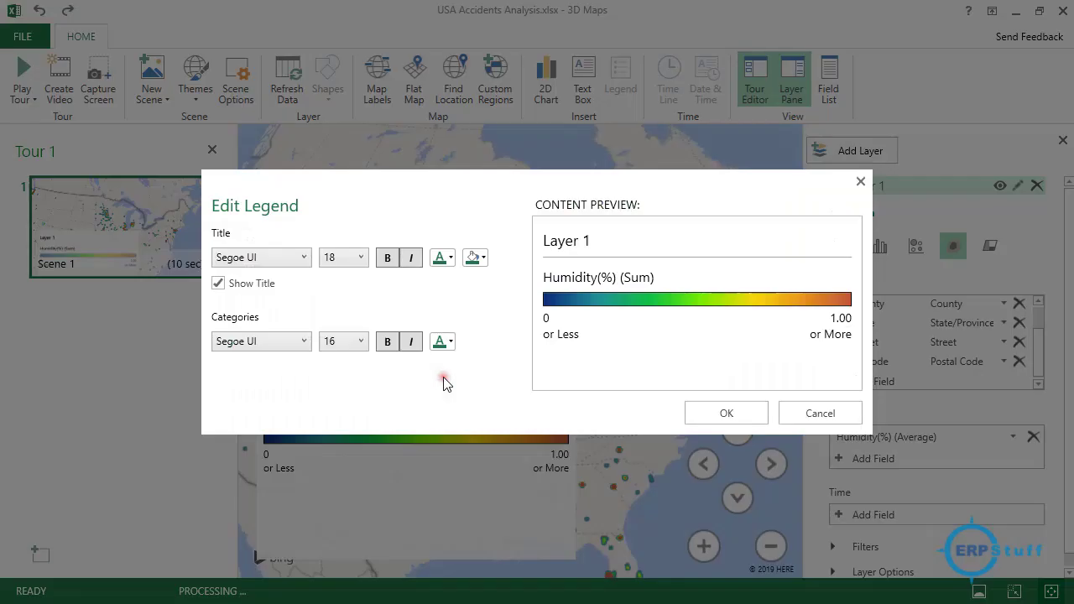
pyautogui.click(830, 415)
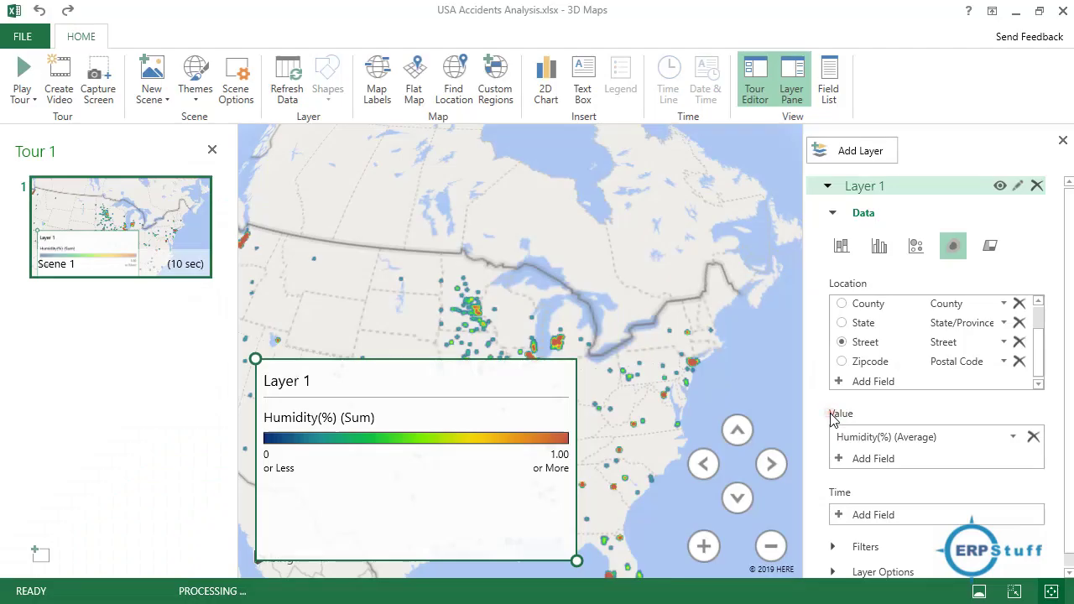
pyautogui.press('Delete')
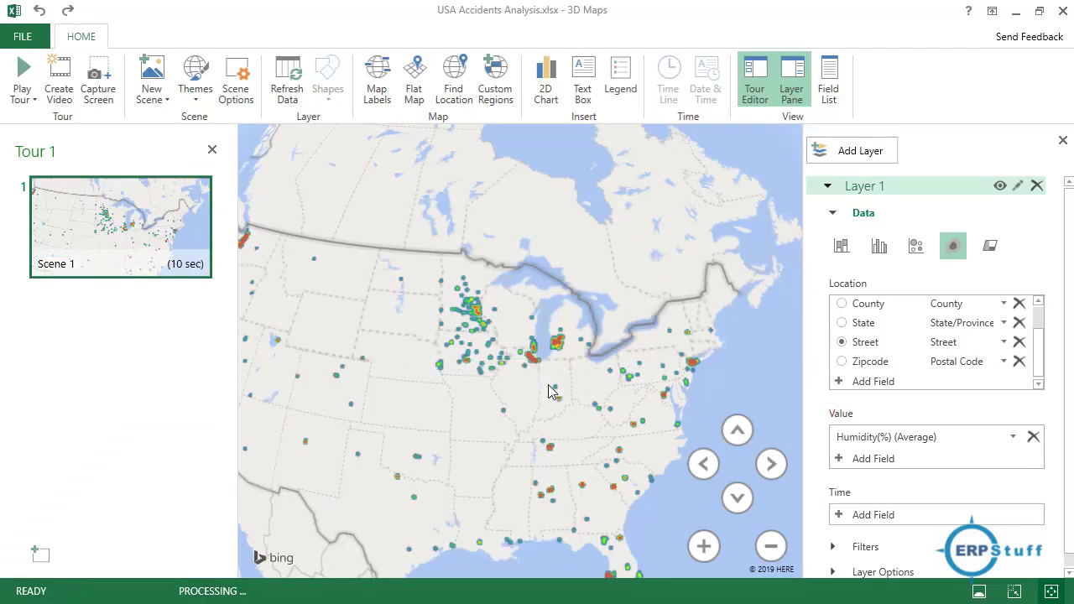
pyautogui.click(212, 149)
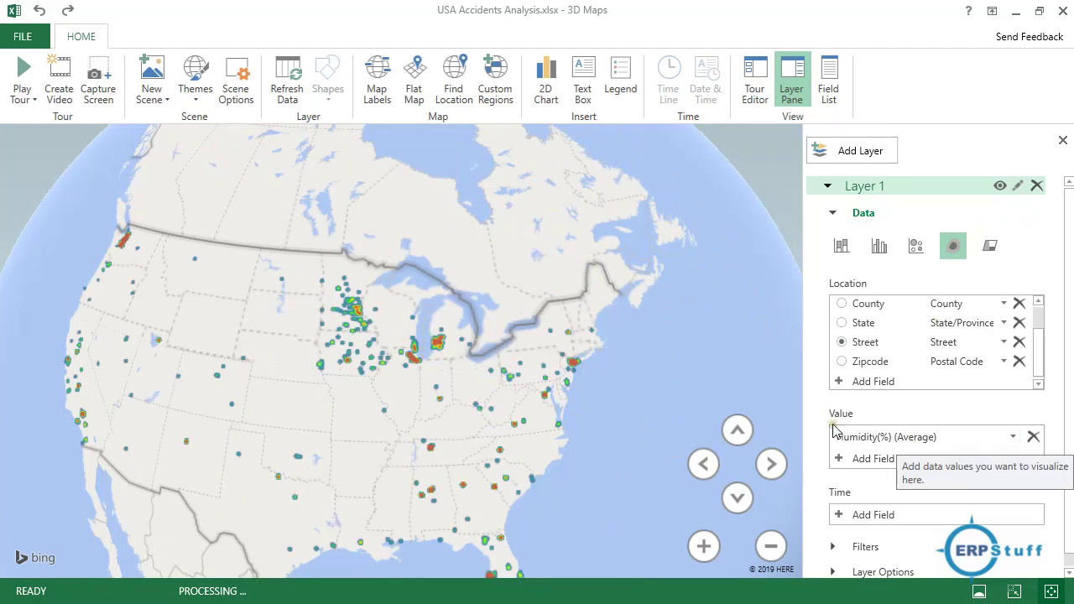
# Center the map on the United States and apply the dark theme with black land and grey roads
pyautogui.click(703, 546)
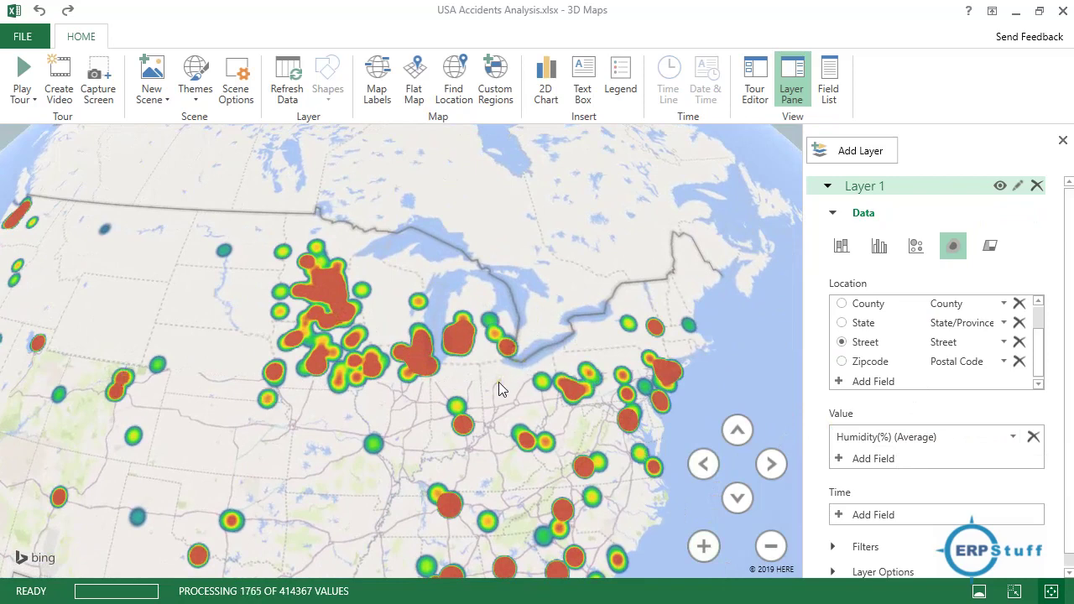
pyautogui.moveTo(498, 382); pyautogui.dragTo(512, 248)
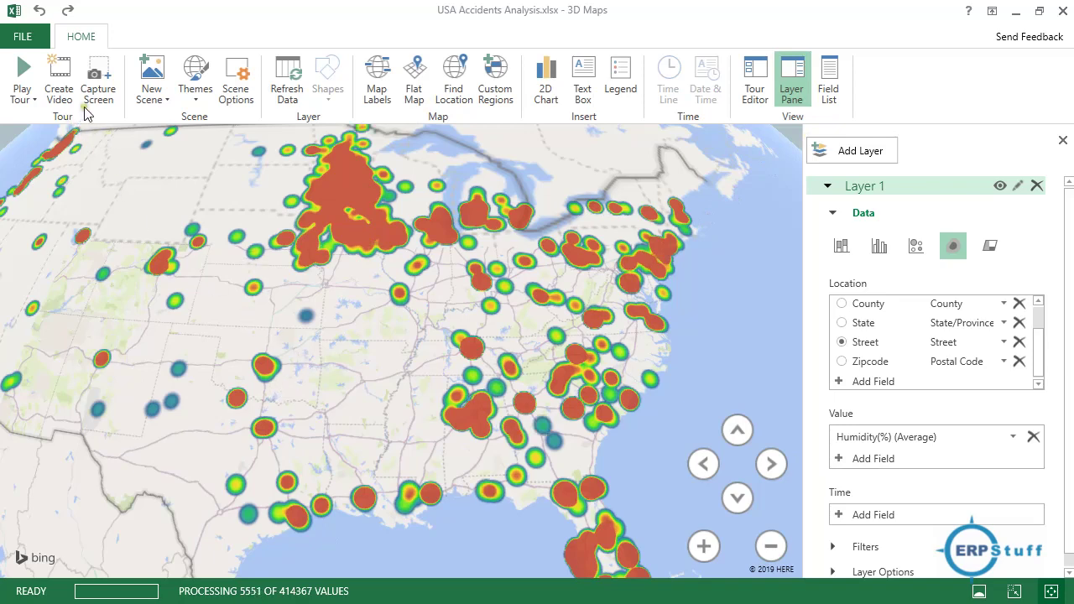
pyautogui.click(203, 98)
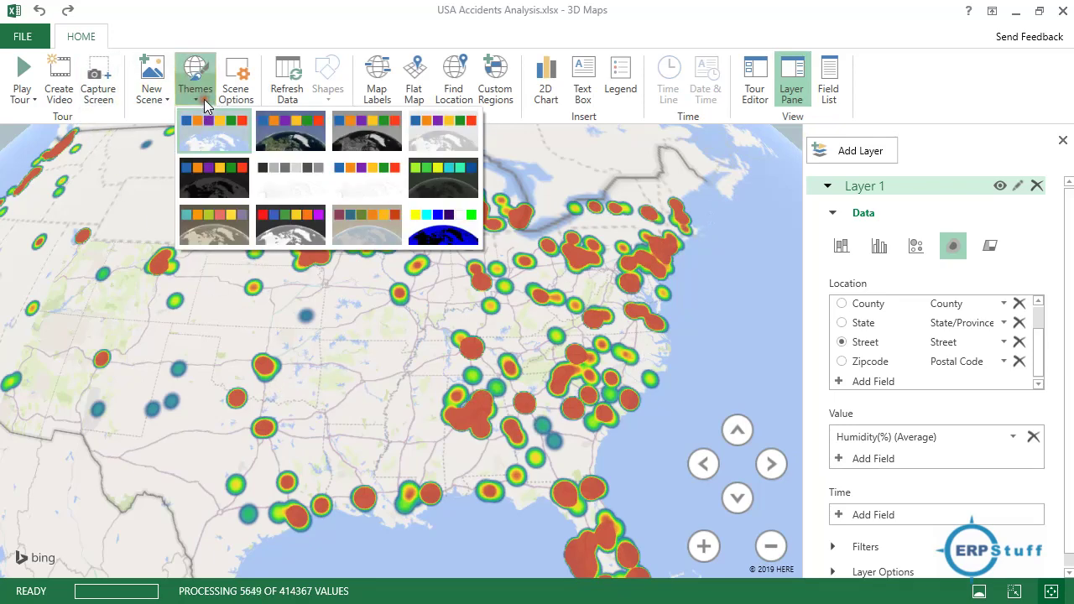
pyautogui.click(215, 190)
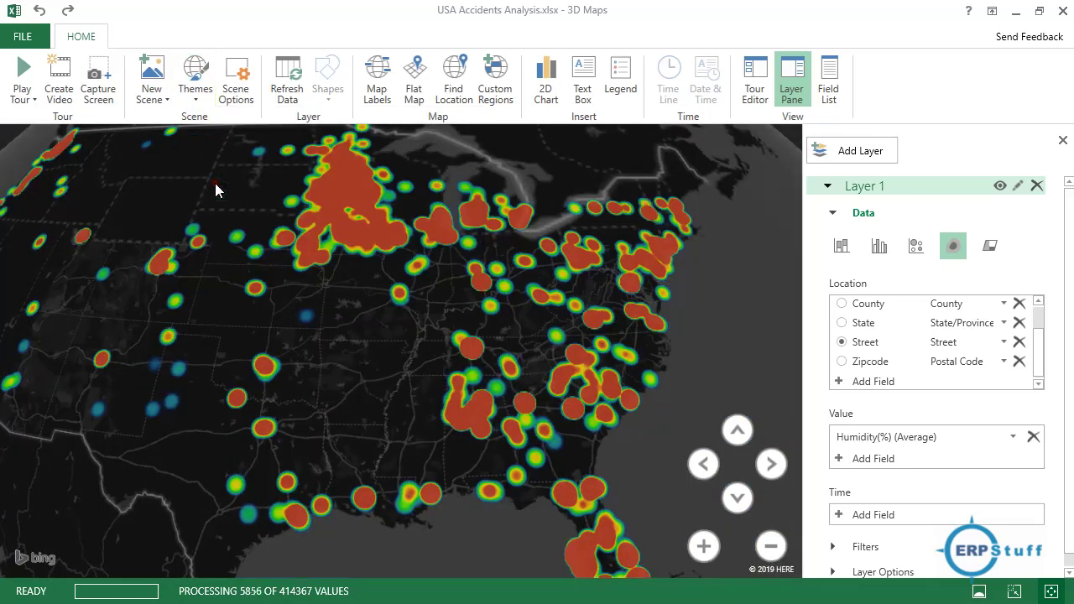
# Try the light blue map theme, and apply the satellite imagery theme with natural terrain colours to the heat map
pyautogui.click(205, 99)
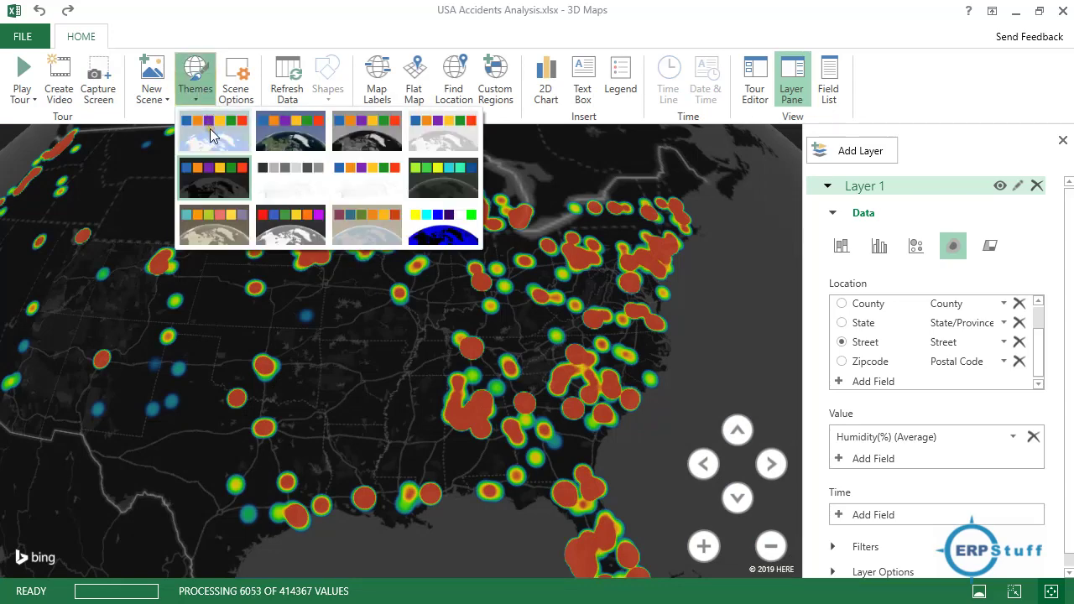
pyautogui.click(211, 136)
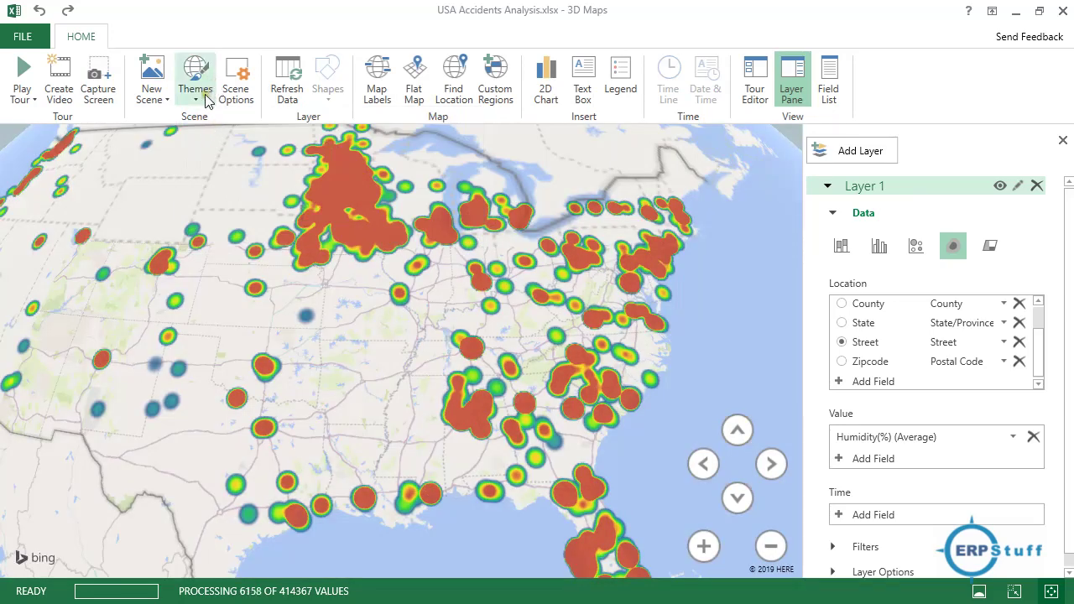
pyautogui.click(206, 97)
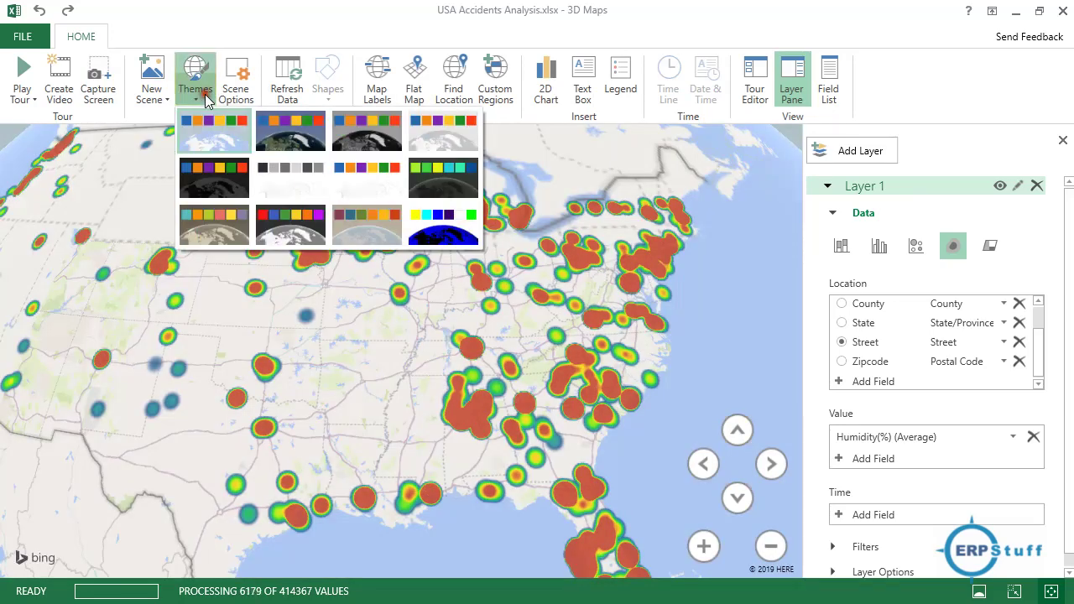
pyautogui.click(291, 149)
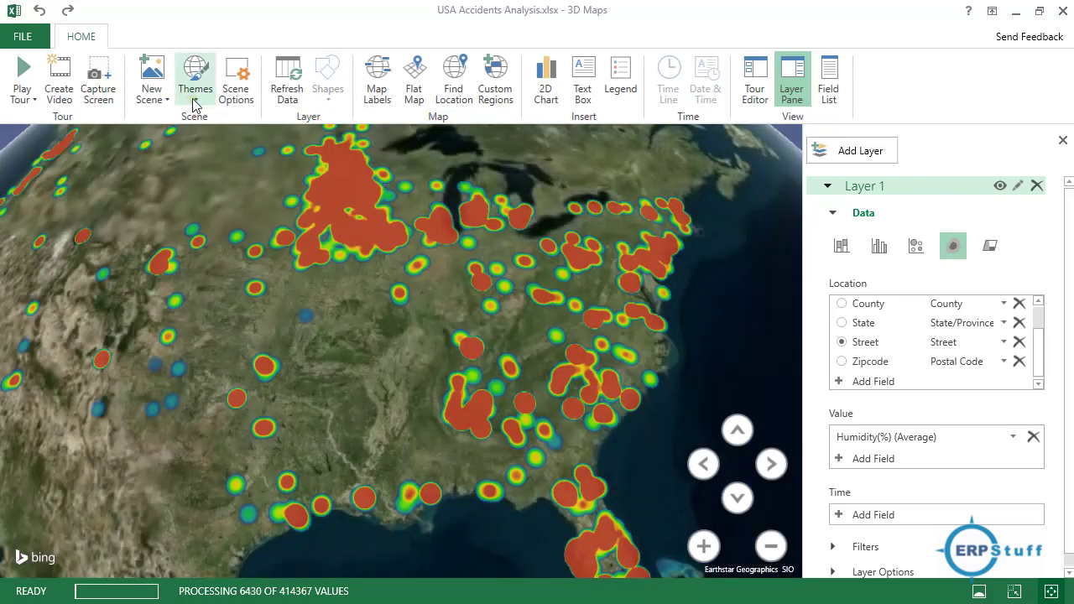
pyautogui.click(194, 94)
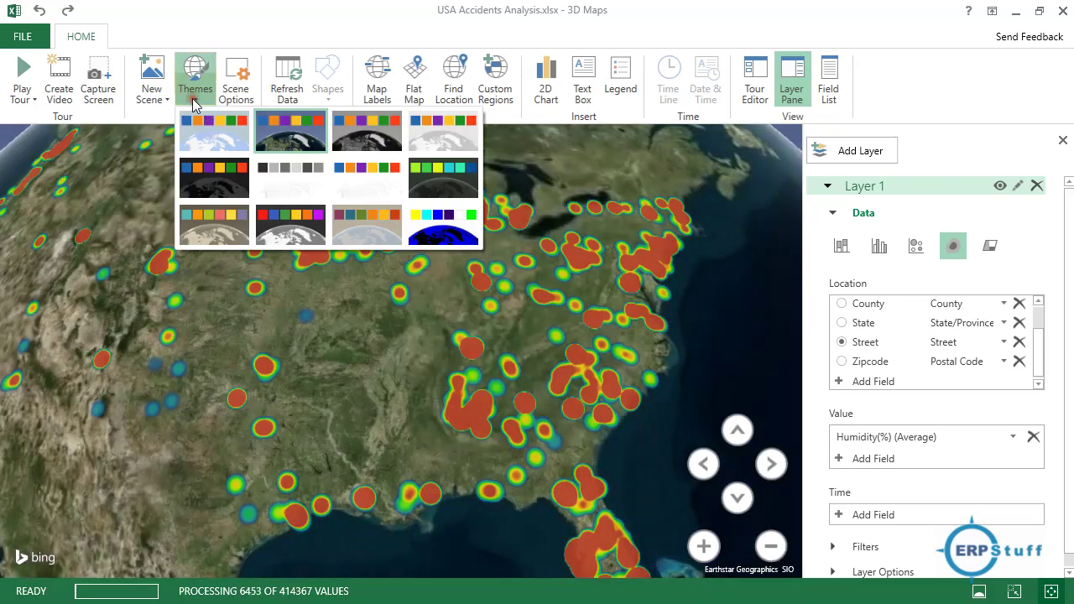
pyautogui.click(193, 100)
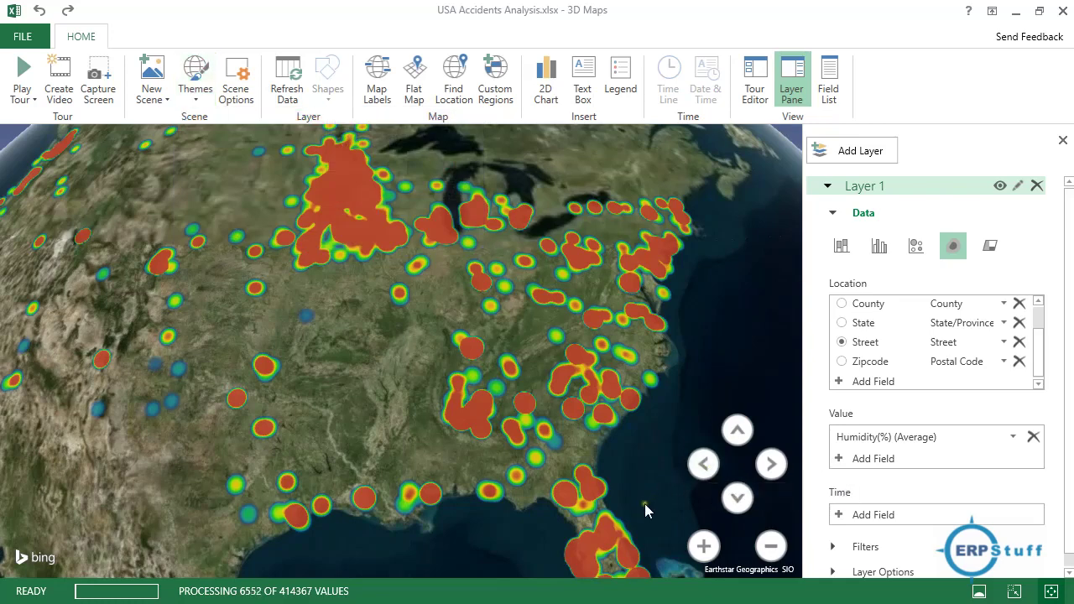
# Zoom in on the central and eastern United States and tilt the globe to a low angle showing the horizon
pyautogui.click(704, 549)
pyautogui.click(705, 549)
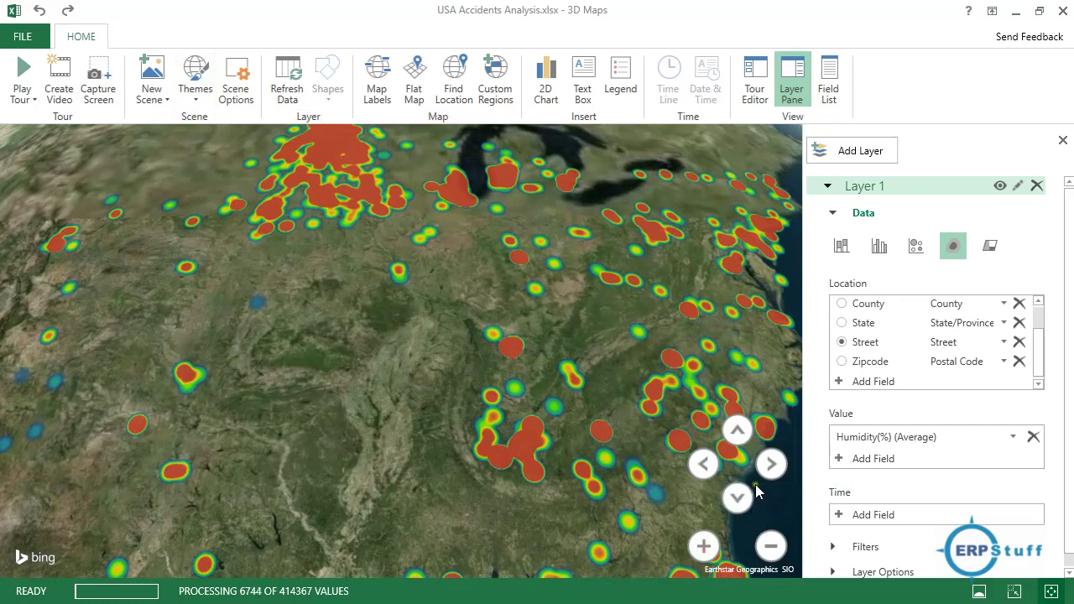
pyautogui.click(742, 442)
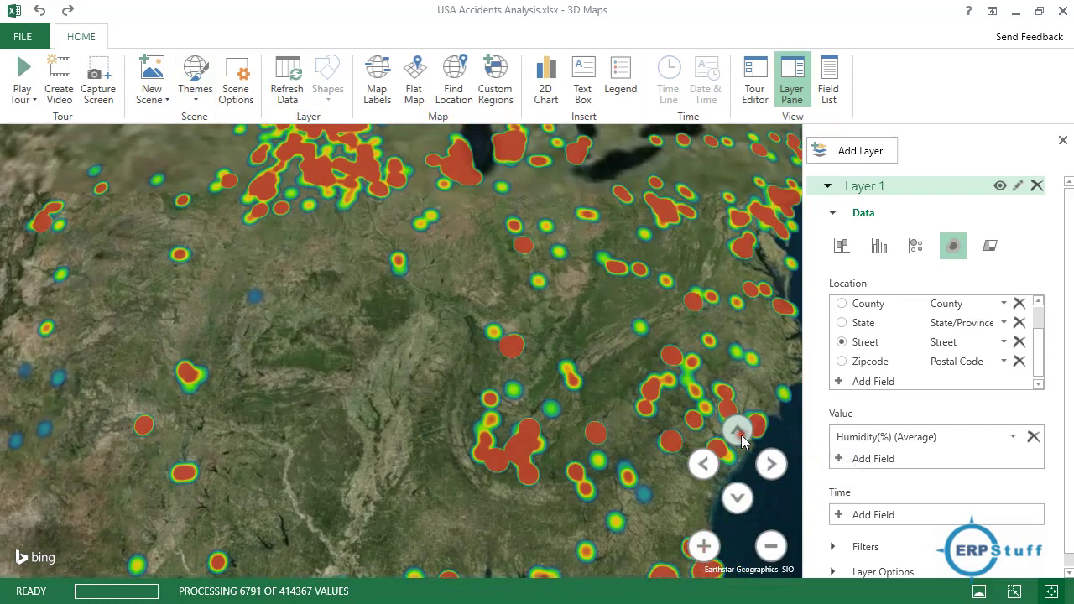
pyautogui.click(738, 500)
pyautogui.click(738, 501)
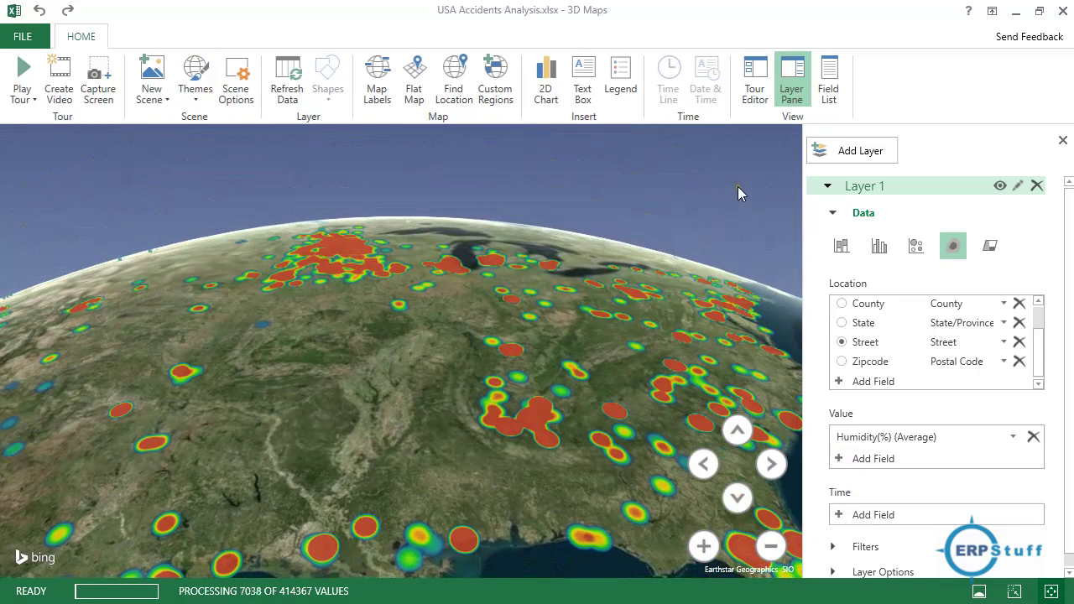
# Close 3D Maps to return to the worksheet and save the workbook
pyautogui.click(1063, 11)
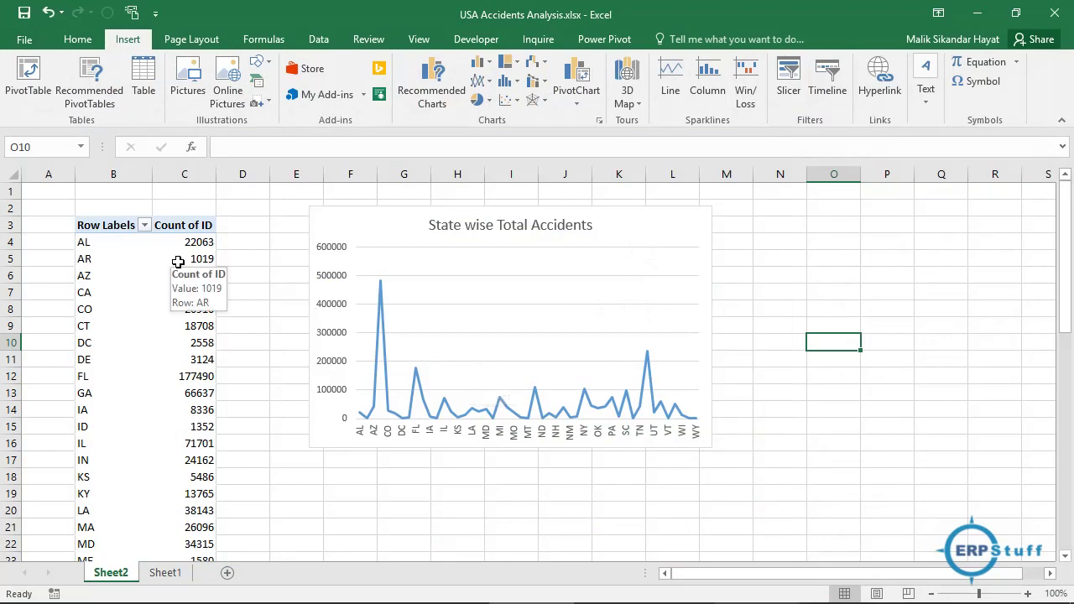
pyautogui.hotkey('ctrl', 's')
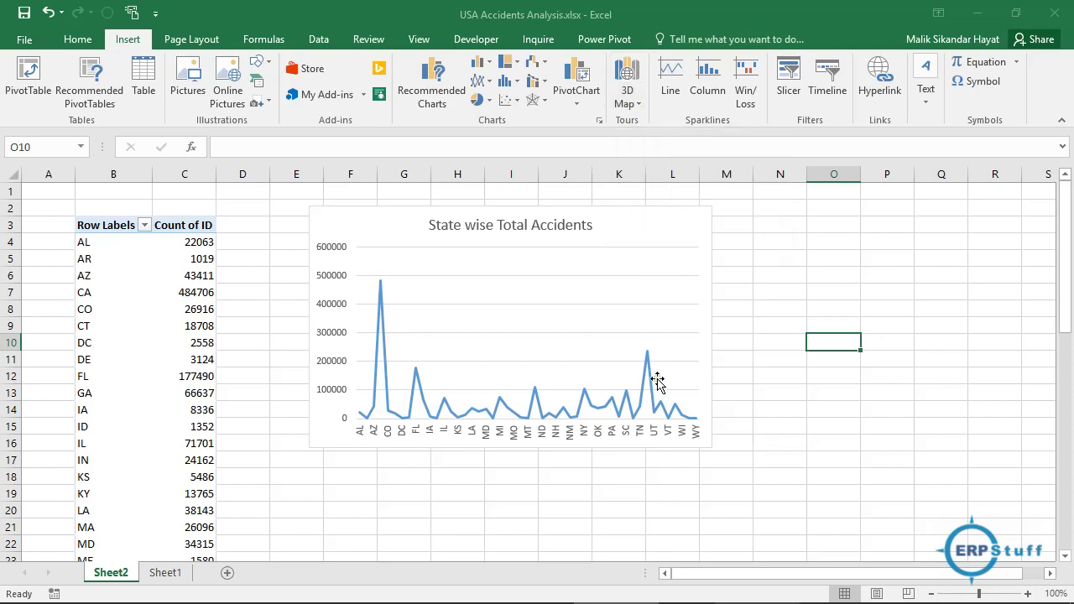
pyautogui.click(198, 277)
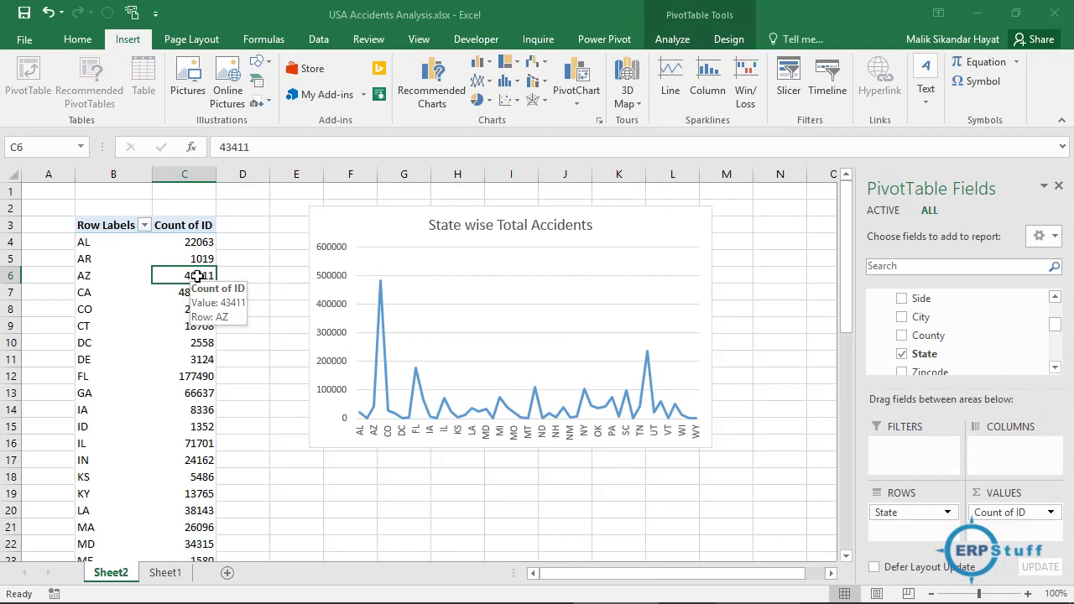
pyautogui.click(582, 106)
pyautogui.click(581, 106)
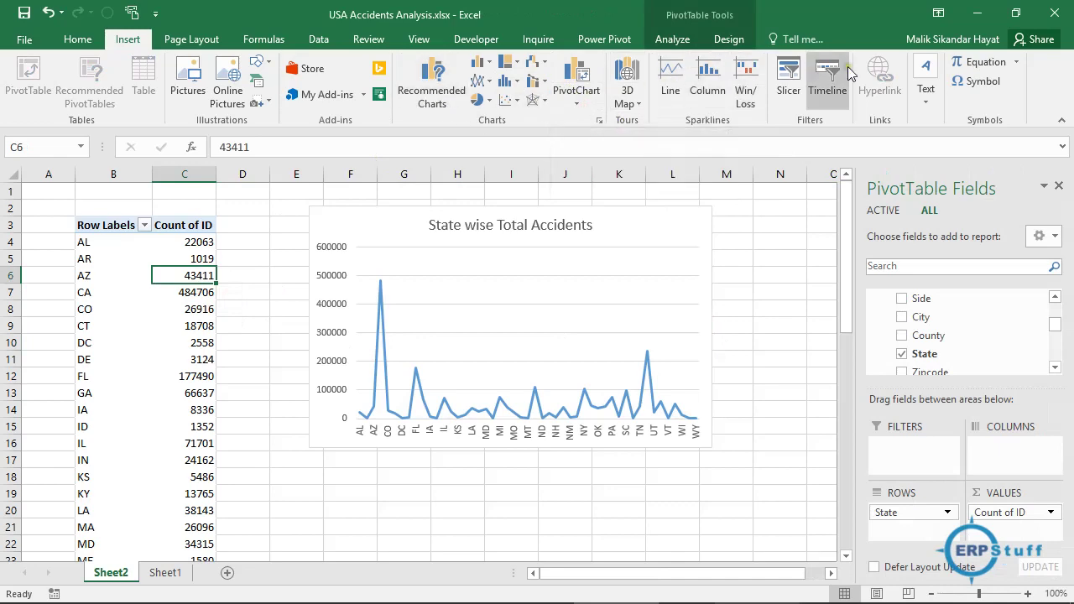
pyautogui.click(445, 92)
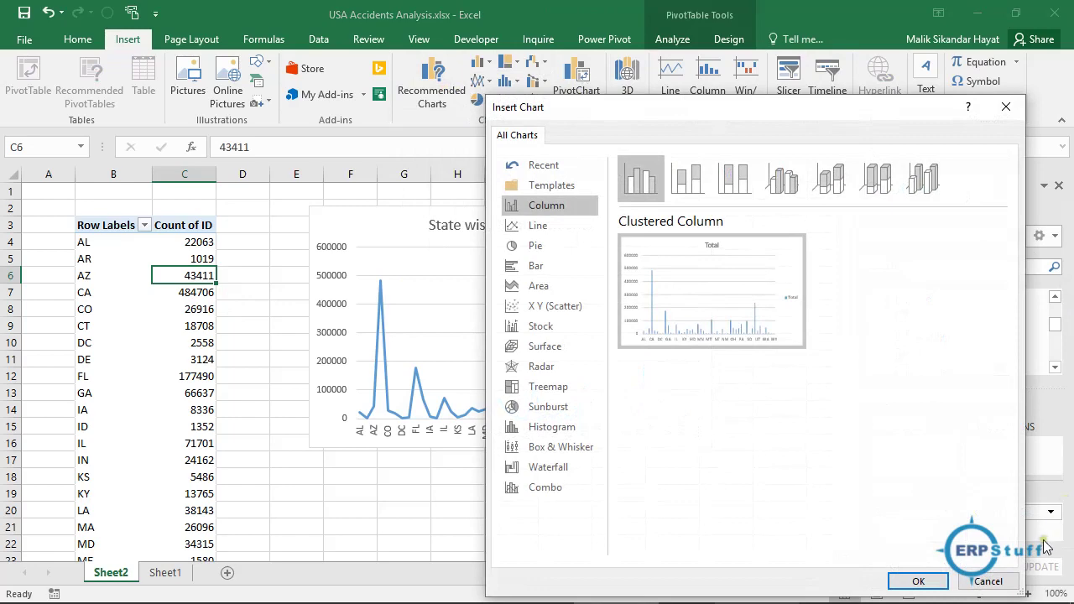
pyautogui.click(995, 581)
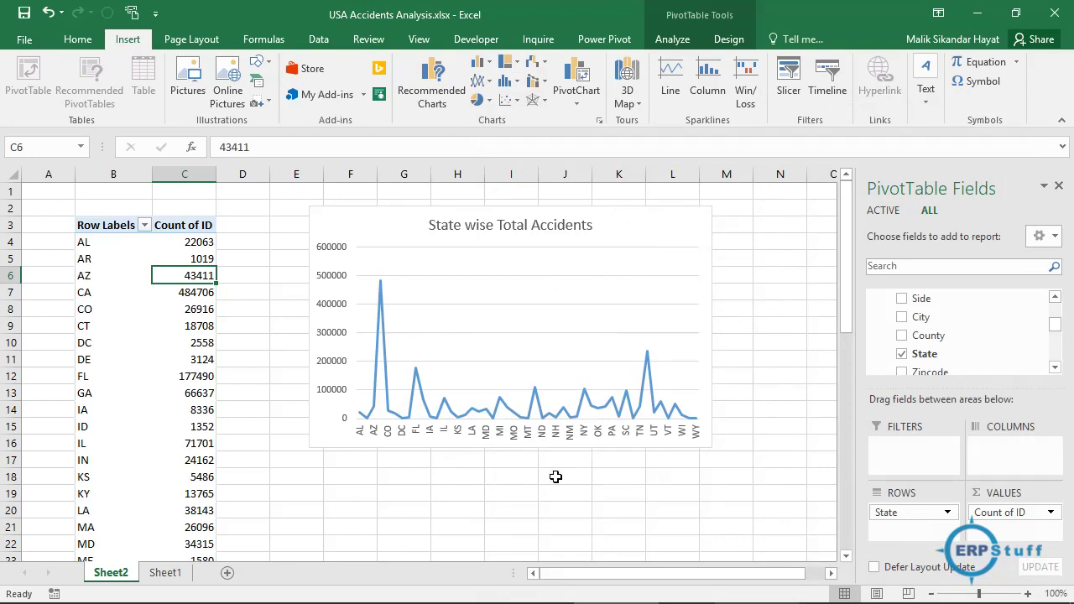
pyautogui.moveTo(495, 602)
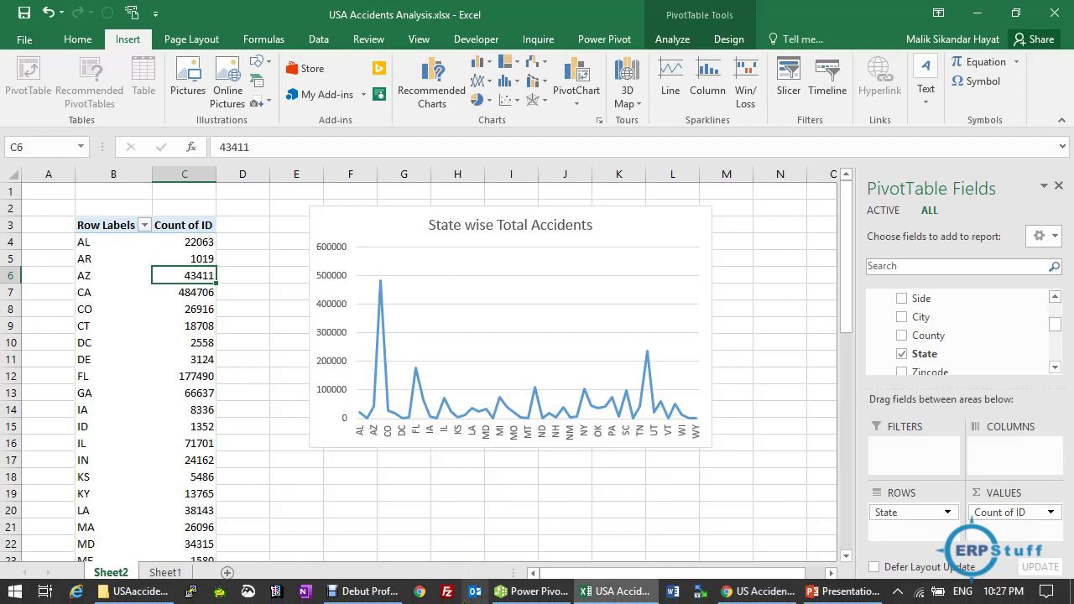